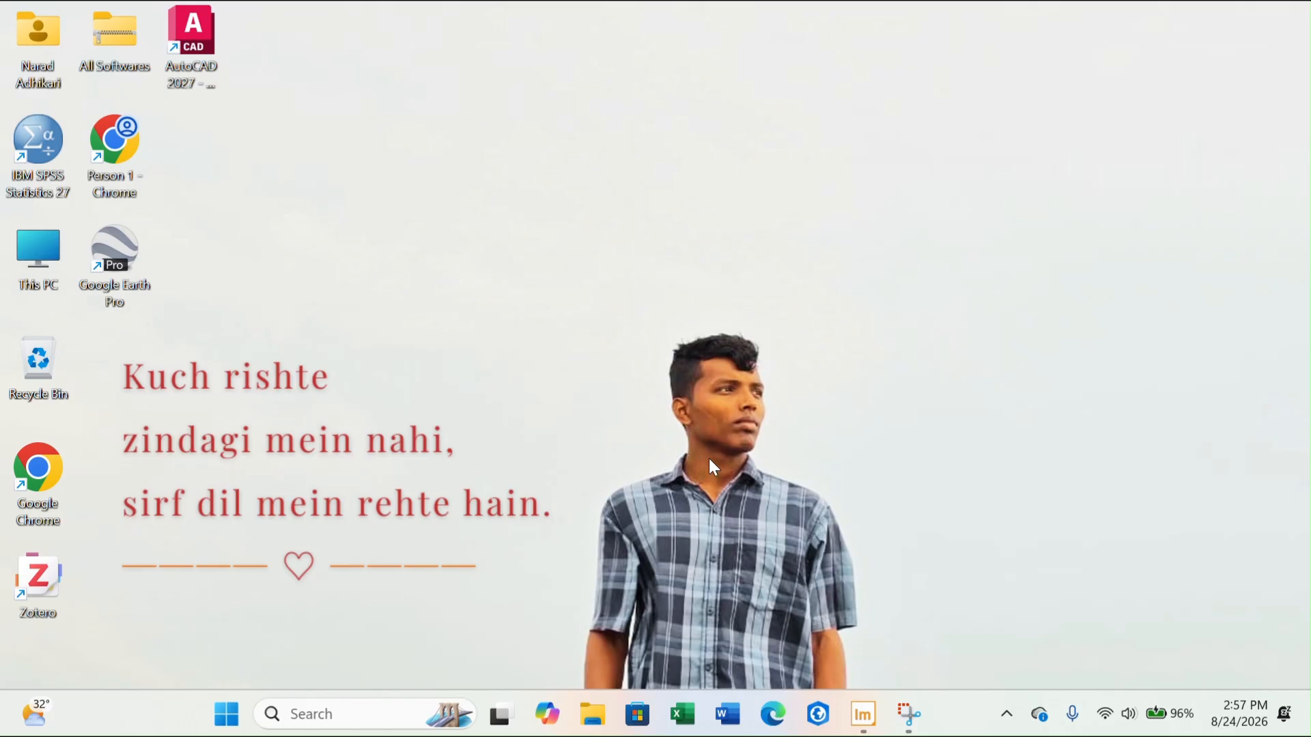
# Switch to ERDAS IMAGINE and open the recent raster Layer steak.tif, fitted to the frame of the 2D view
pyautogui.click(863, 714)
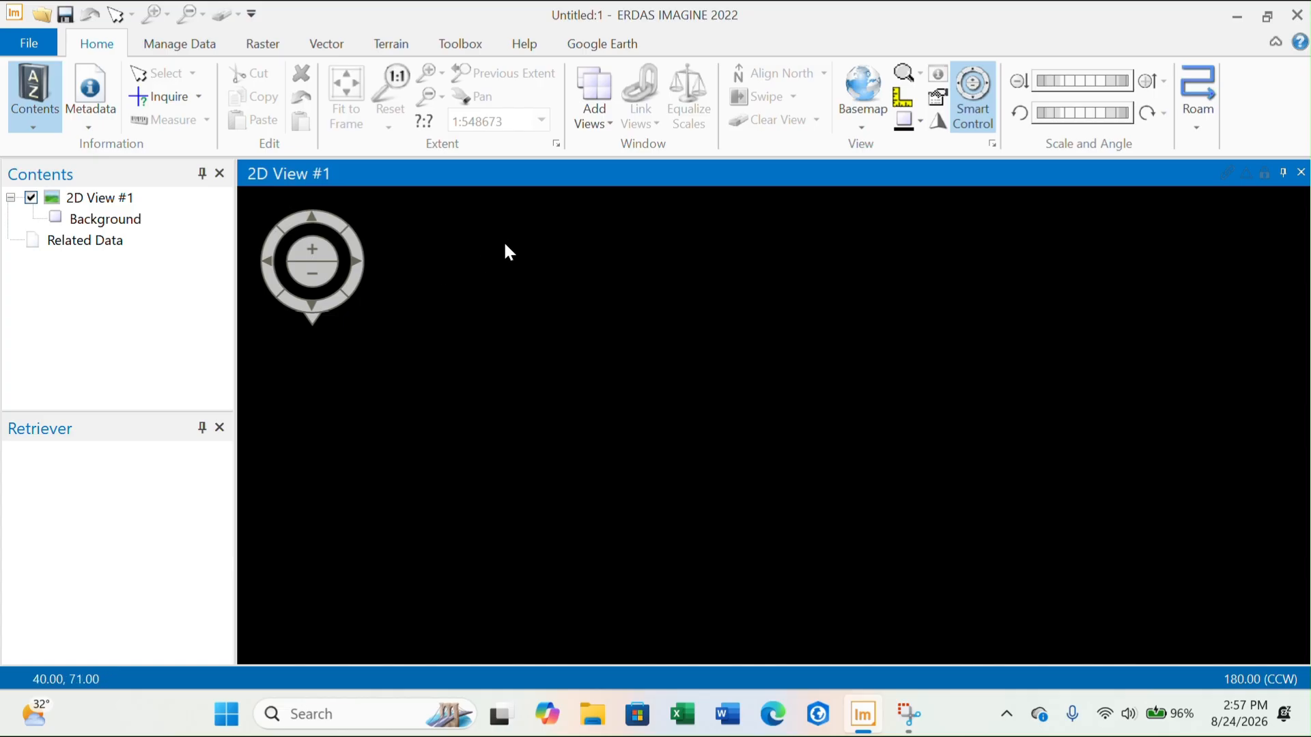
pyautogui.click(20, 44)
pyautogui.scroll(-5, 484, 315)
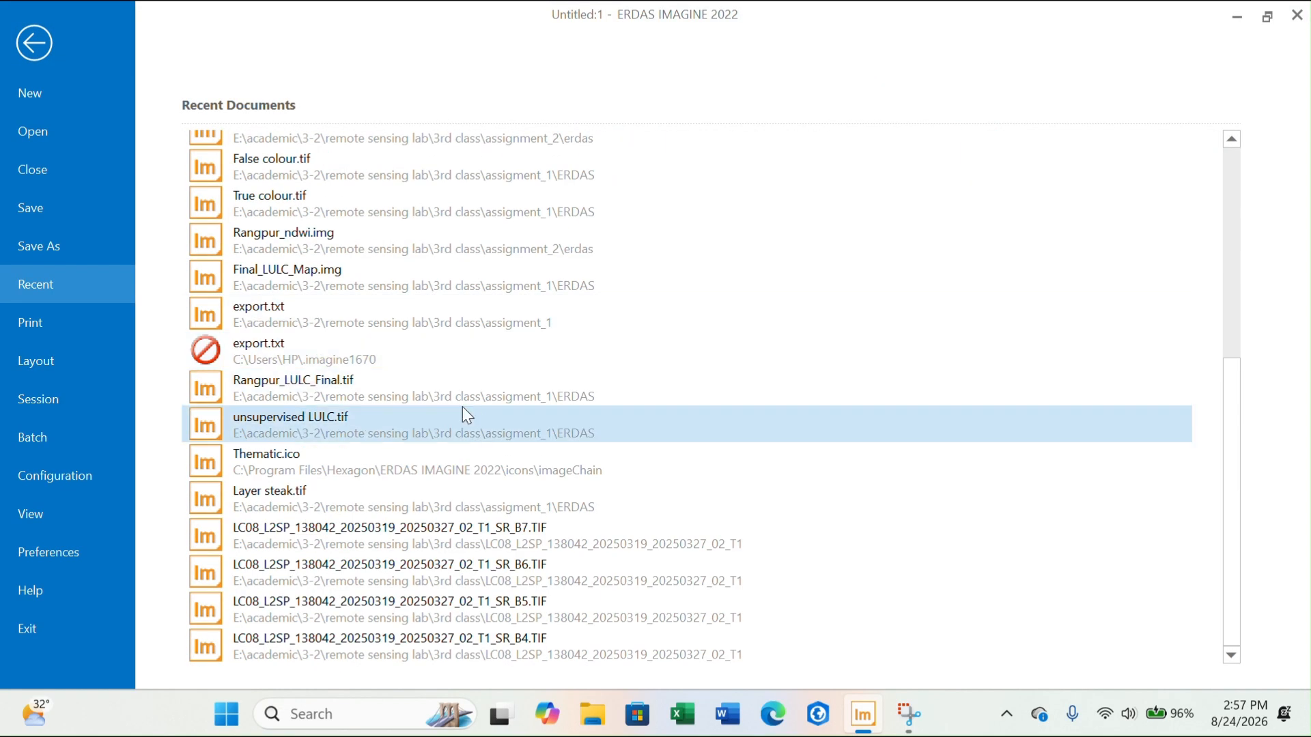
pyautogui.click(365, 492)
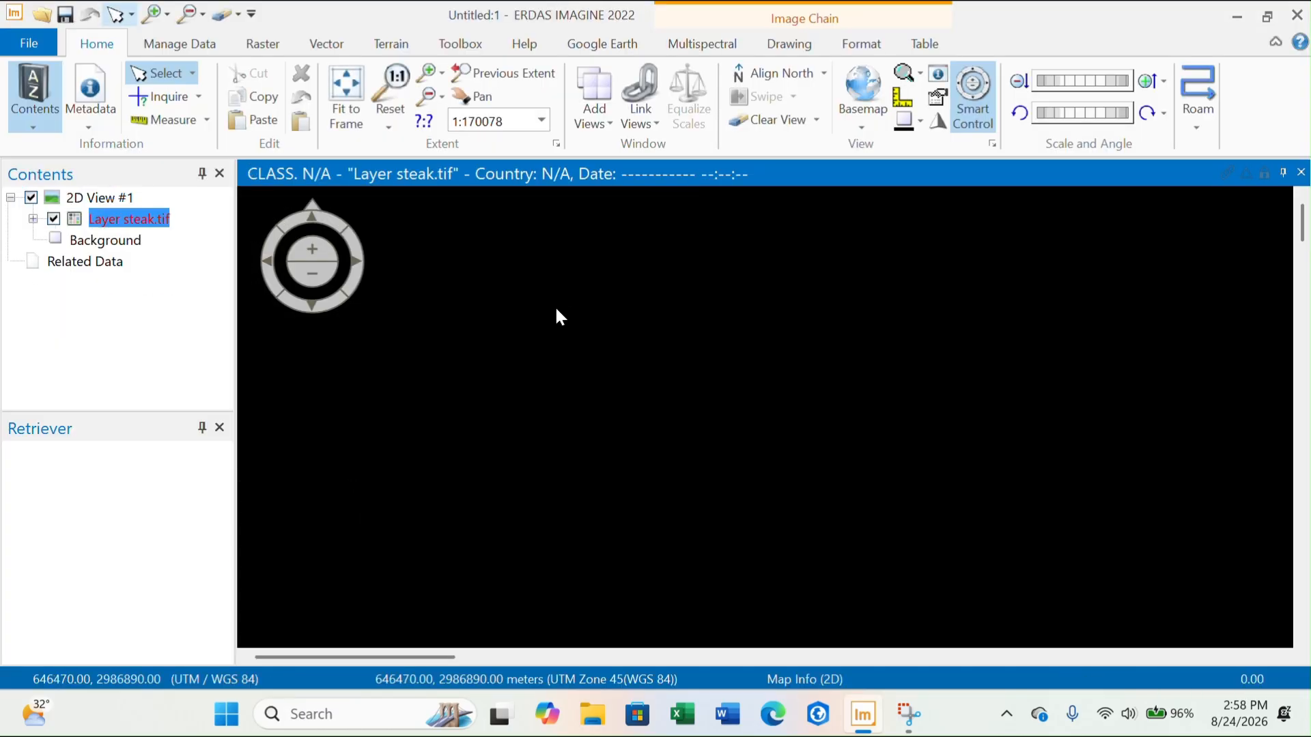
pyautogui.click(362, 87)
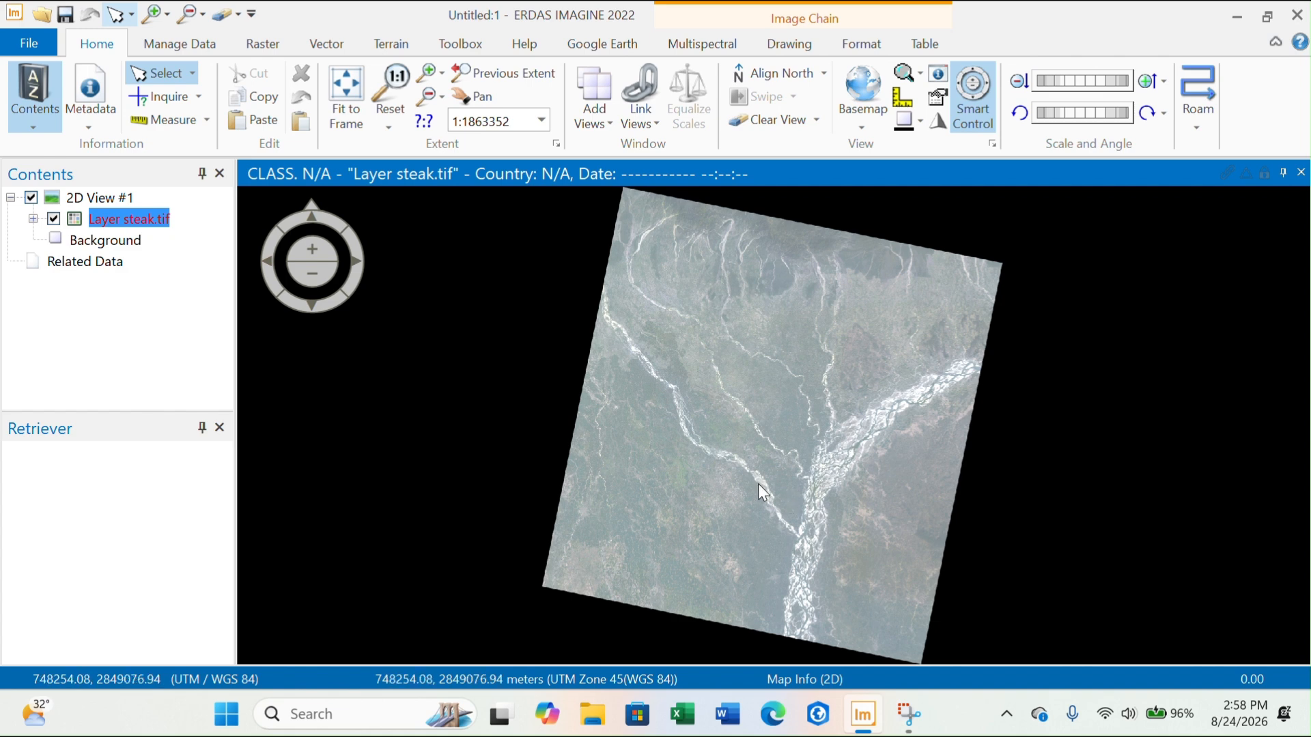
pyautogui.scroll(-3, 662, 372)
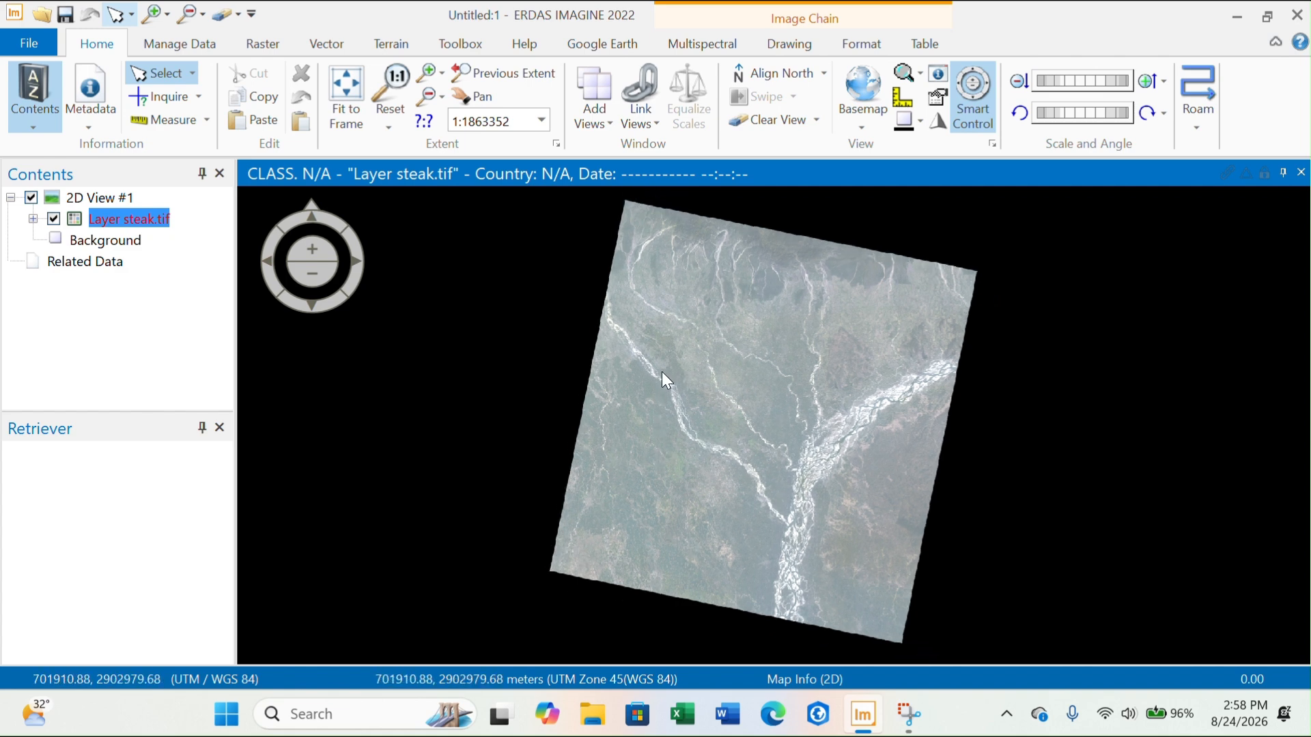
pyautogui.scroll(3, 737, 365)
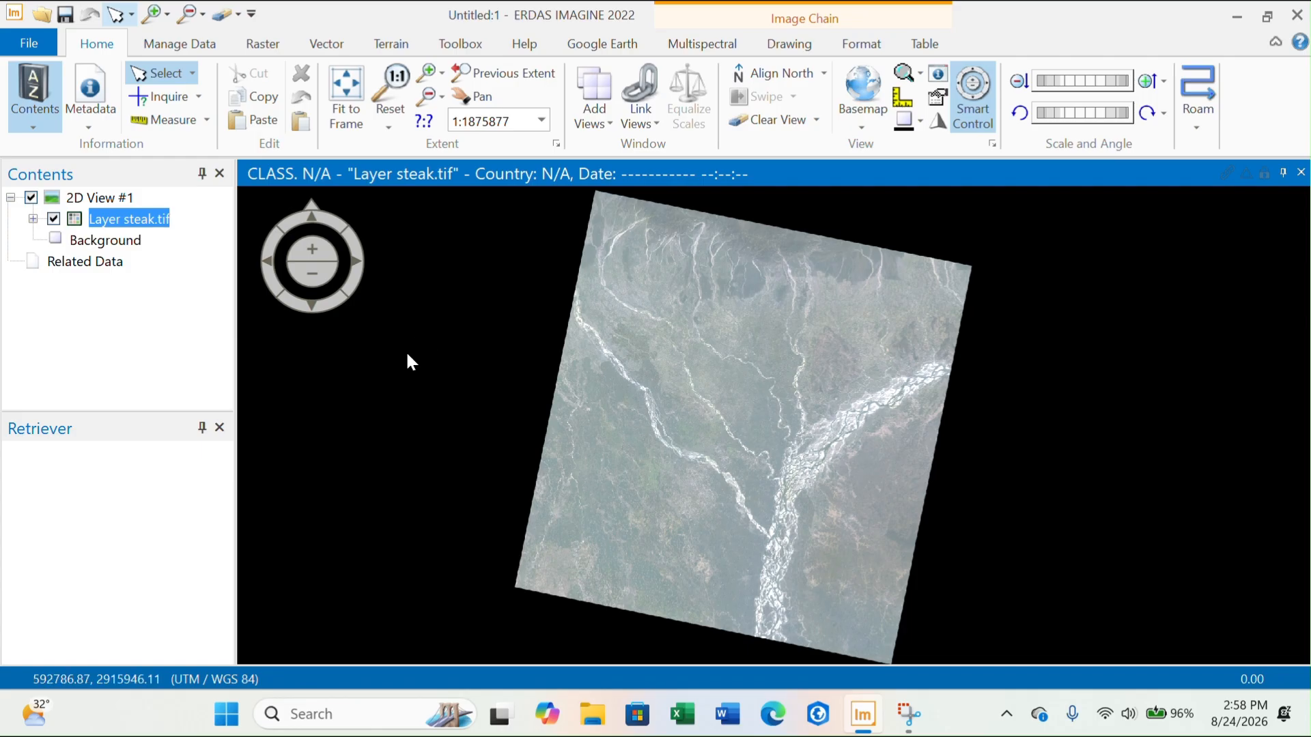
# Add the vector layer rangpur_district.shp from the study_area folder of assigment_1 to the 2D view
pyautogui.rightClick(433, 315)
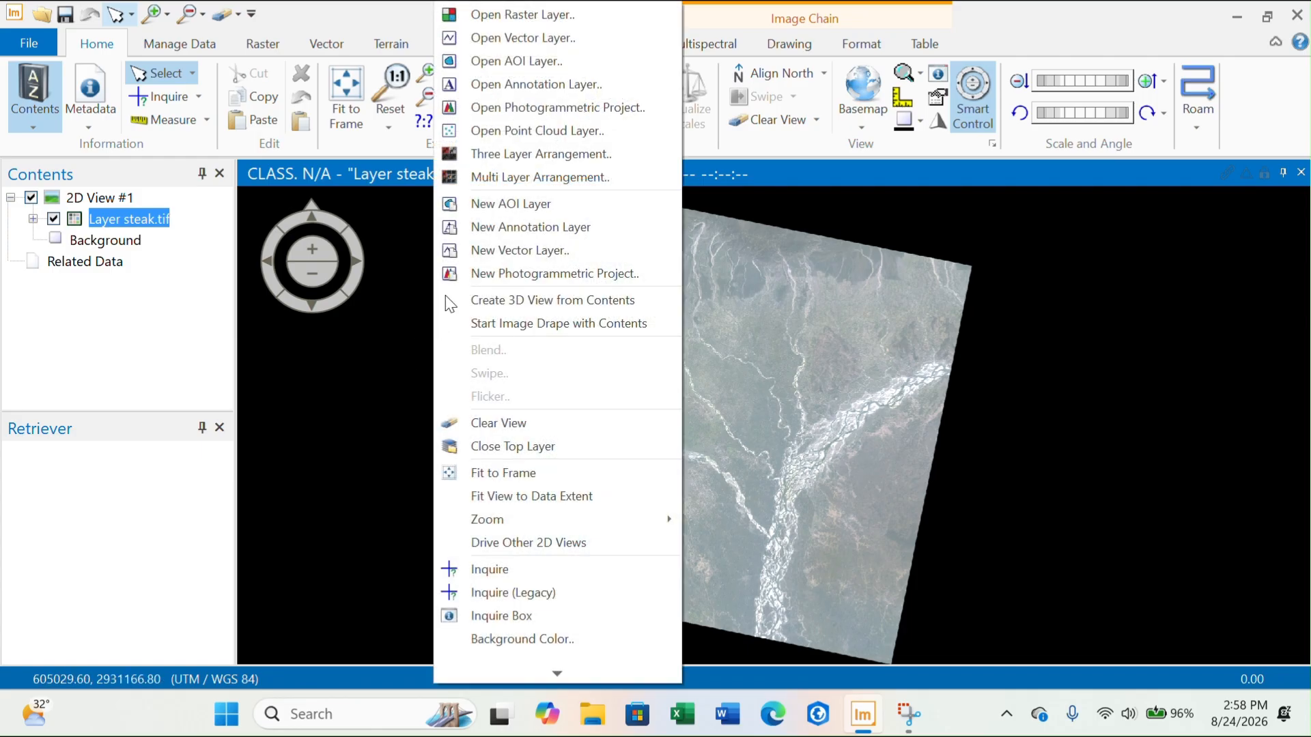
pyautogui.click(592, 37)
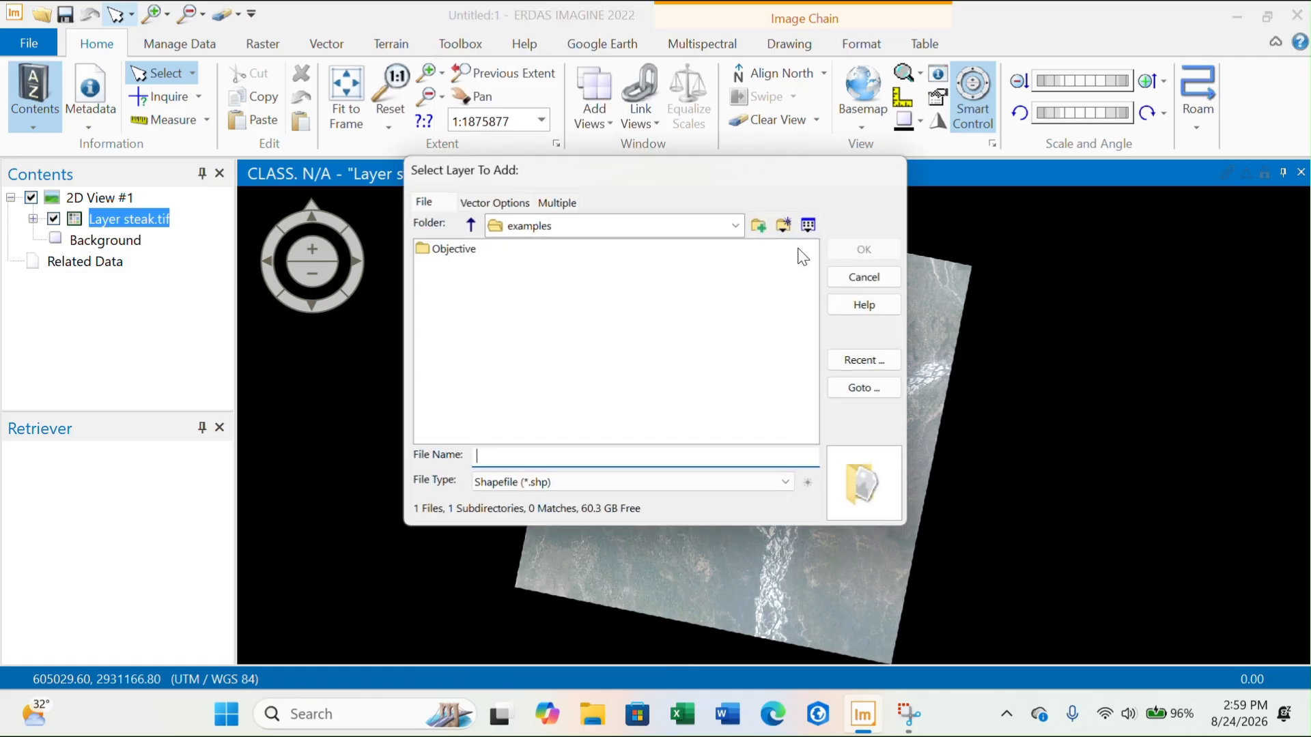
pyautogui.click(867, 362)
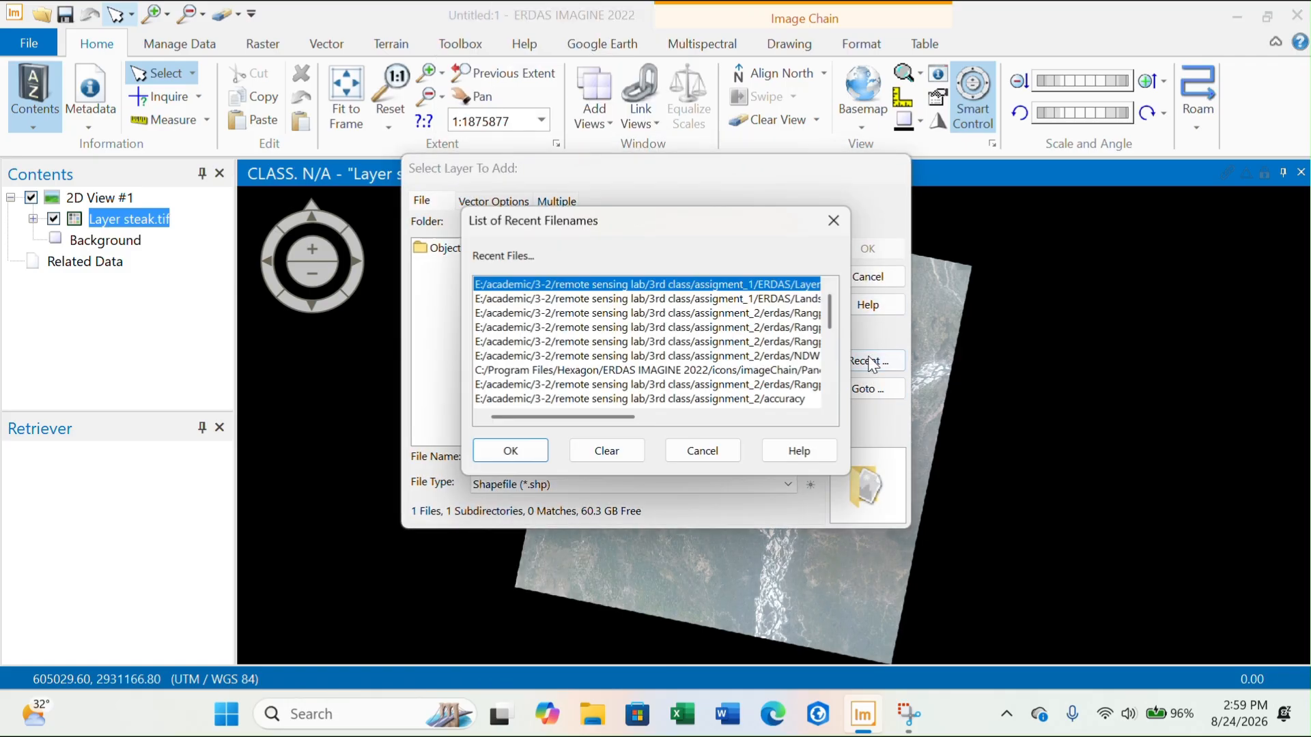
pyautogui.click(509, 451)
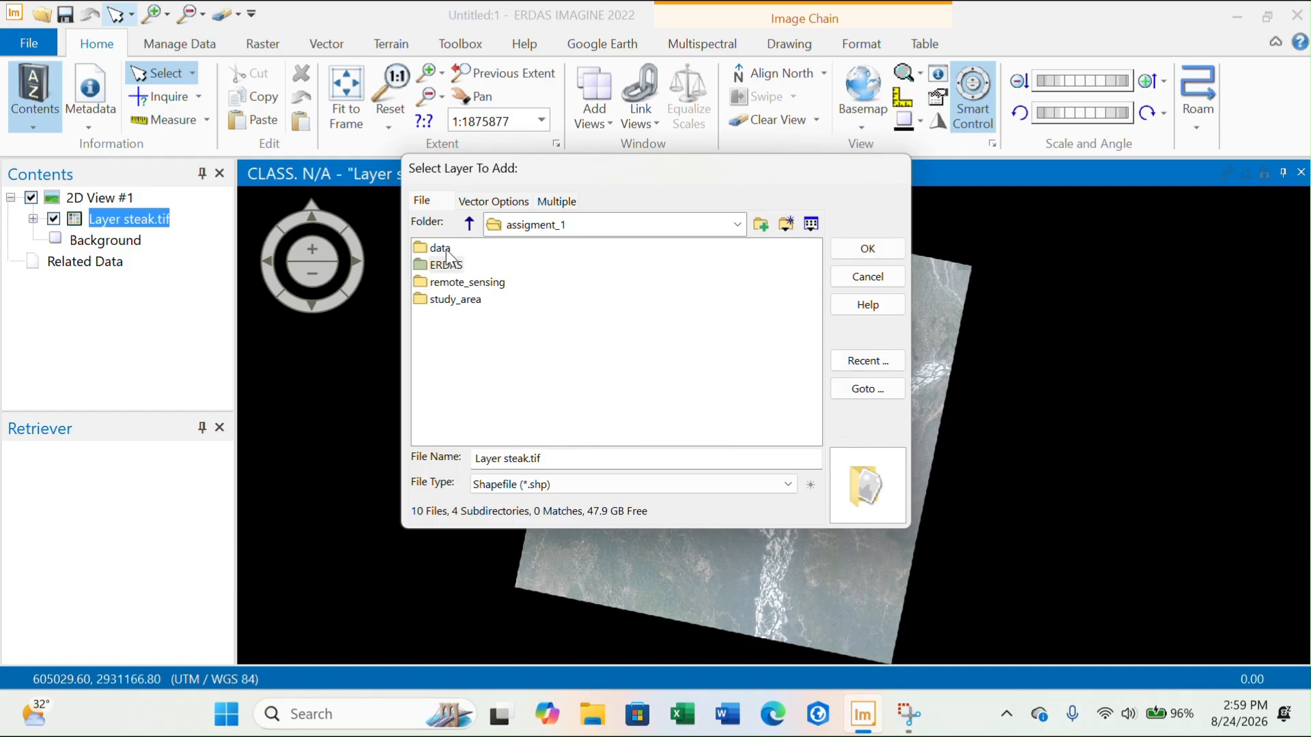
pyautogui.click(456, 300)
pyautogui.doubleClick(456, 300)
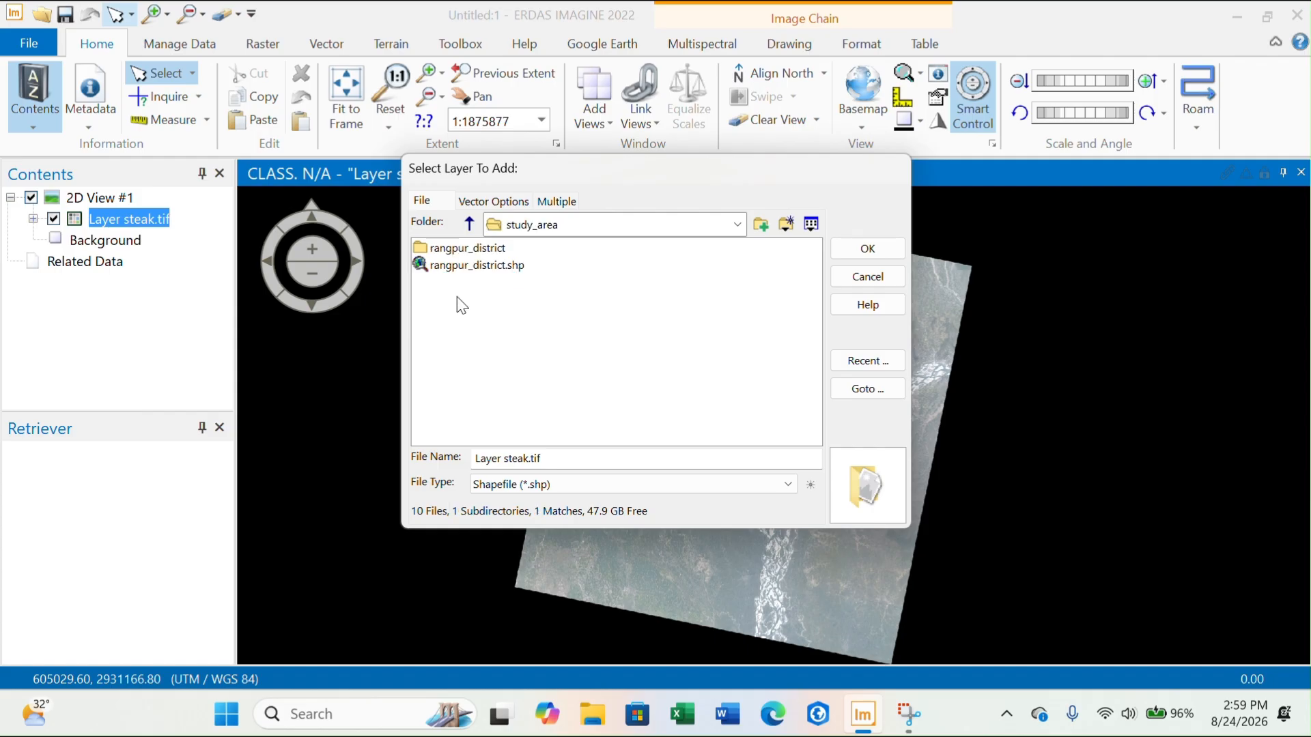
pyautogui.click(486, 267)
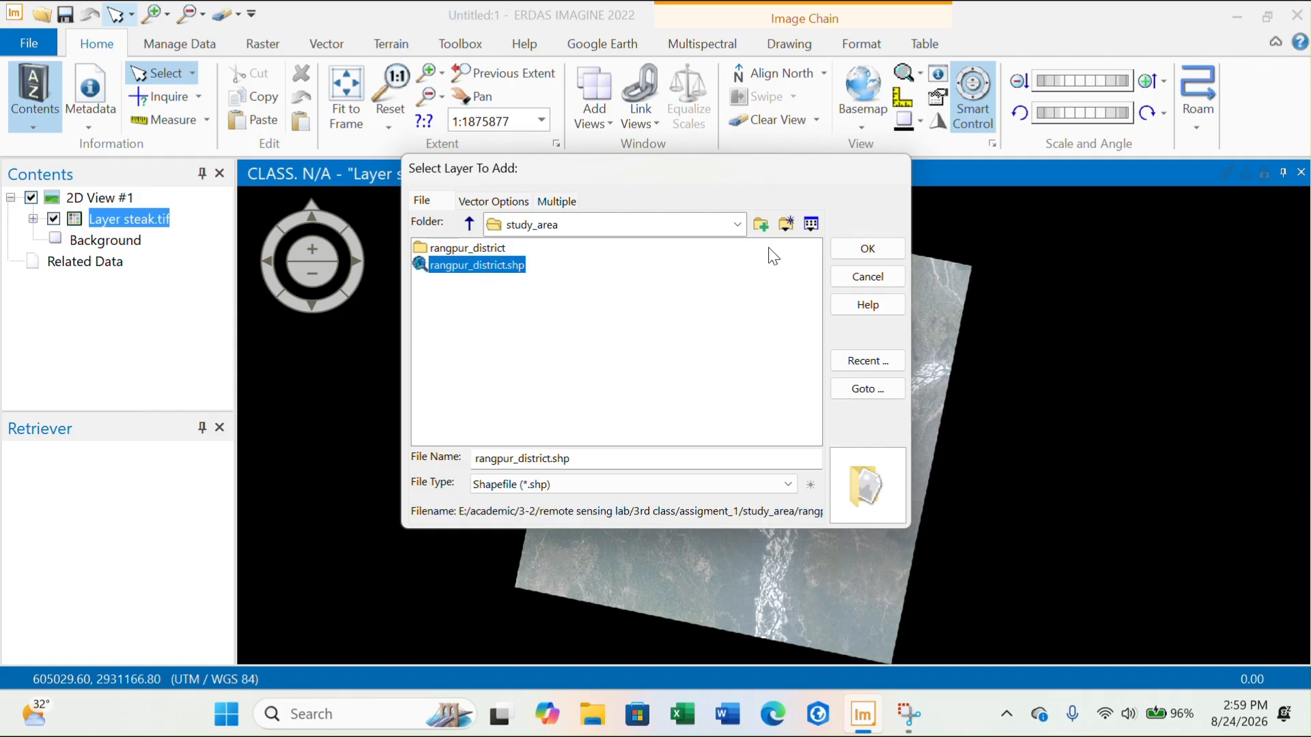
pyautogui.click(850, 247)
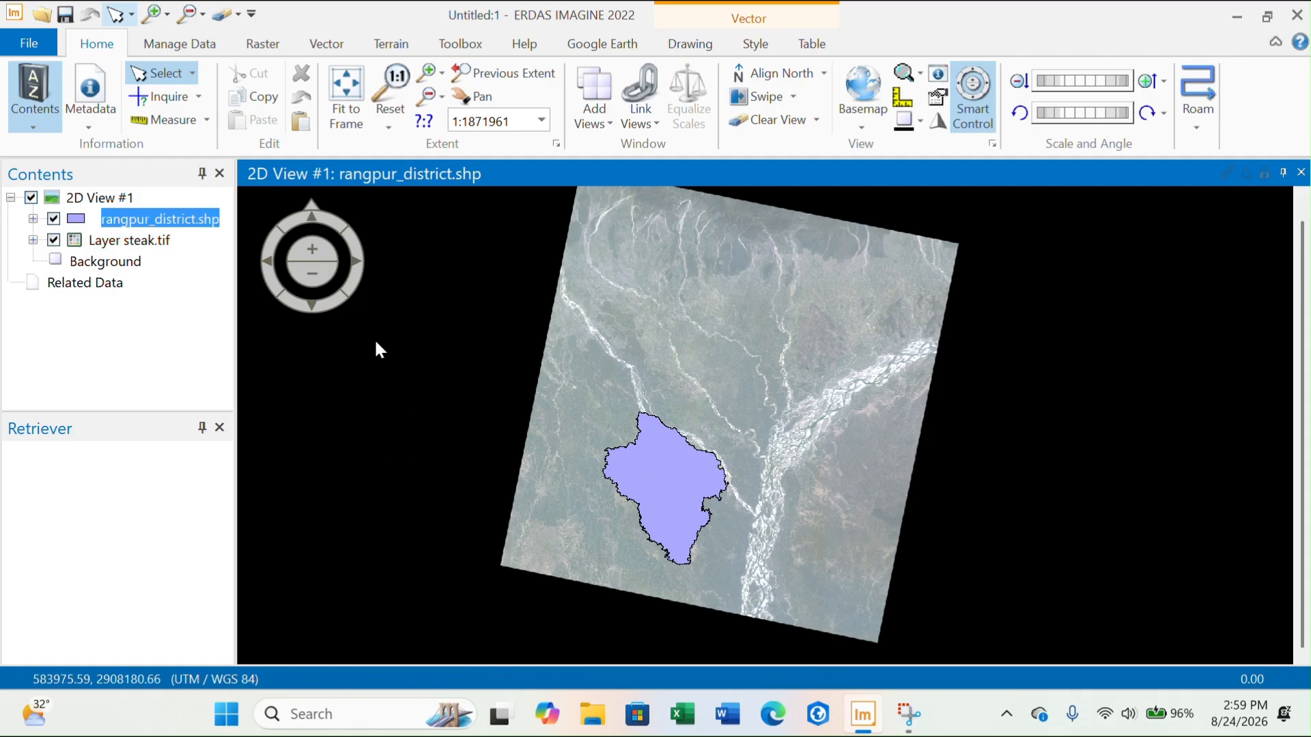
# Create an AOI from the Rangpur district polygon of the shapefile and hide the rangpur_district.shp layer
pyautogui.click(661, 470)
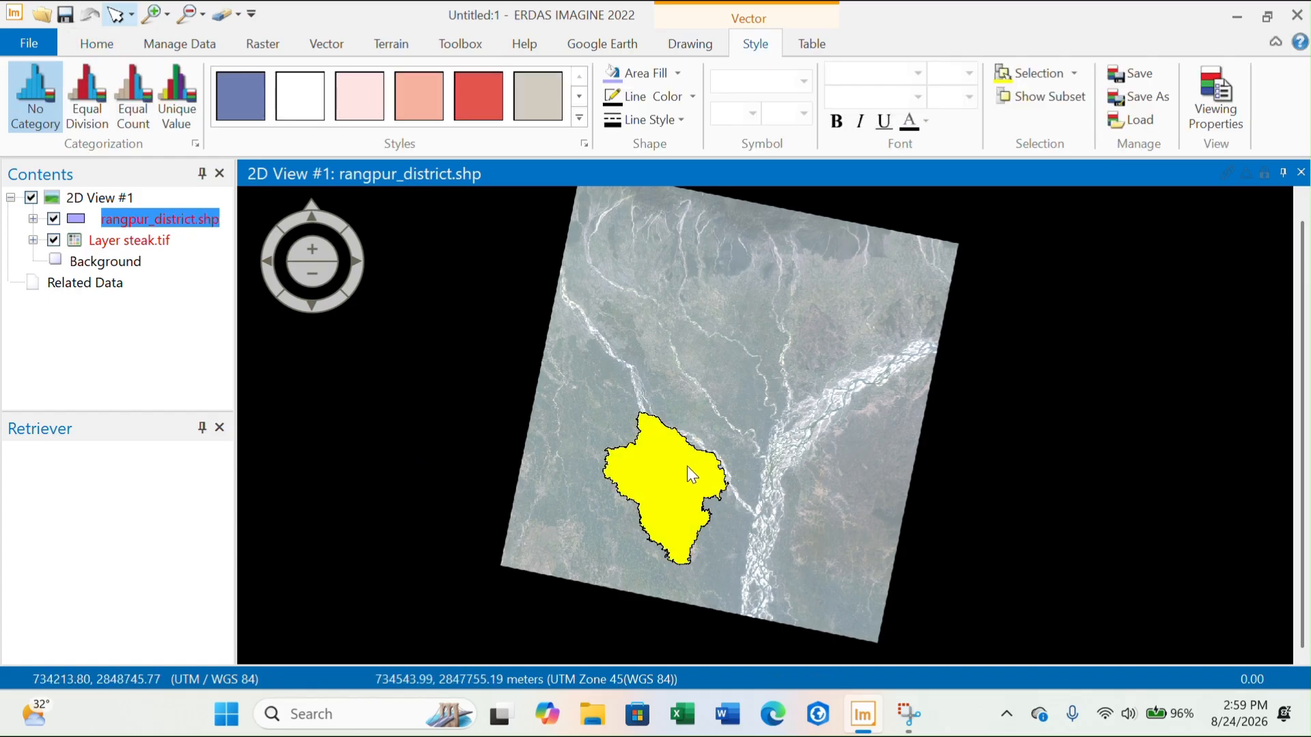
pyautogui.scroll(2, 661, 497)
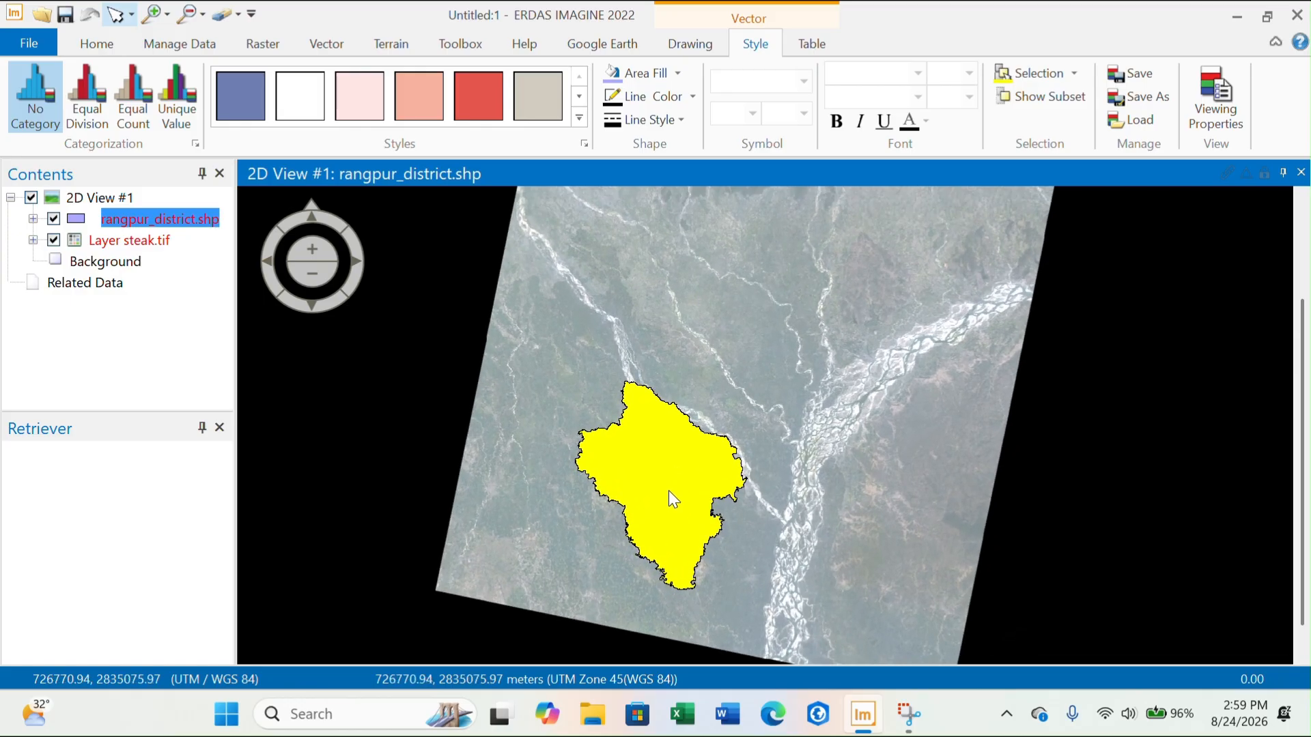
pyautogui.click(114, 48)
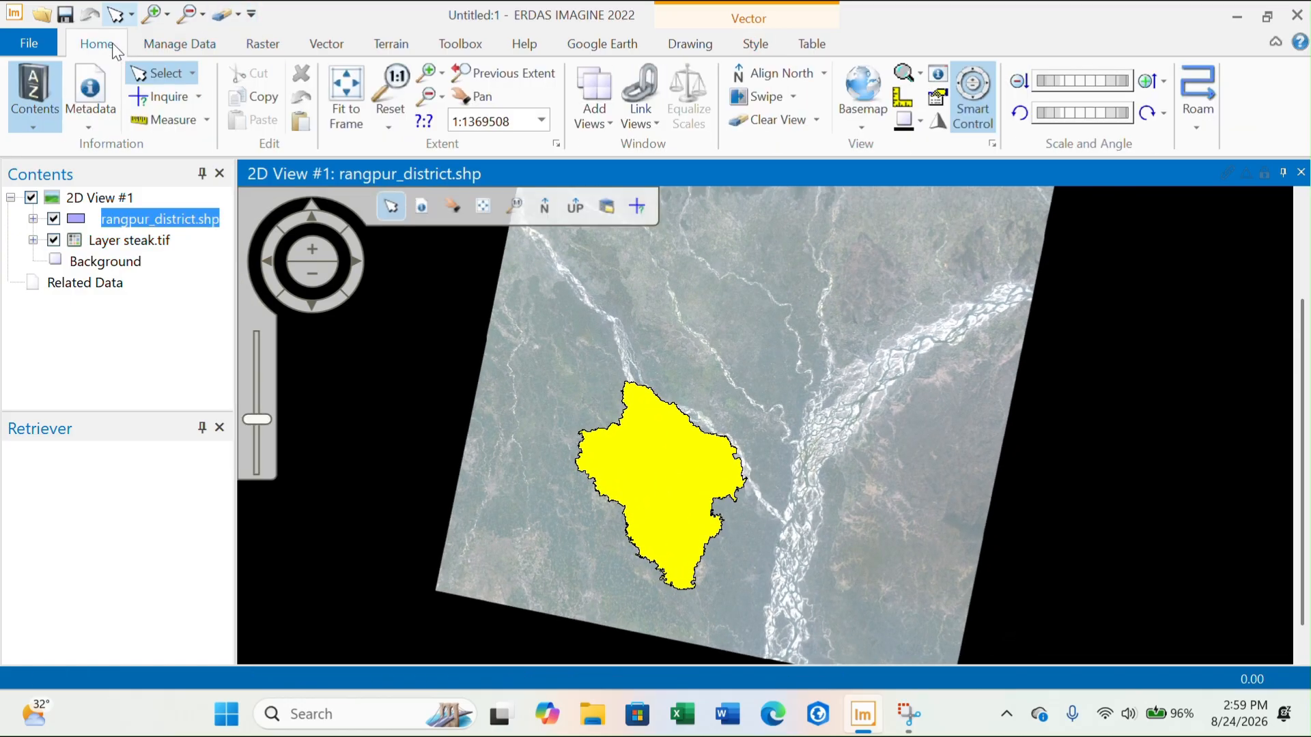
pyautogui.click(301, 123)
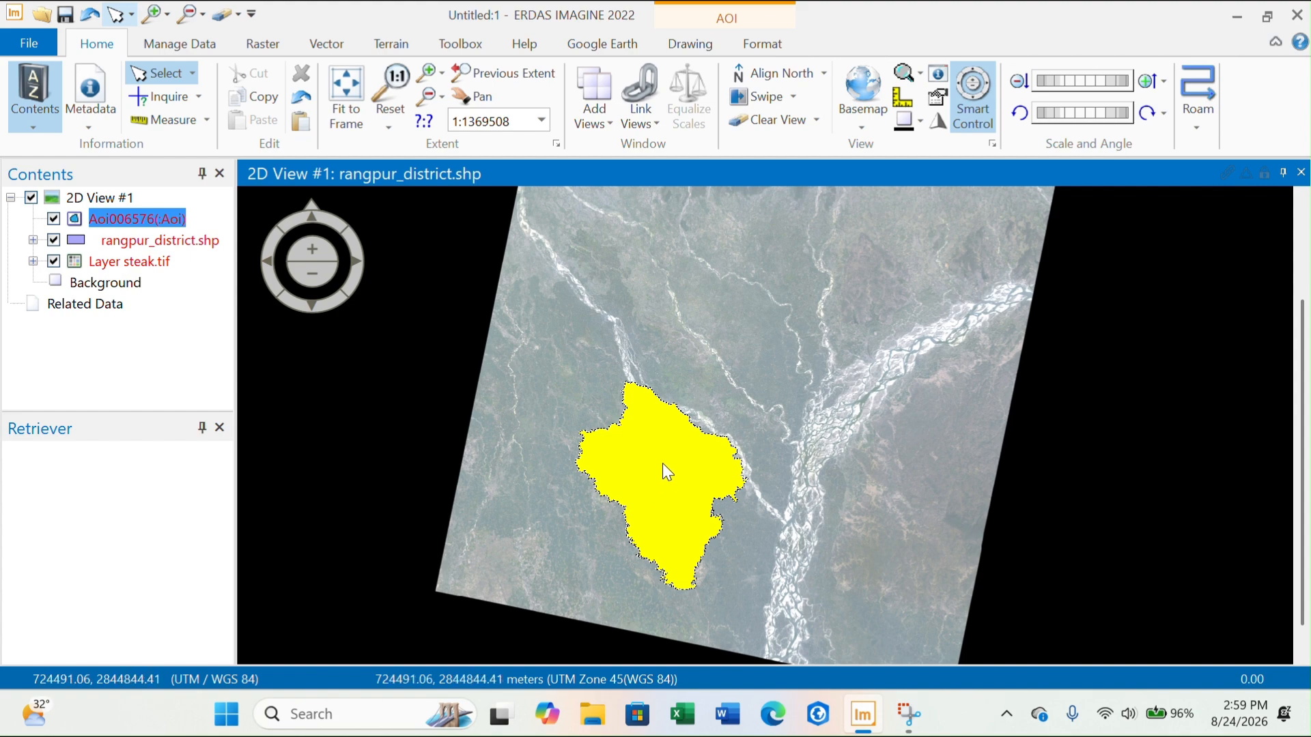
pyautogui.scroll(3, 665, 520)
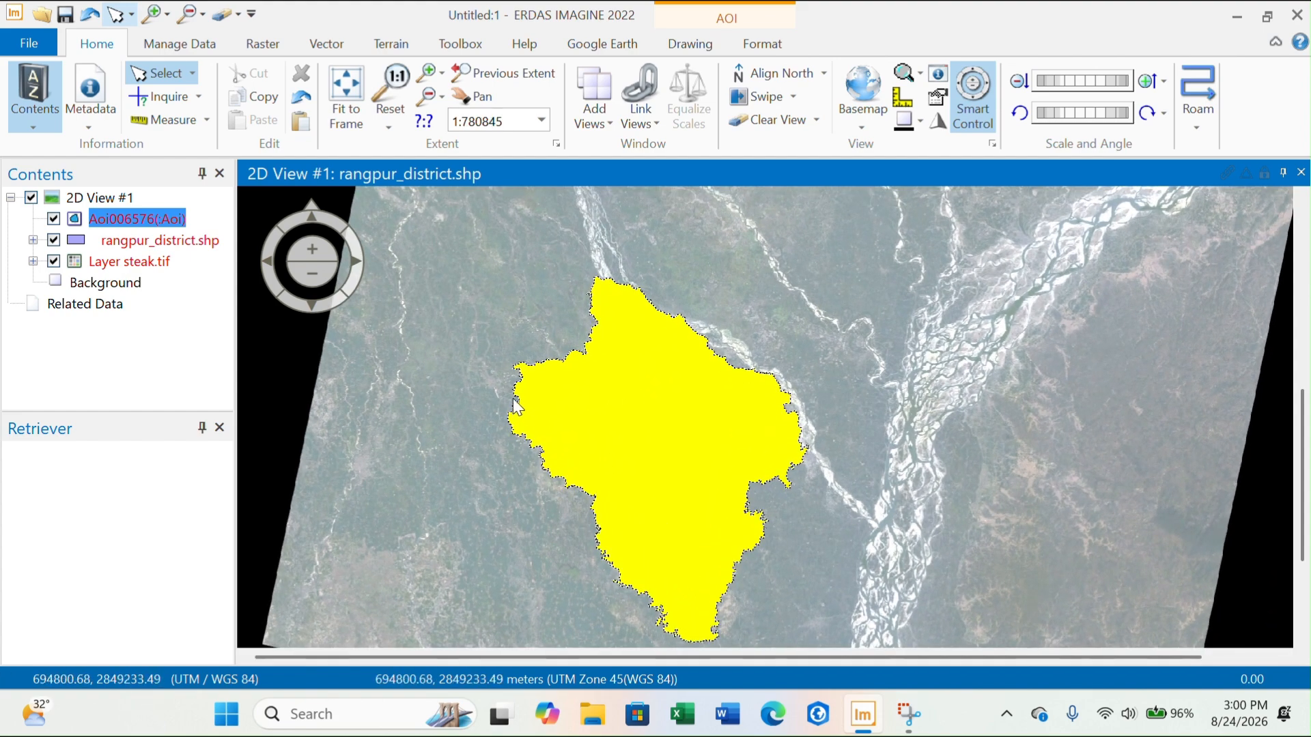
pyautogui.click(53, 240)
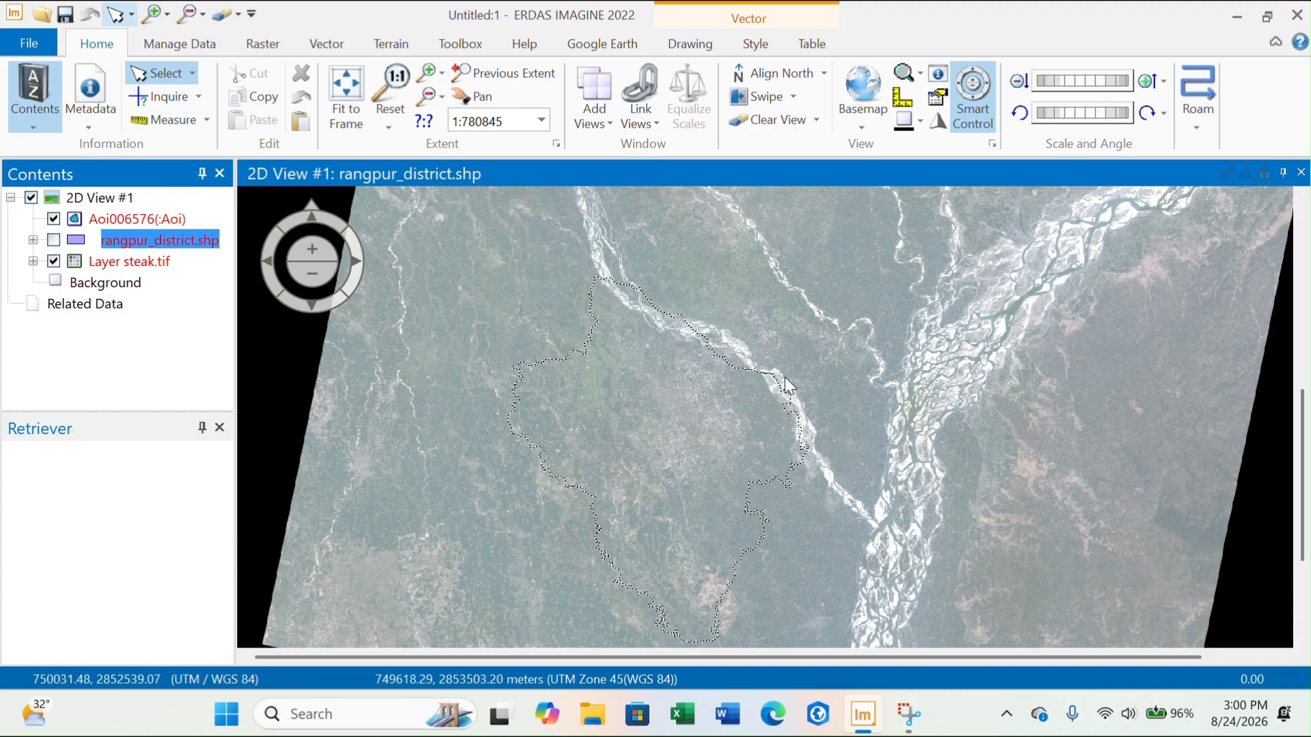
# Select the district AOI and set up a subset of Layer steak.tif with the Viewer as its AOI source
pyautogui.click(710, 363)
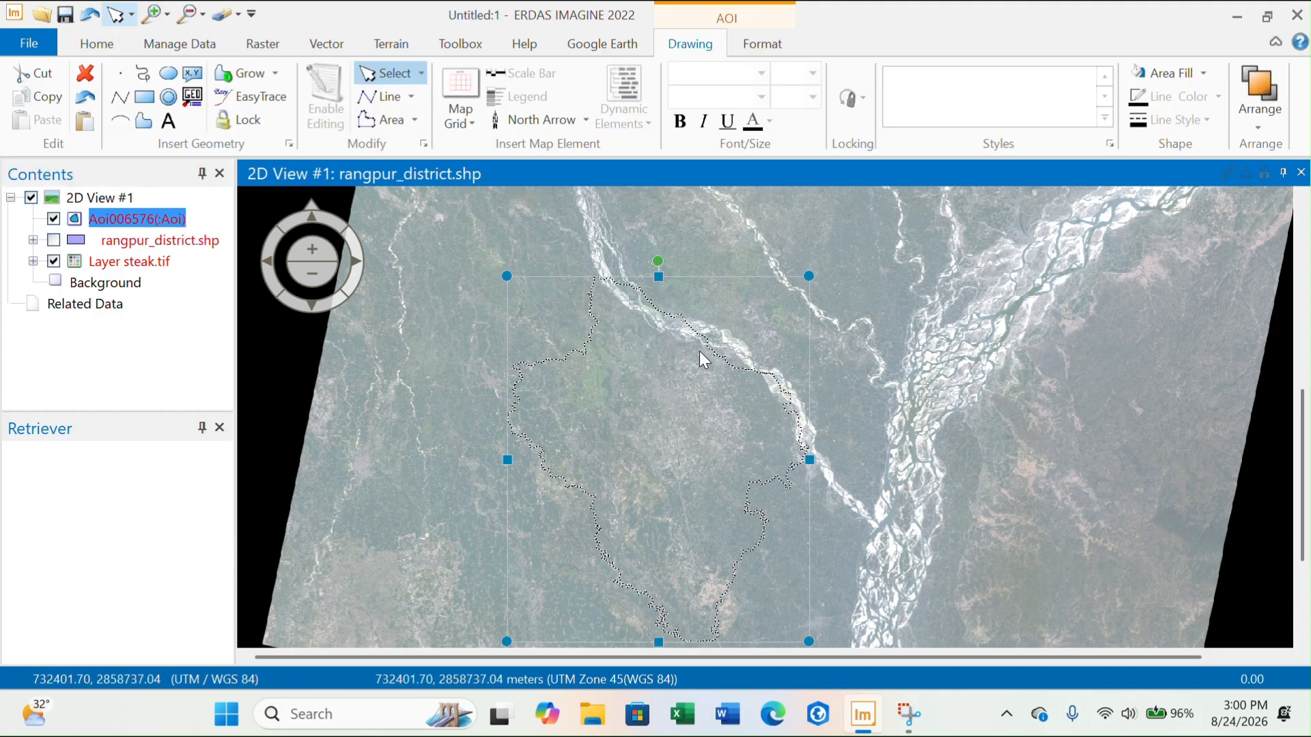
pyautogui.click(279, 45)
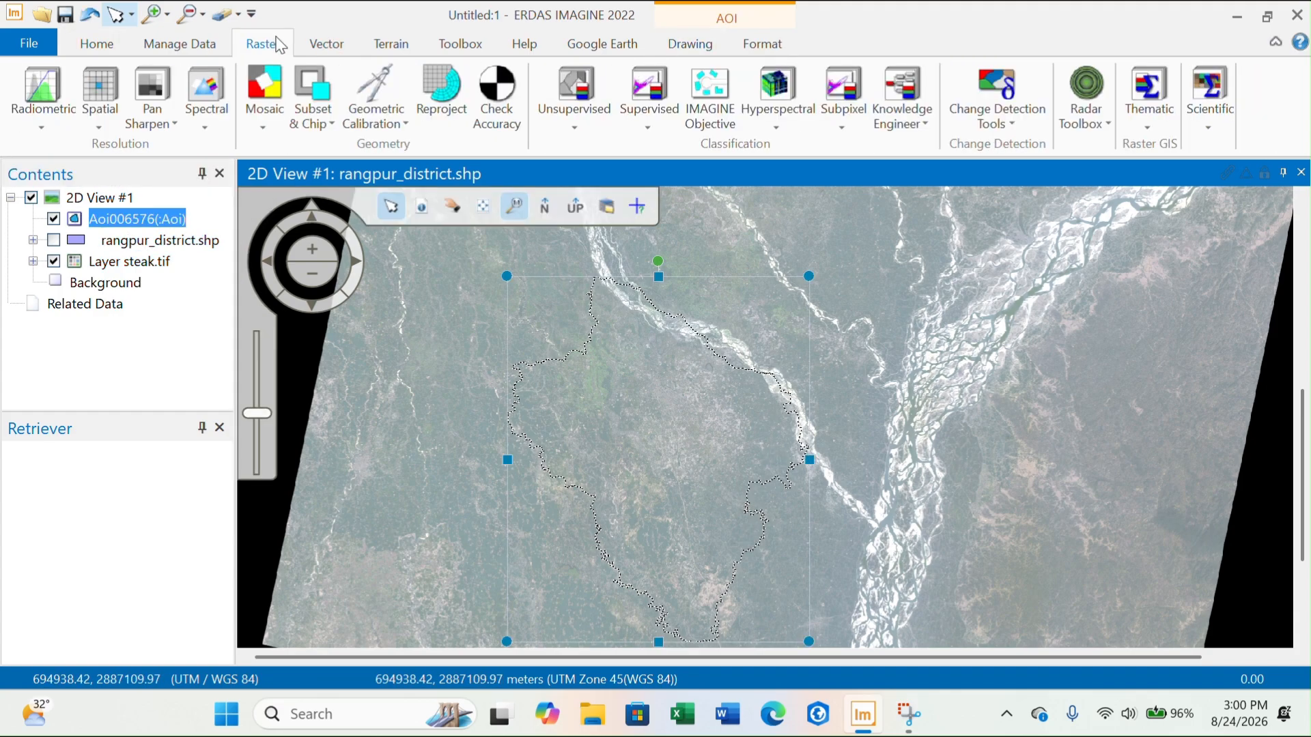
pyautogui.click(333, 125)
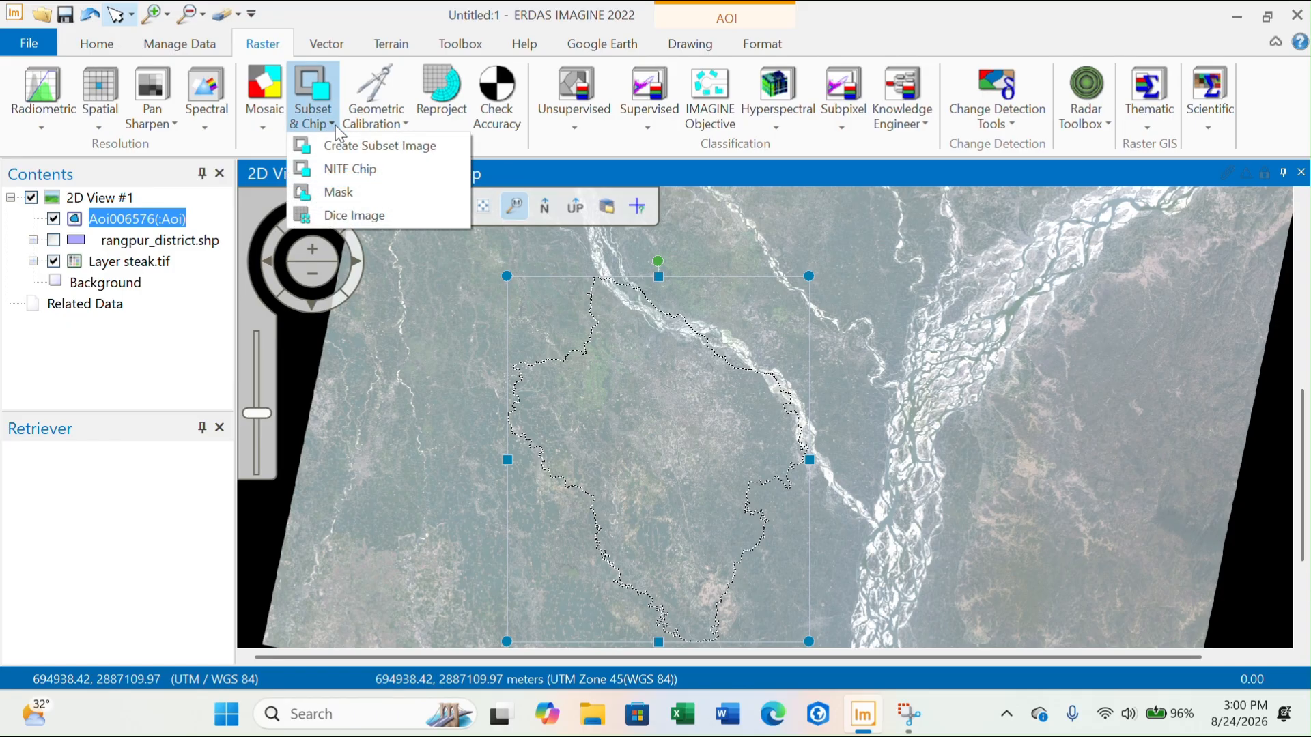
pyautogui.click(409, 149)
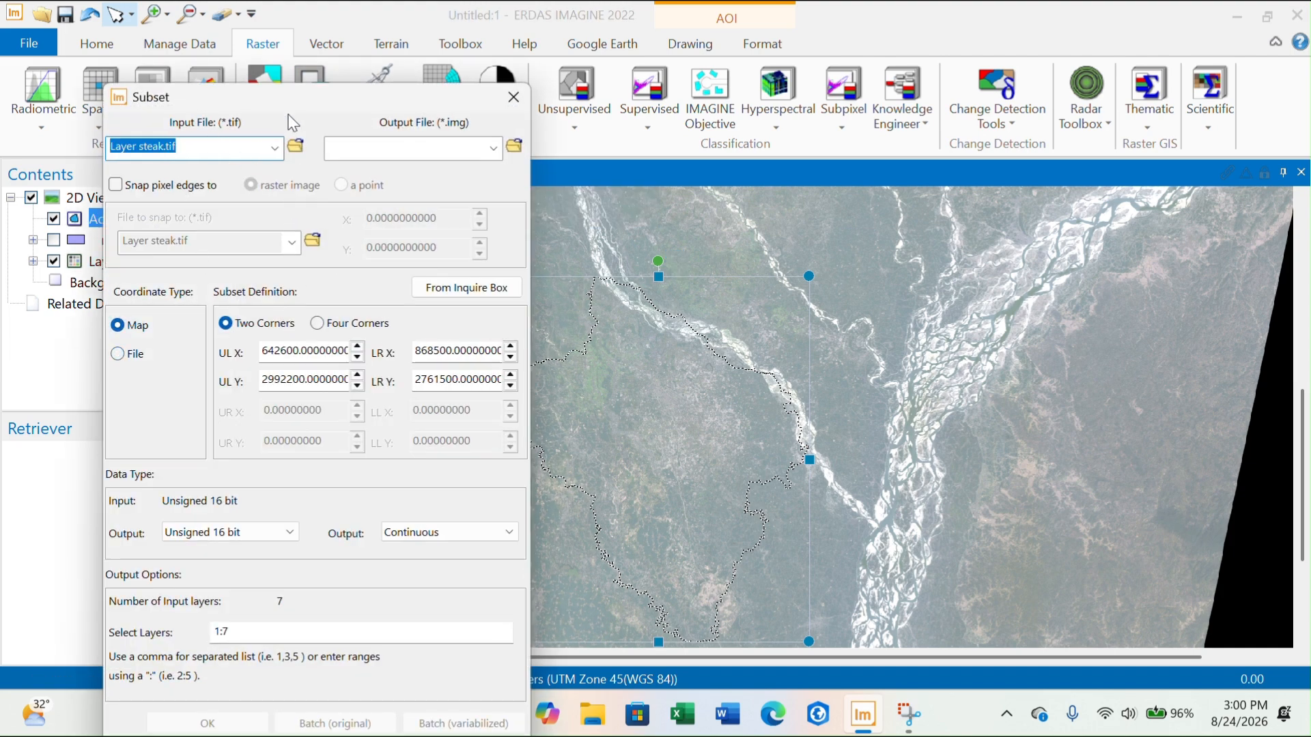
pyautogui.moveTo(296, 100); pyautogui.dragTo(305, 34)
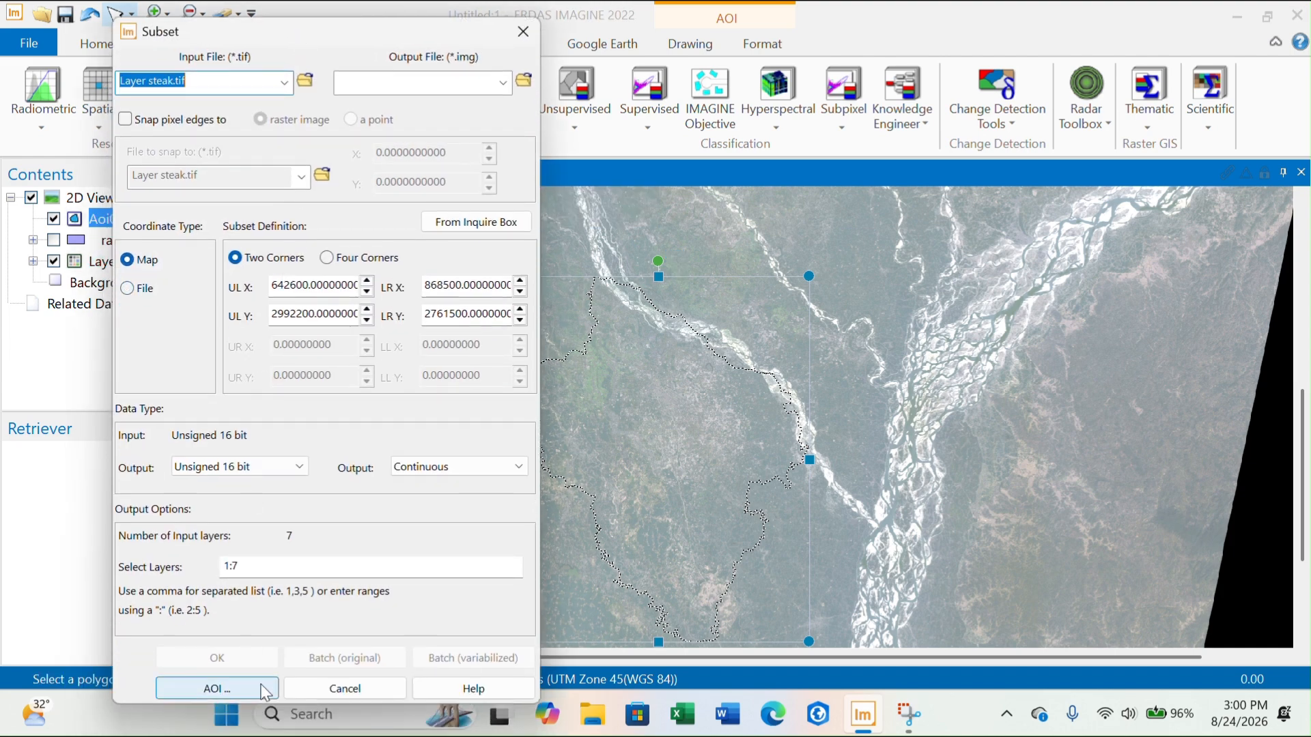
pyautogui.click(254, 689)
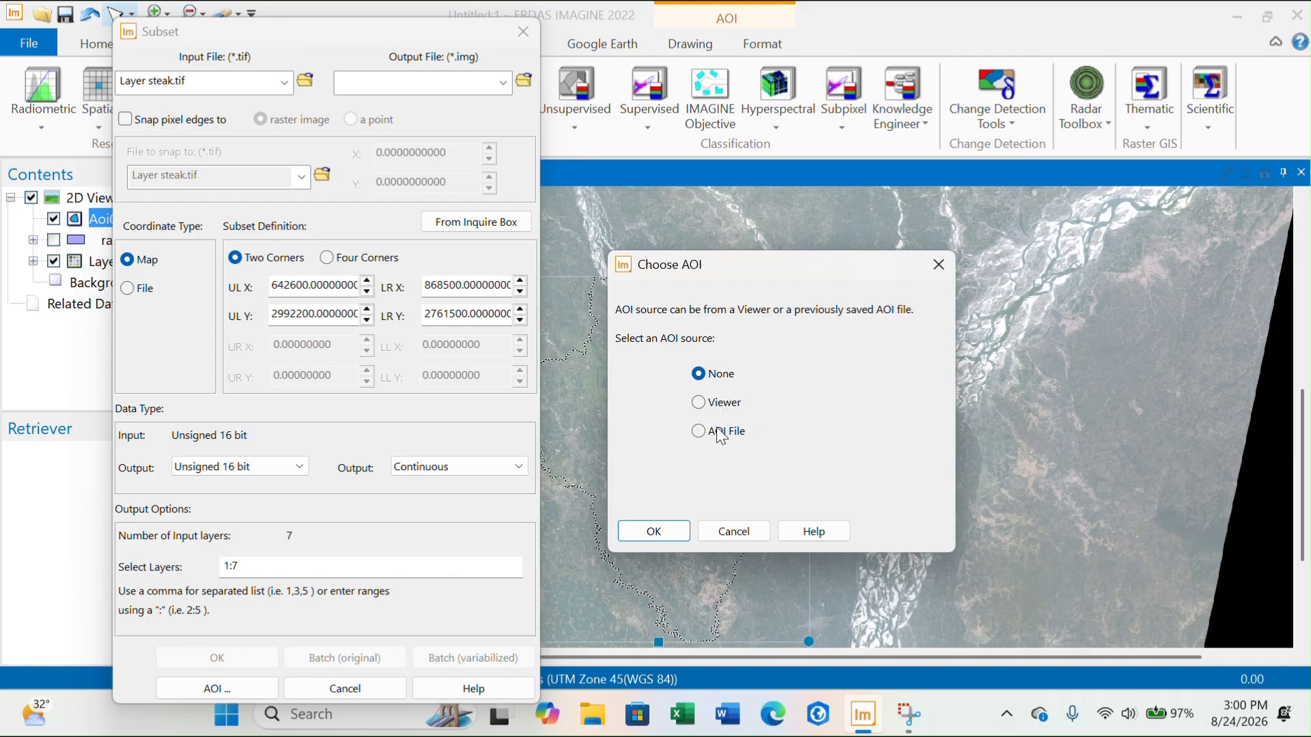
pyautogui.click(721, 404)
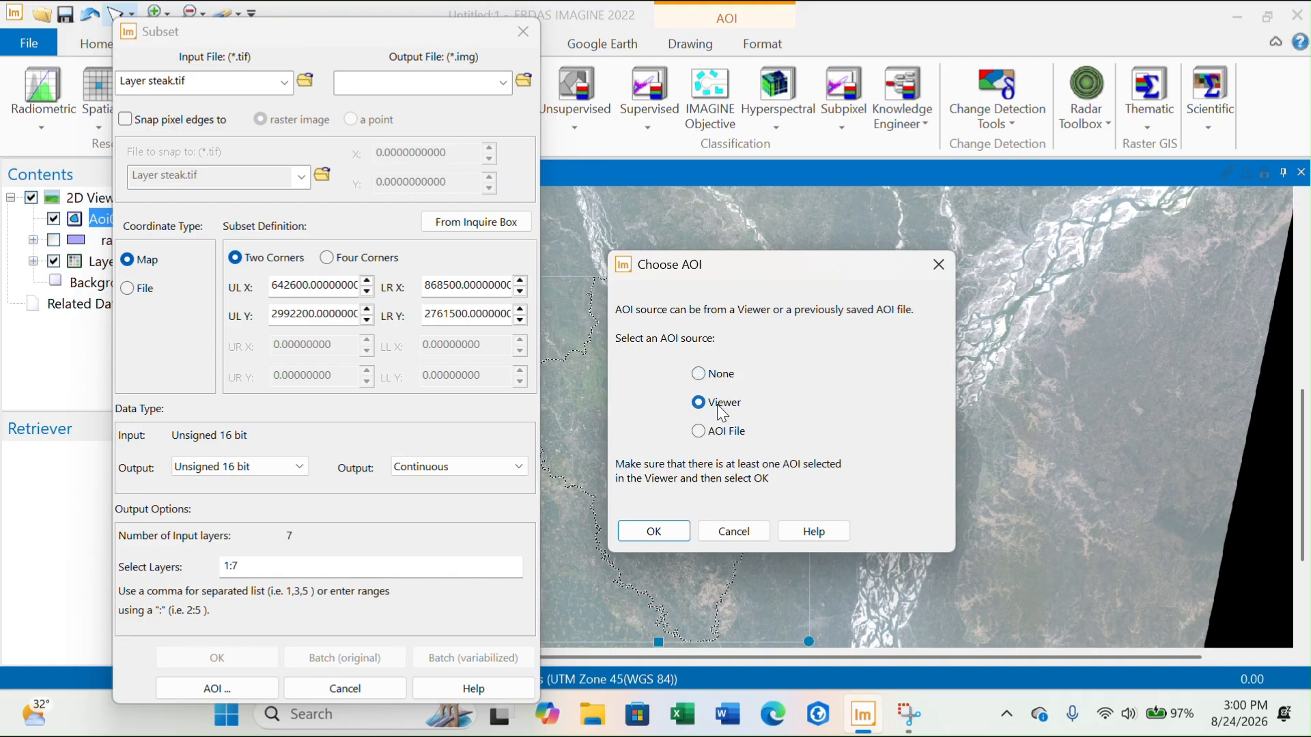
pyautogui.click(676, 528)
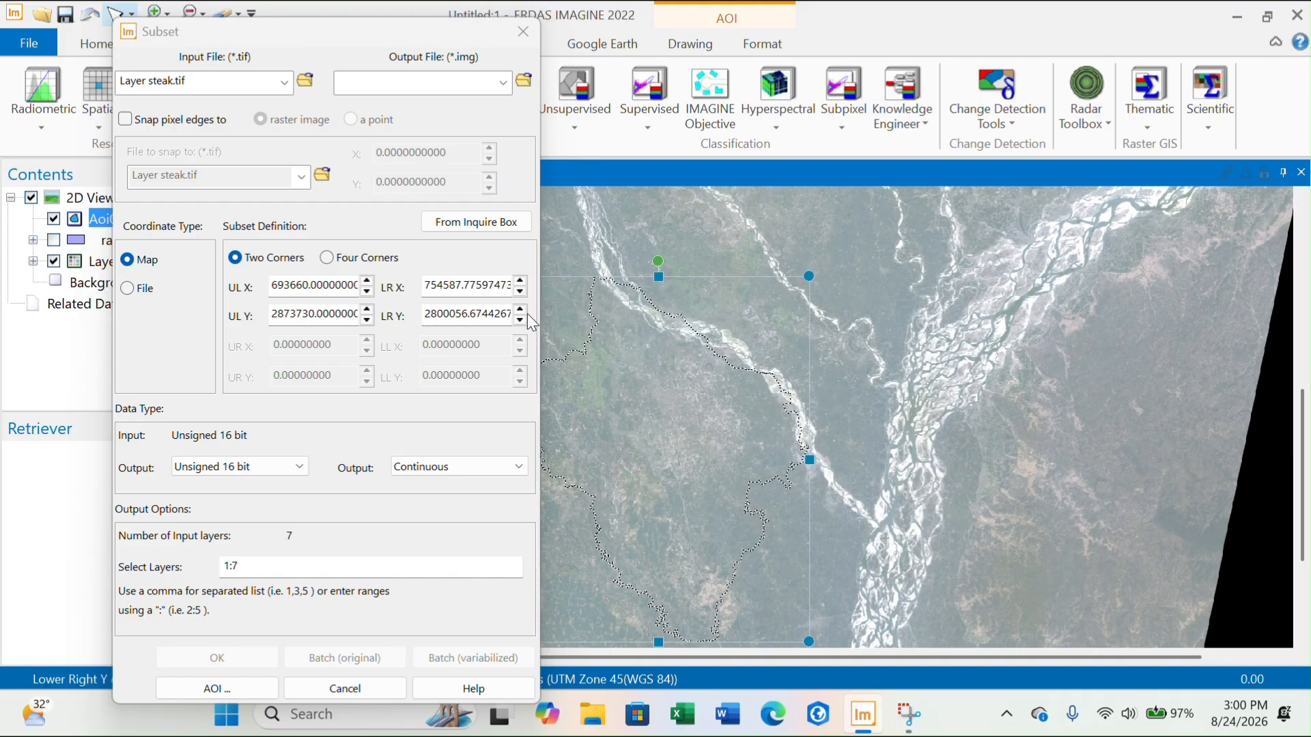
# Set the subset's output location to New folder inside remote sensing lab, with TIFF as file type, without replacing Layer steak.tif
pyautogui.click(523, 80)
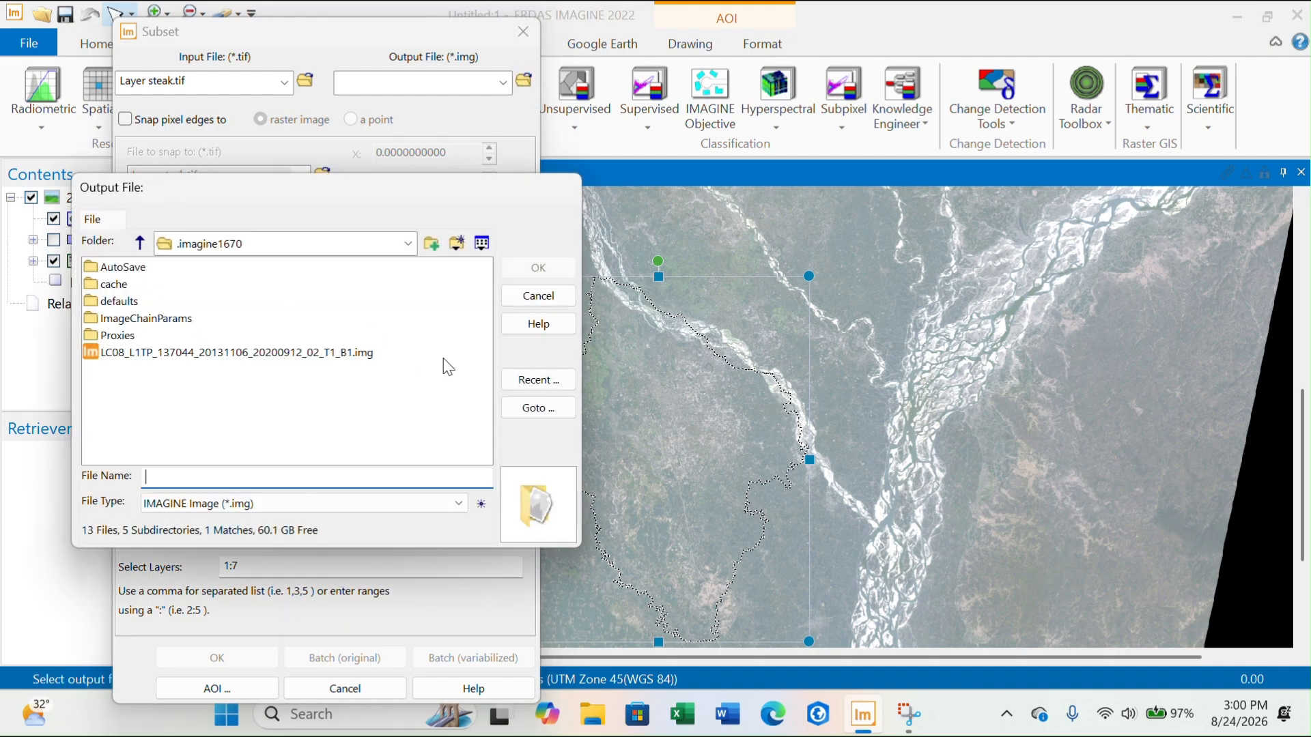
pyautogui.click(565, 392)
pyautogui.click(226, 471)
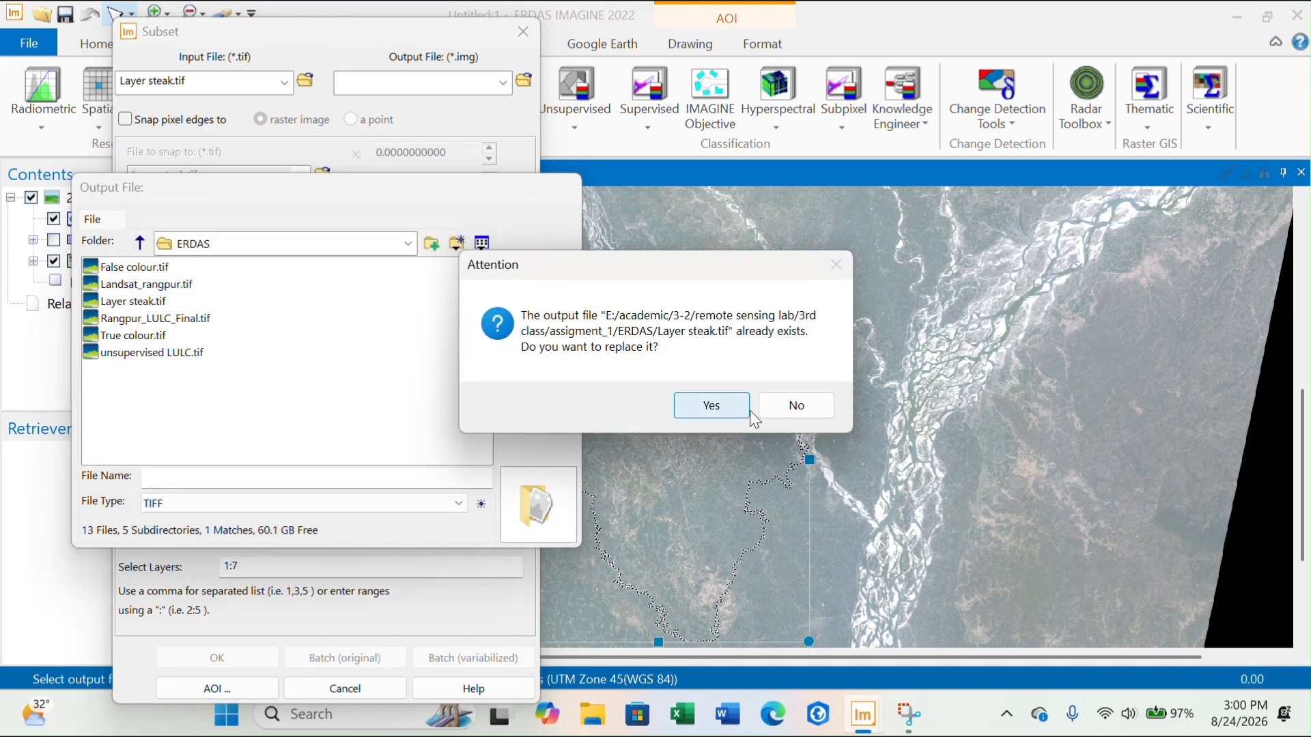
pyautogui.click(792, 405)
pyautogui.click(140, 244)
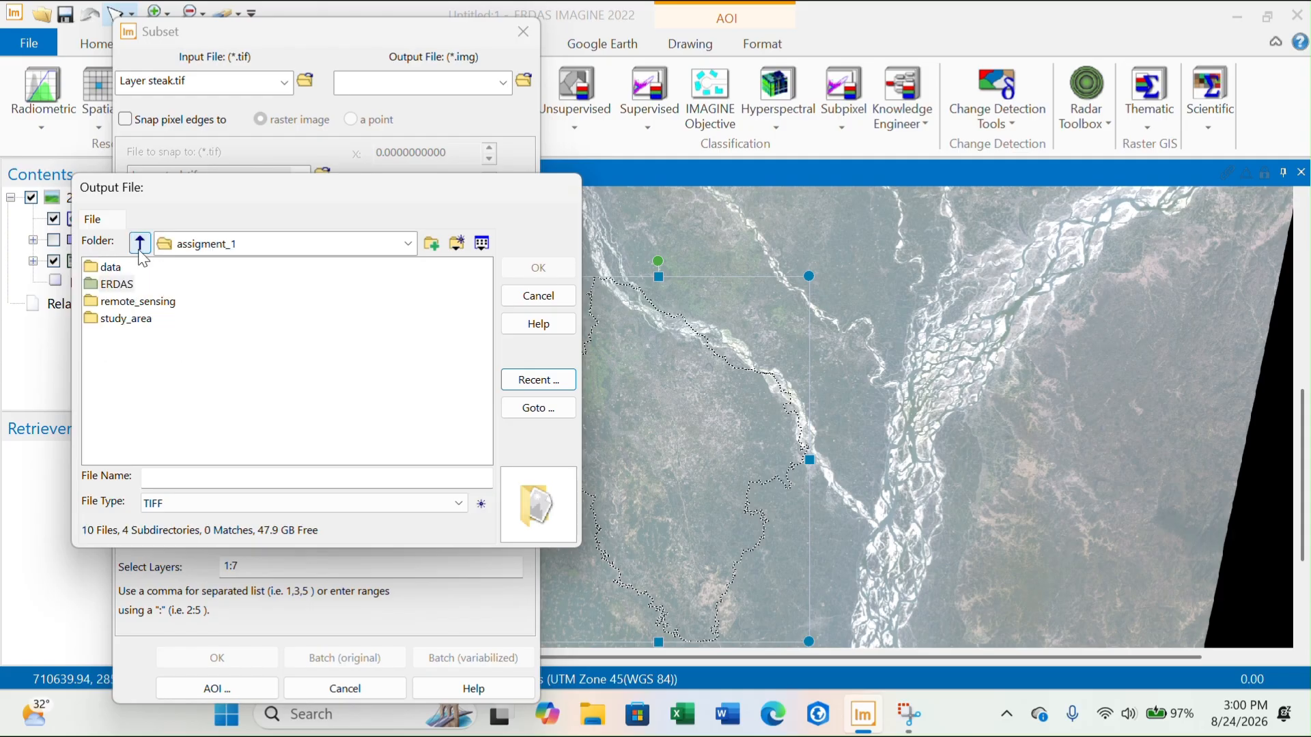
pyautogui.click(140, 244)
pyautogui.click(139, 244)
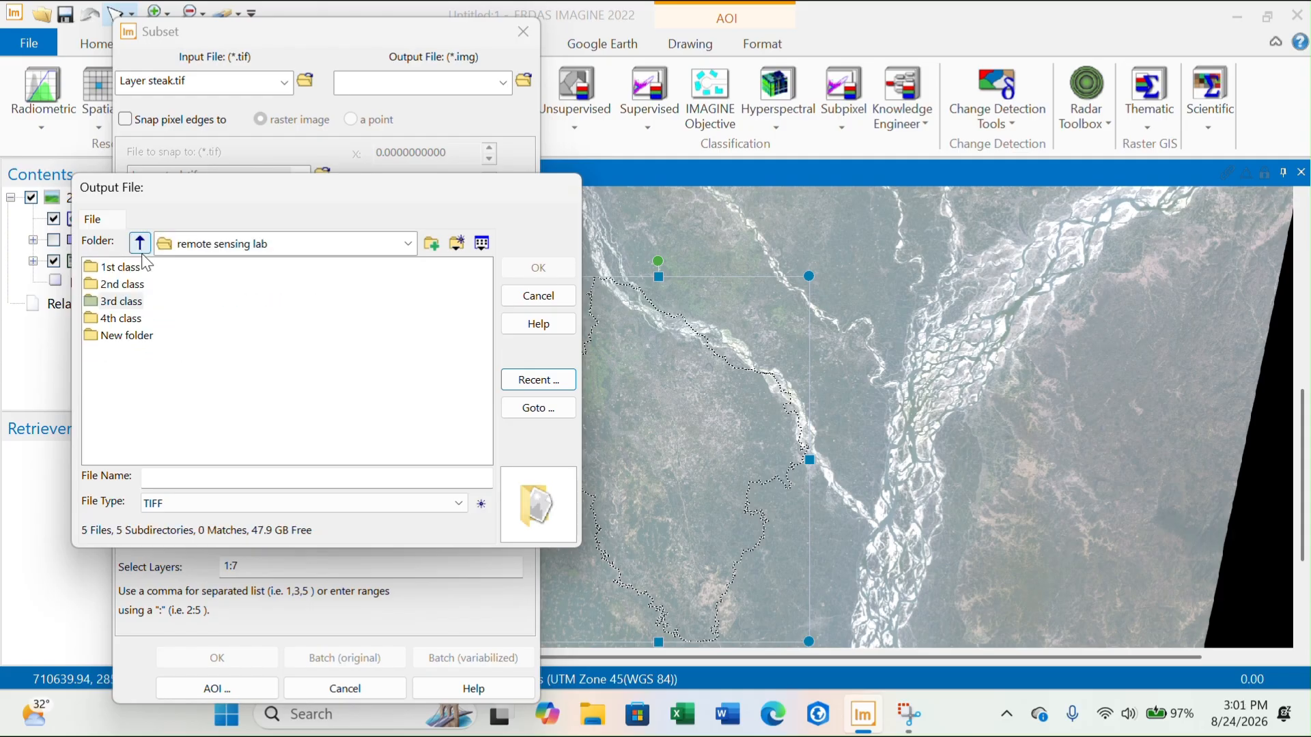
pyautogui.doubleClick(127, 335)
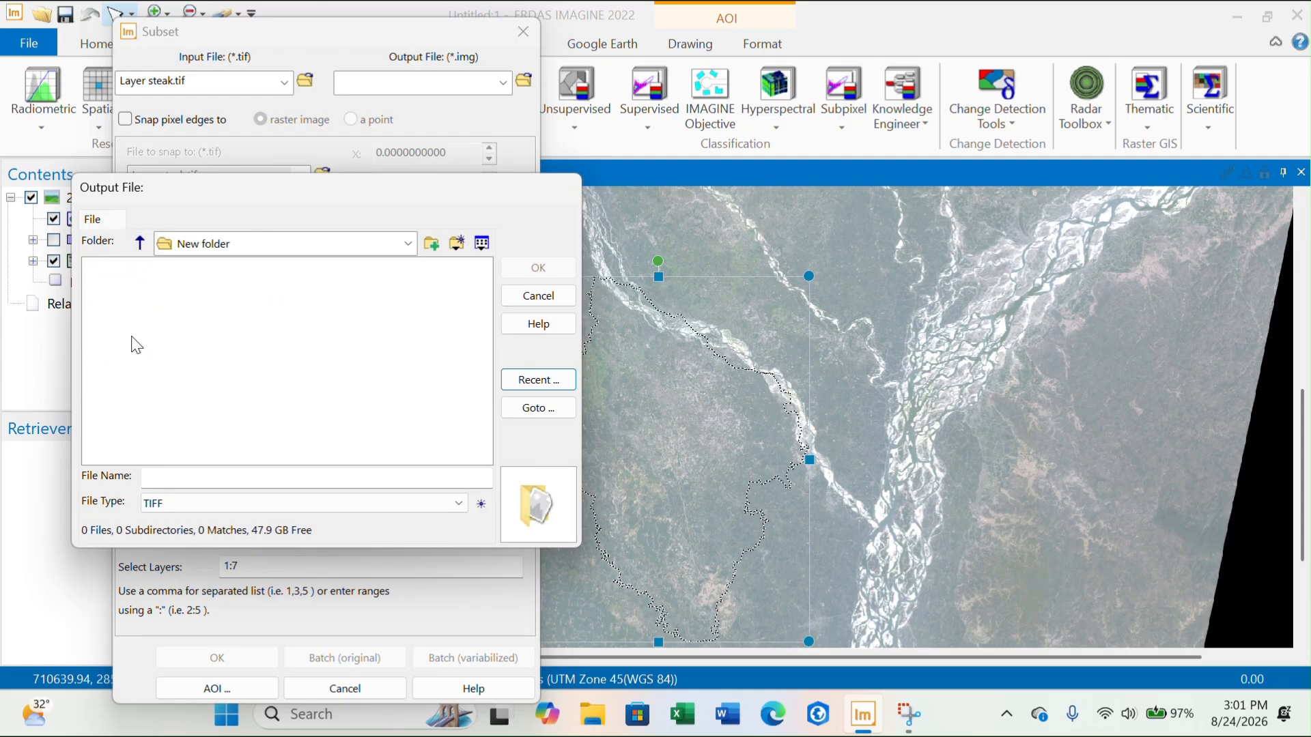
# Name the output file rangpur_landsat and run the subset with all layers 1:7
pyautogui.click(217, 478)
pyautogui.write('rangpur')
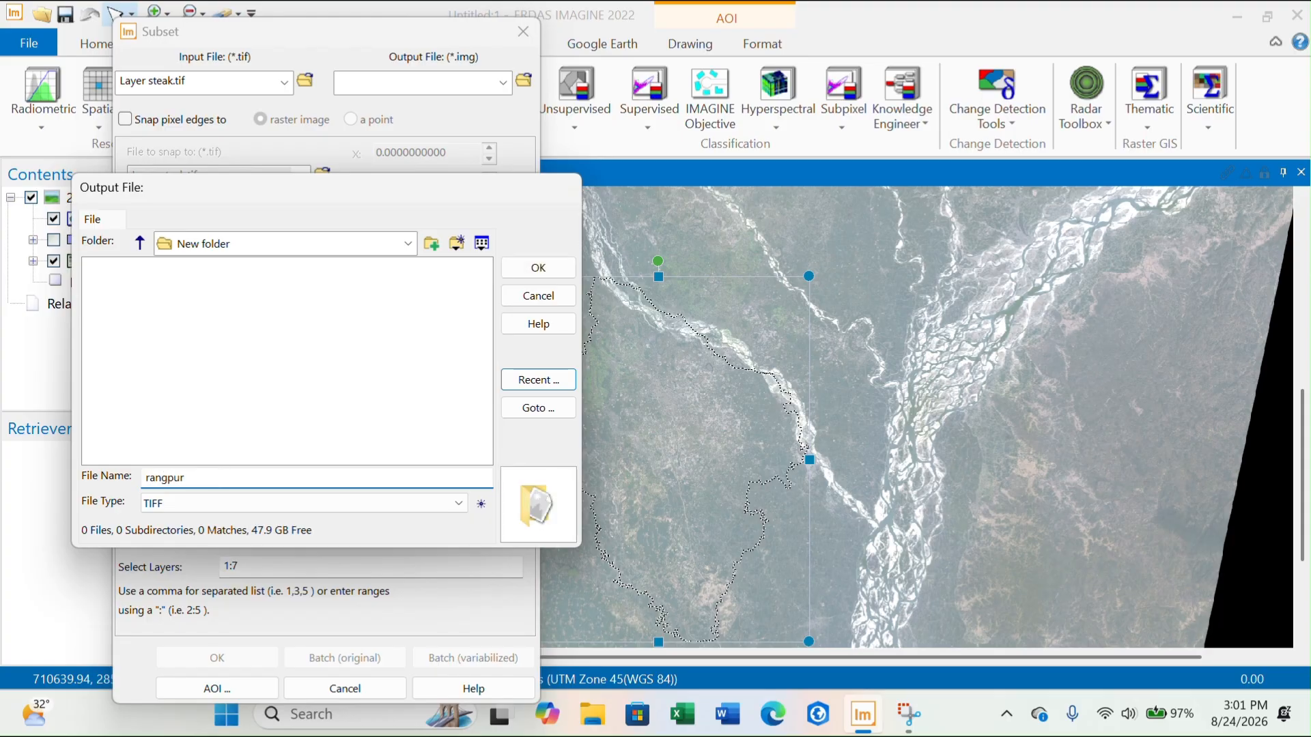
pyautogui.write('_landsat')
pyautogui.click(539, 267)
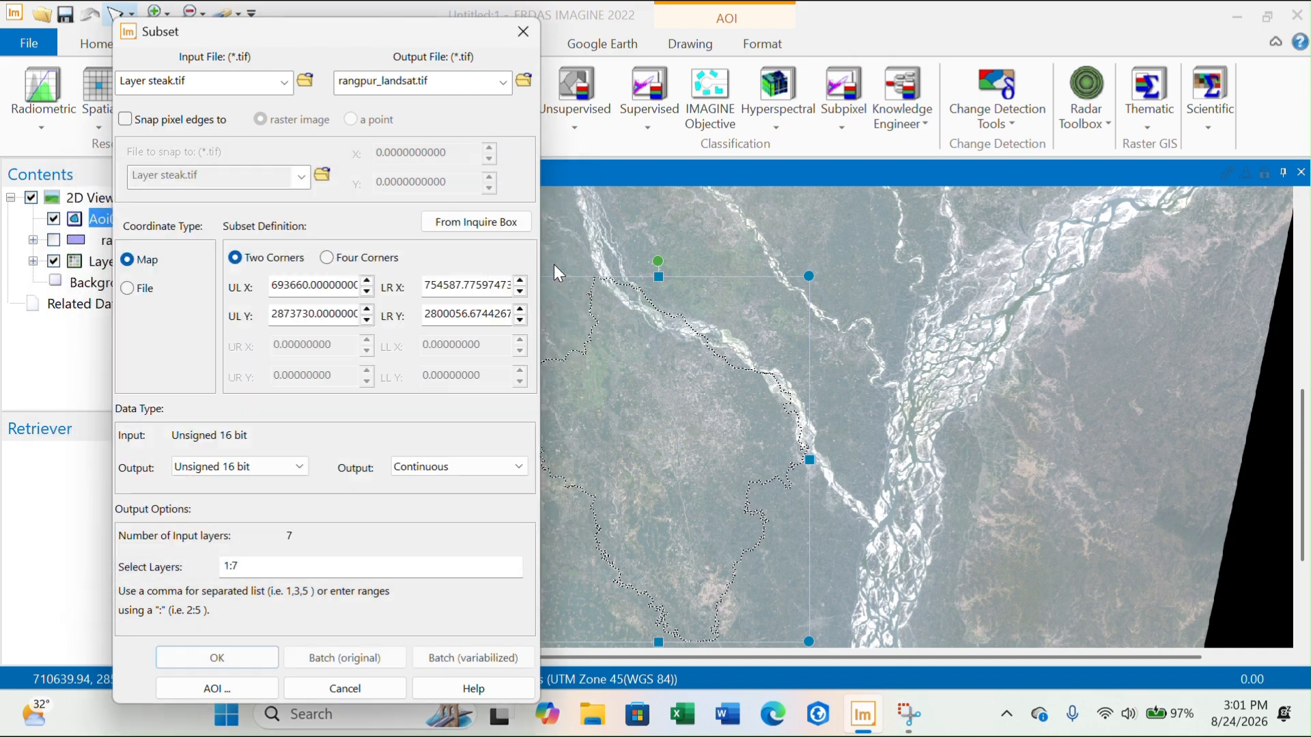
pyautogui.click(217, 657)
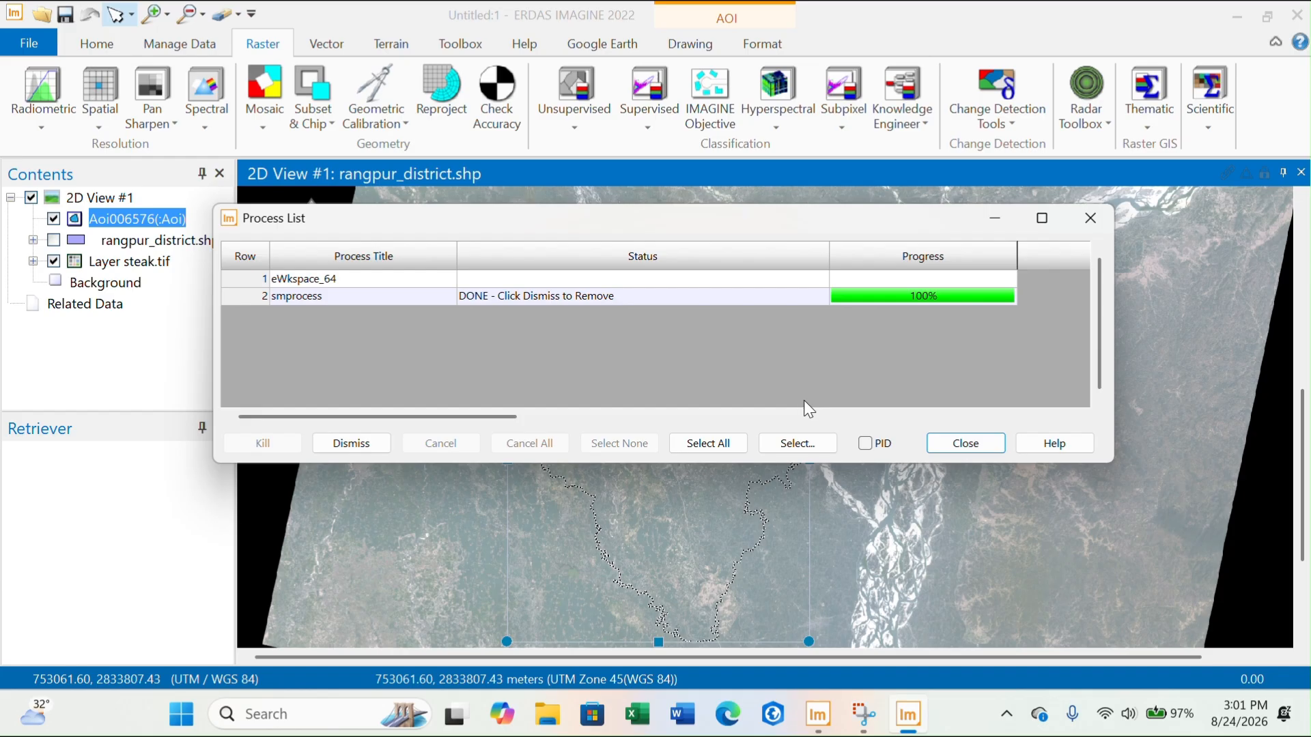
# Dismiss the process list and clear all layers from the 2D view without saving the temporary AOI
pyautogui.click(983, 445)
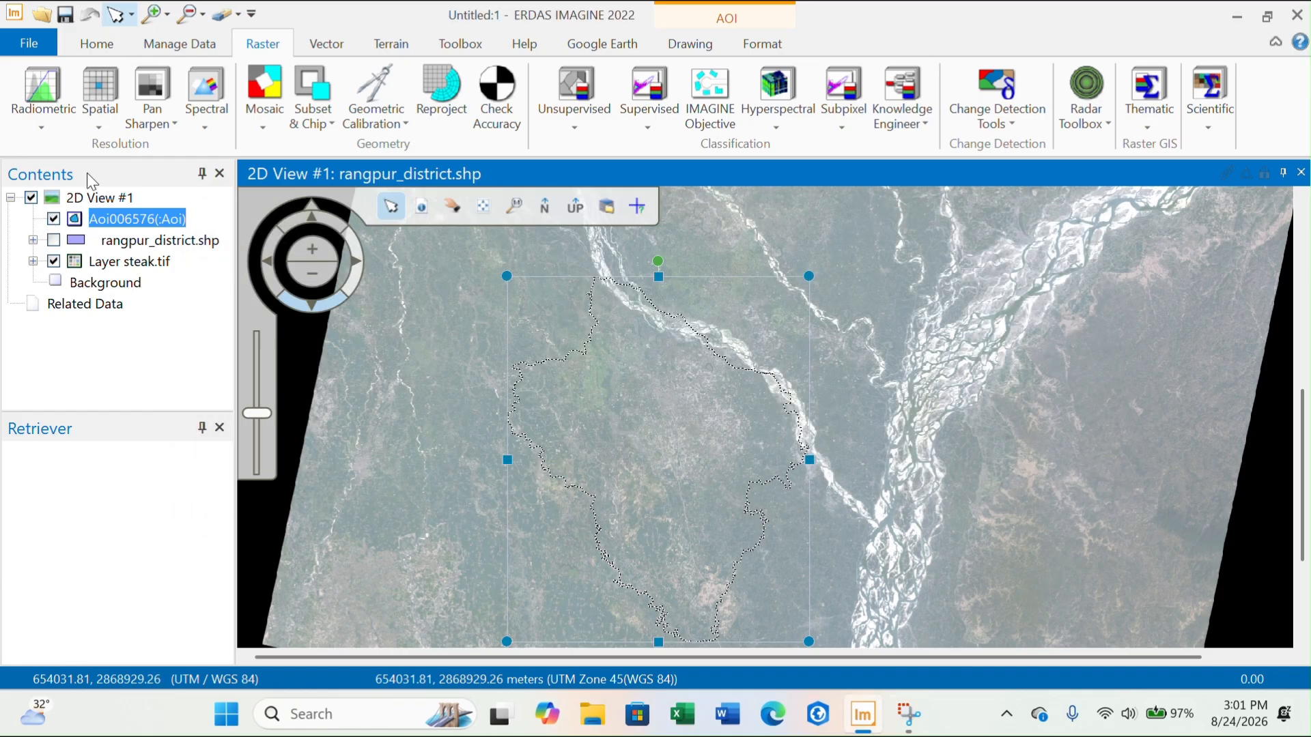
pyautogui.click(228, 15)
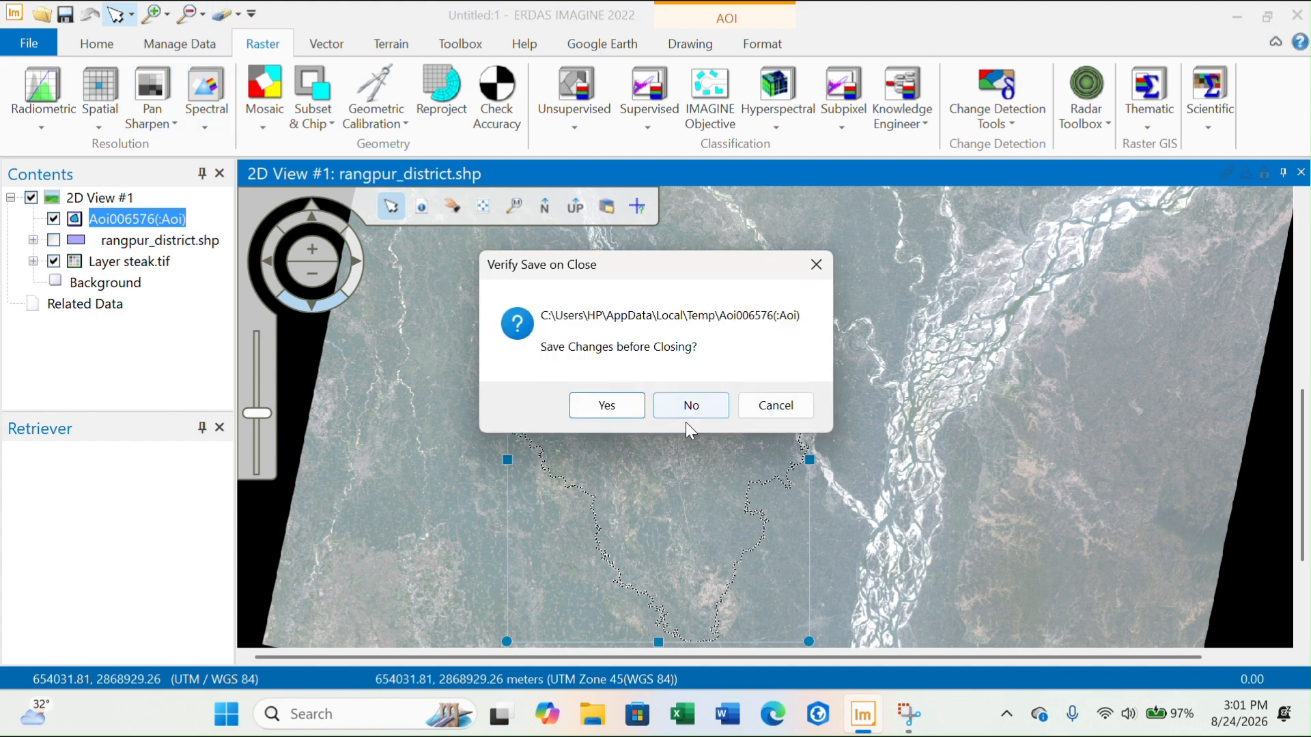
pyautogui.click(676, 405)
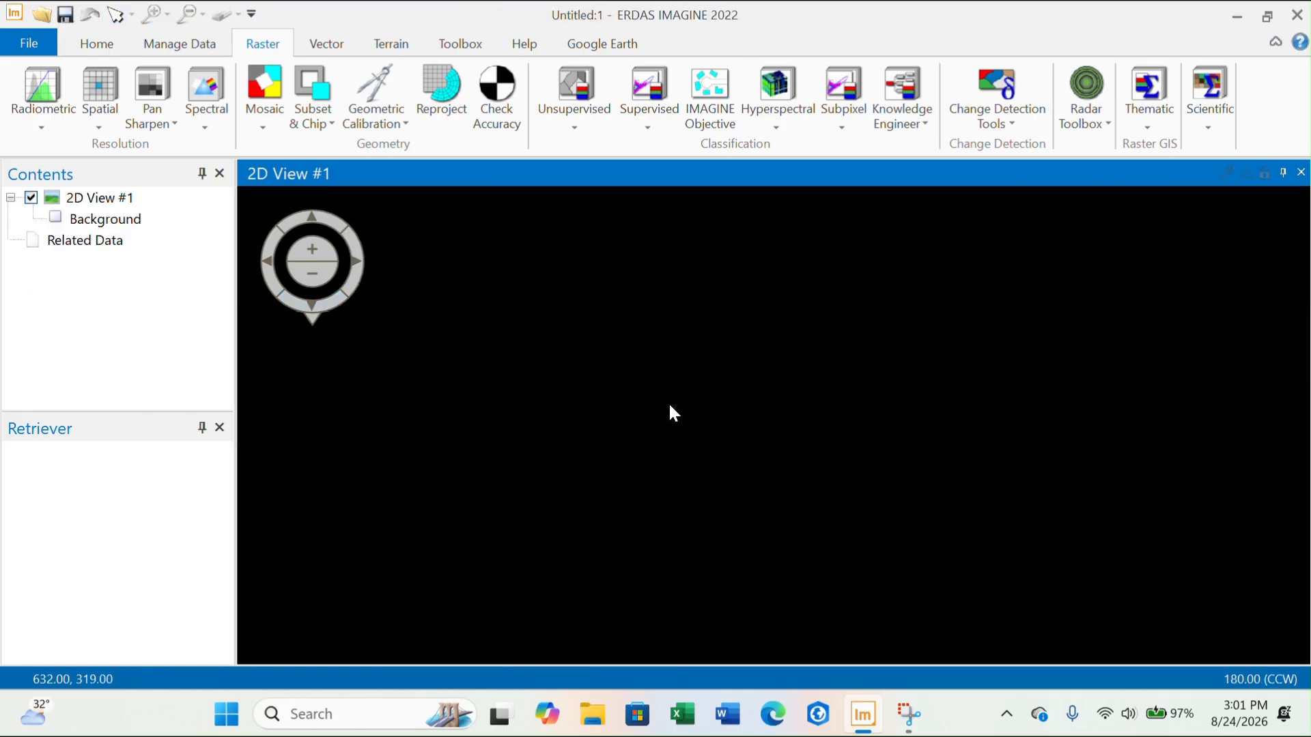
# Open the recent image rangpur_landsat.tif in the 2D view and fit it to the frame to check the clipped district
pyautogui.click(24, 43)
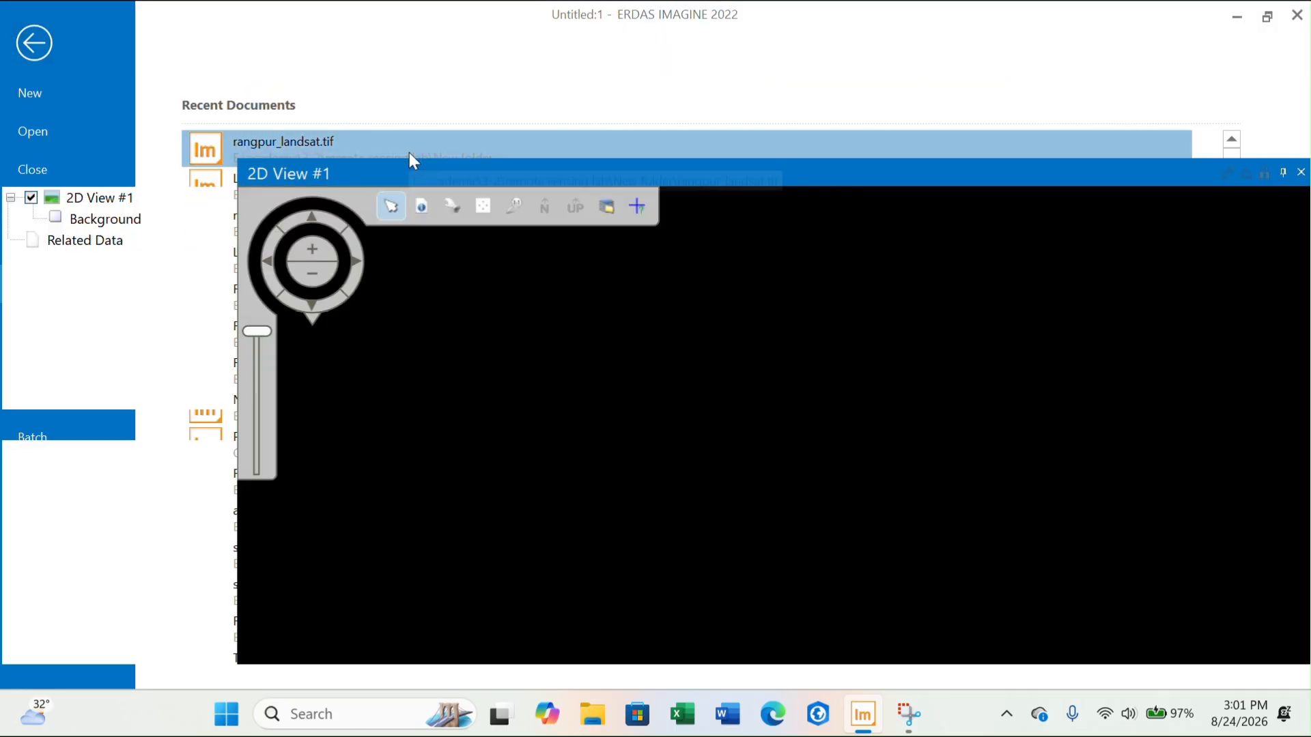
pyautogui.click(408, 153)
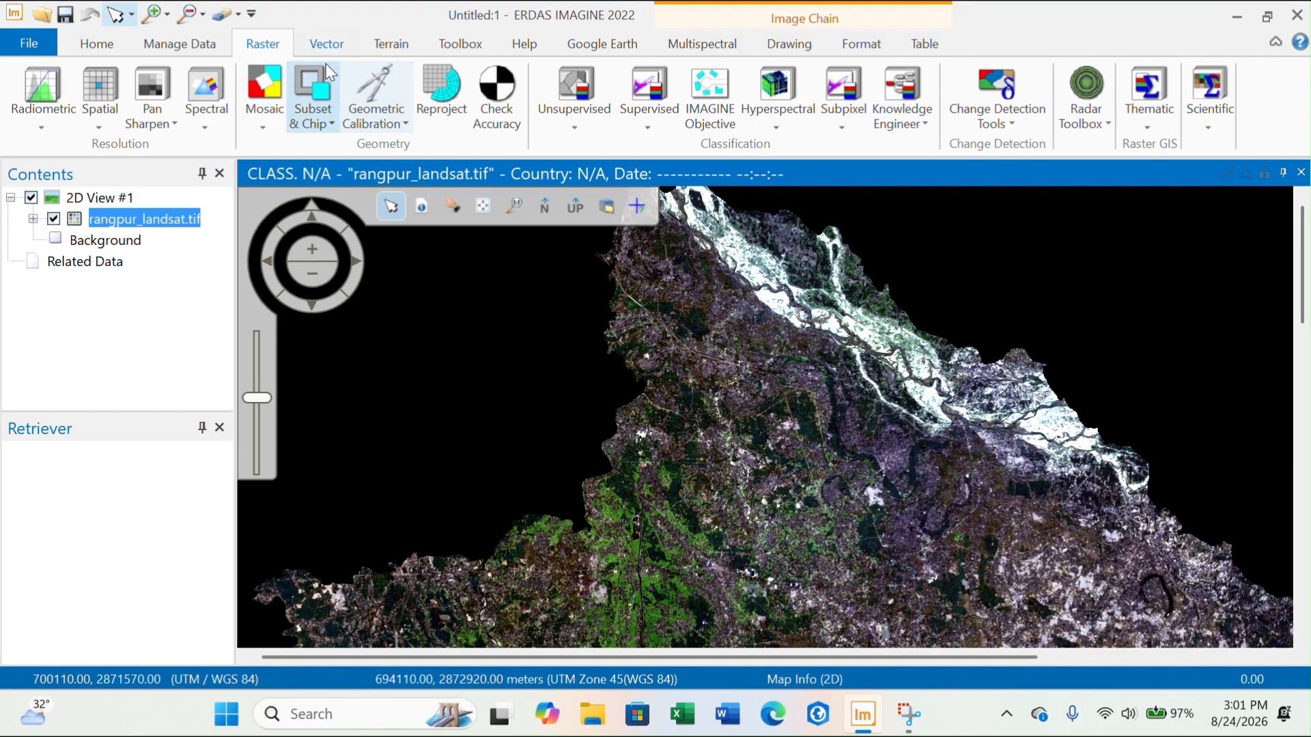
pyautogui.click(102, 43)
pyautogui.click(346, 110)
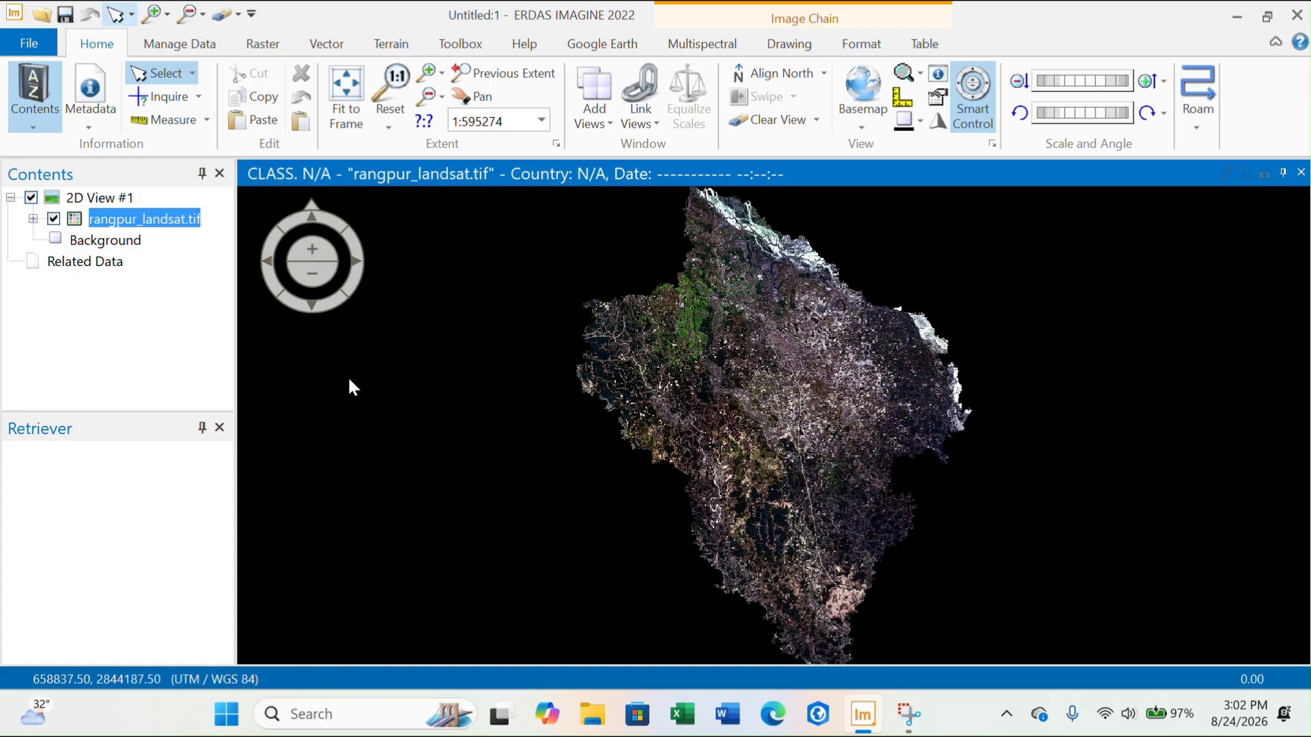
pyautogui.scroll(-1, 777, 370)
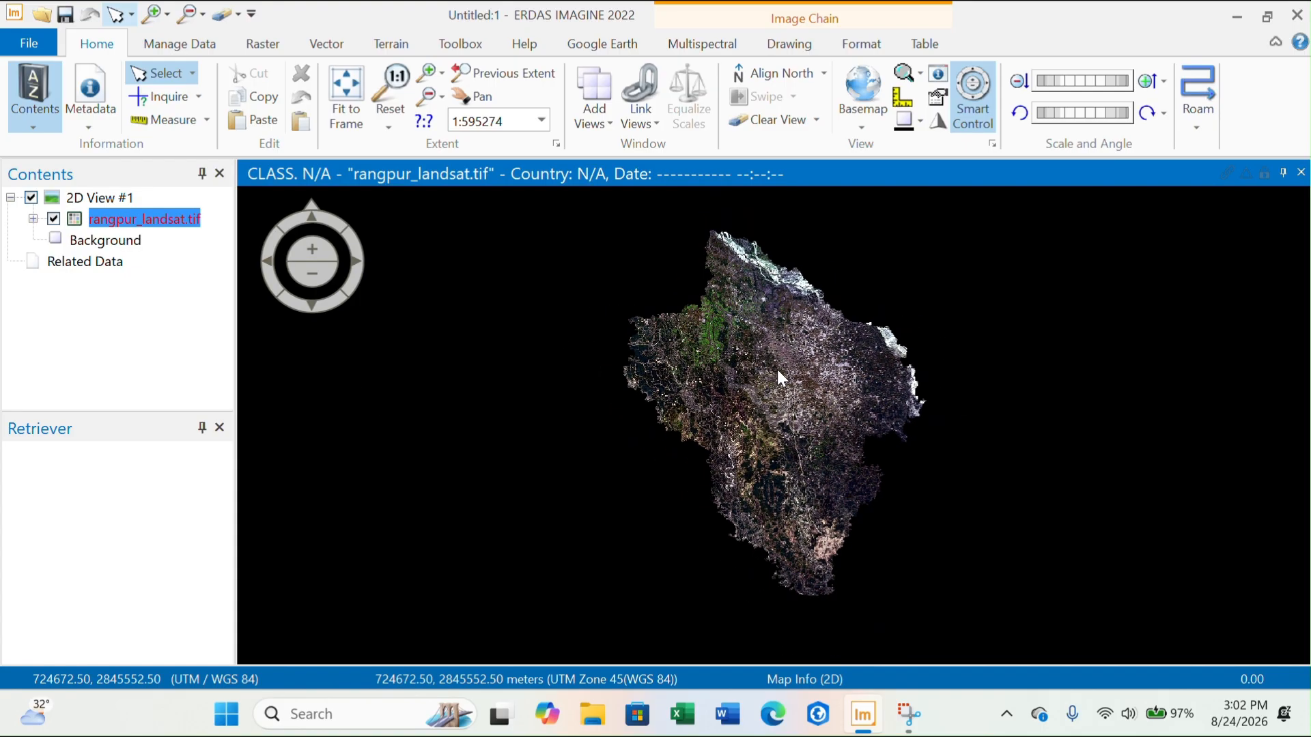
pyautogui.scroll(-1, 777, 370)
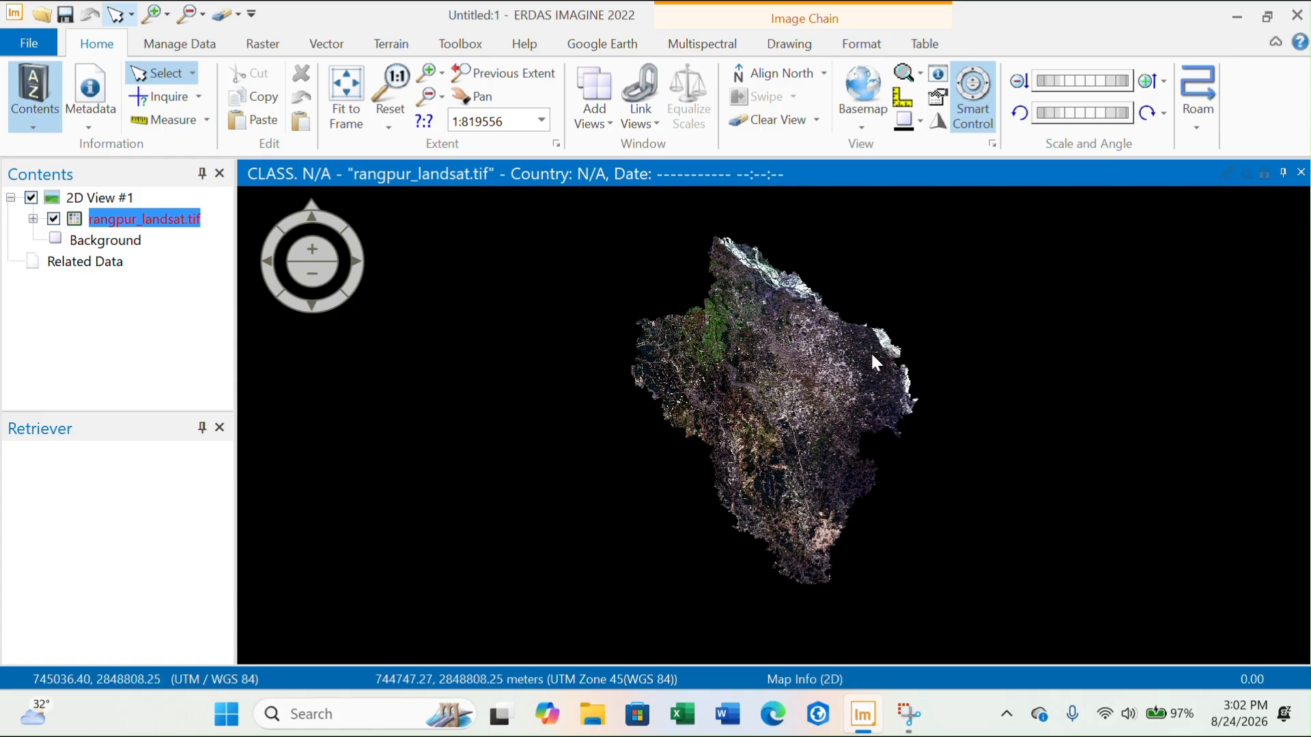
pyautogui.scroll(2, 871, 351)
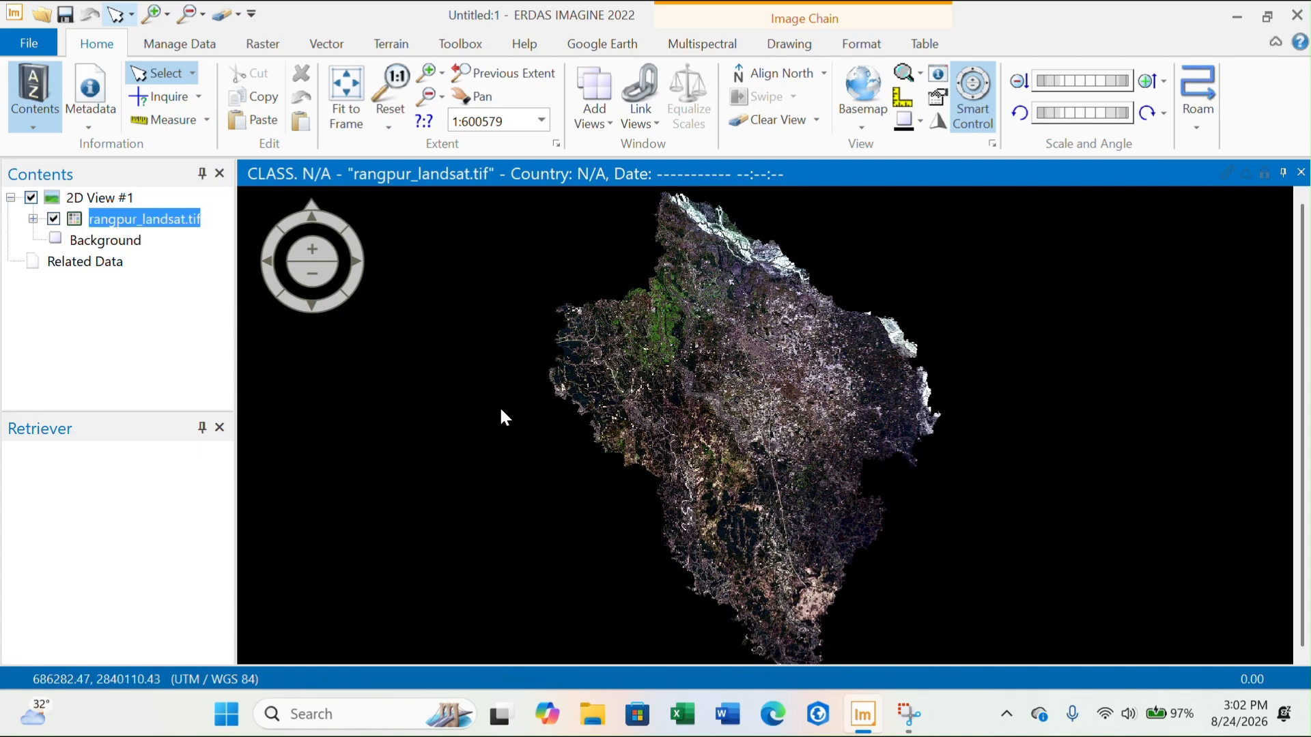
pyautogui.moveTo(403, 225)
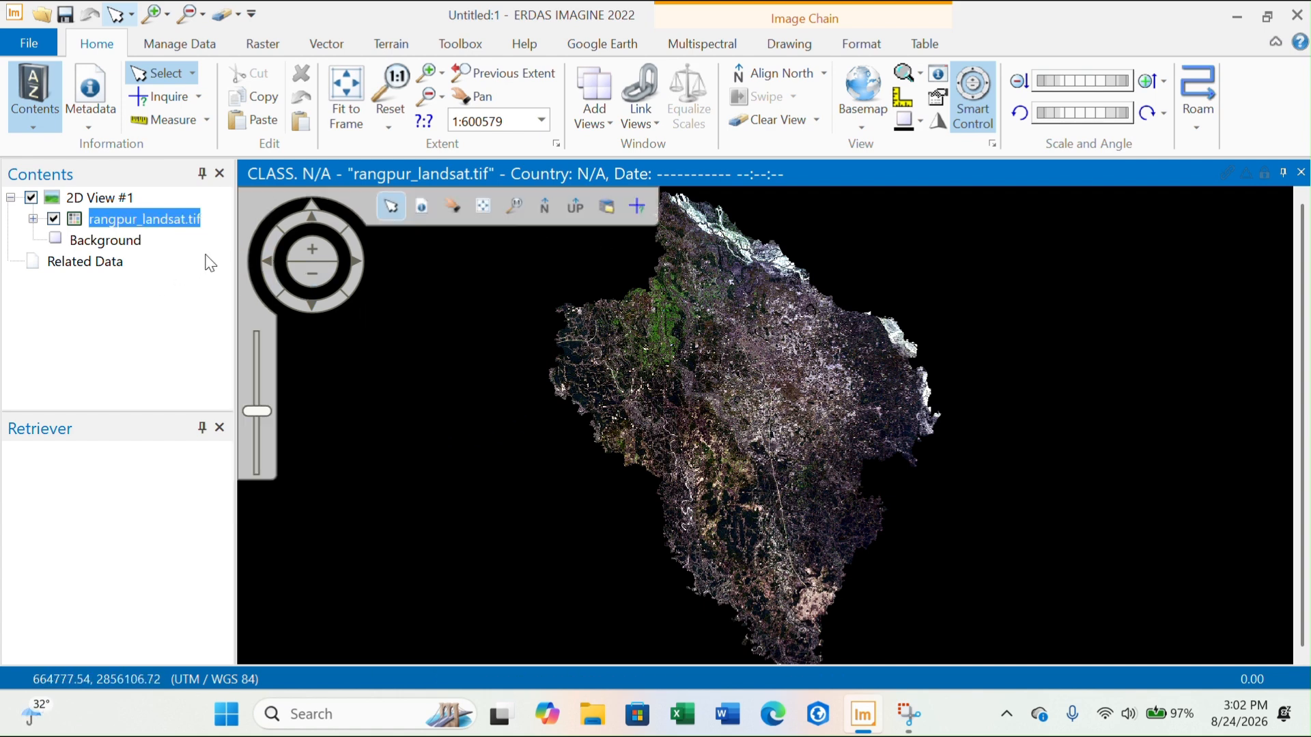
# Set up an NDVI calculation with the Indices tool for rangpur_landsat.tif, using Landsat 8 MS as the sensor
pyautogui.click(272, 45)
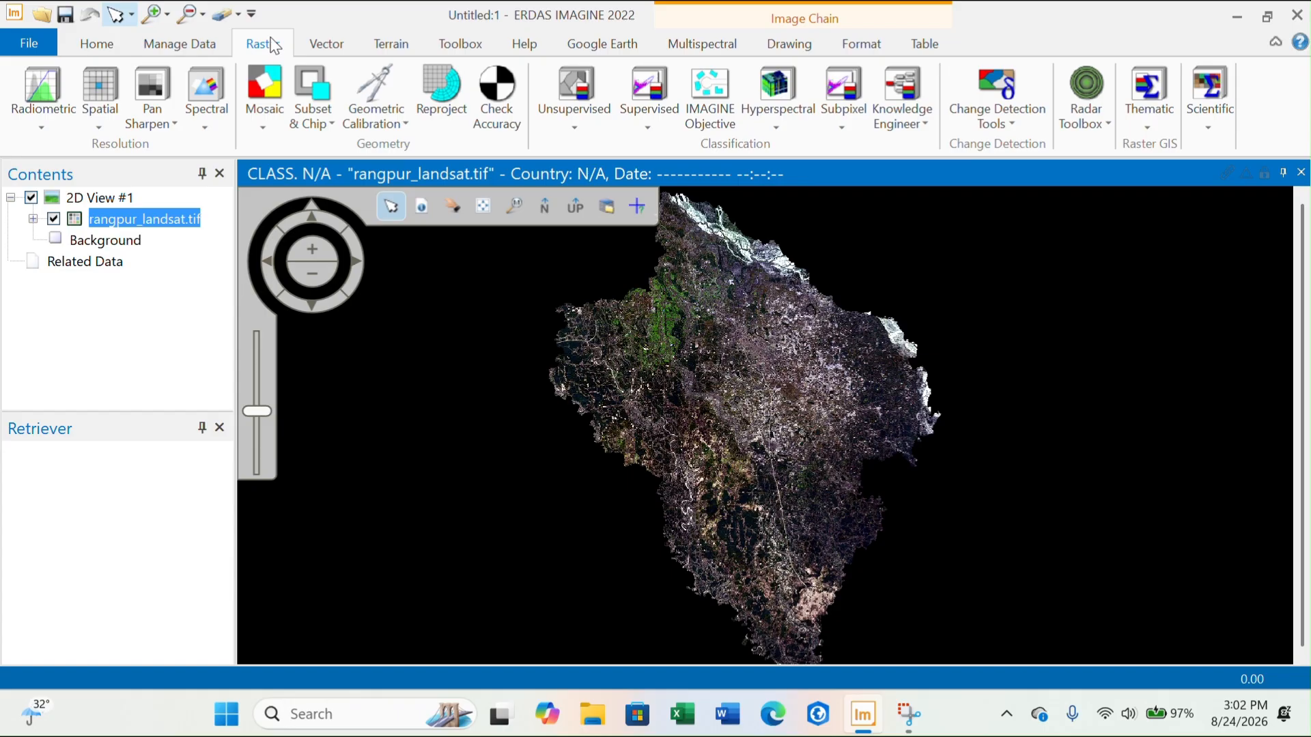
pyautogui.click(212, 127)
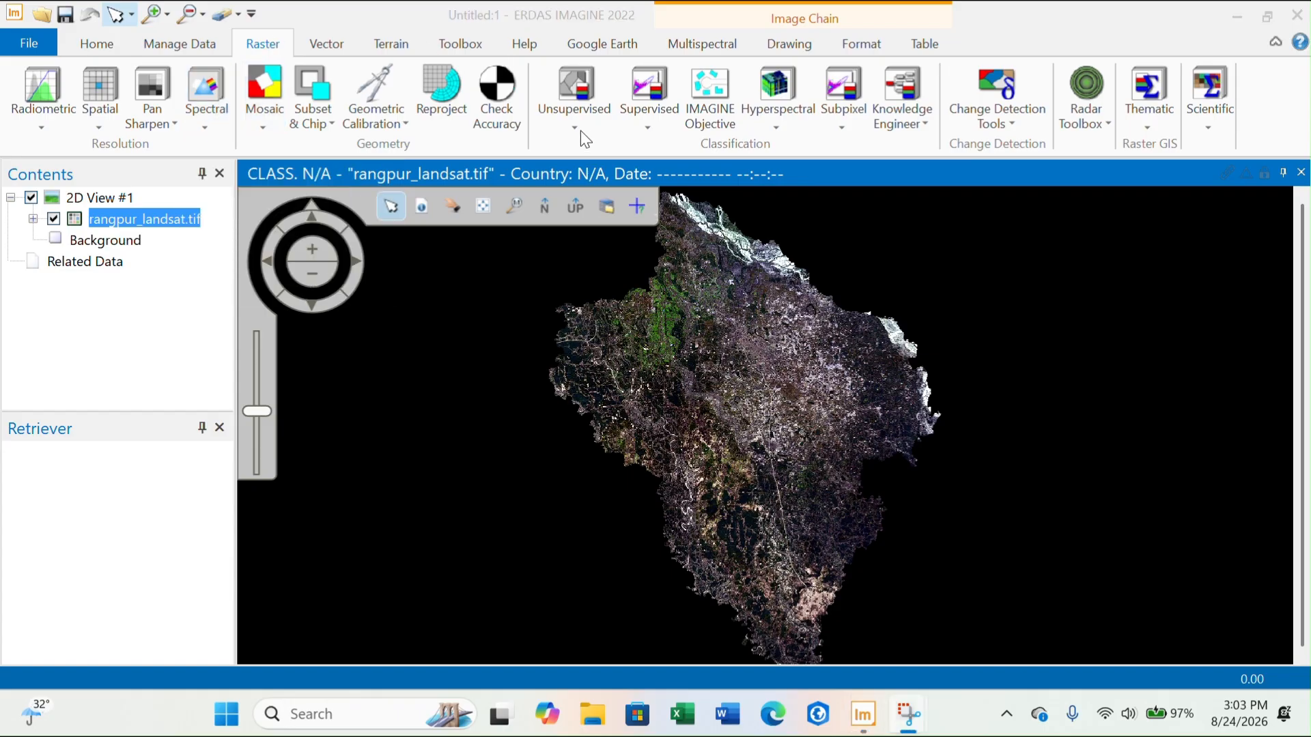
pyautogui.click(576, 127)
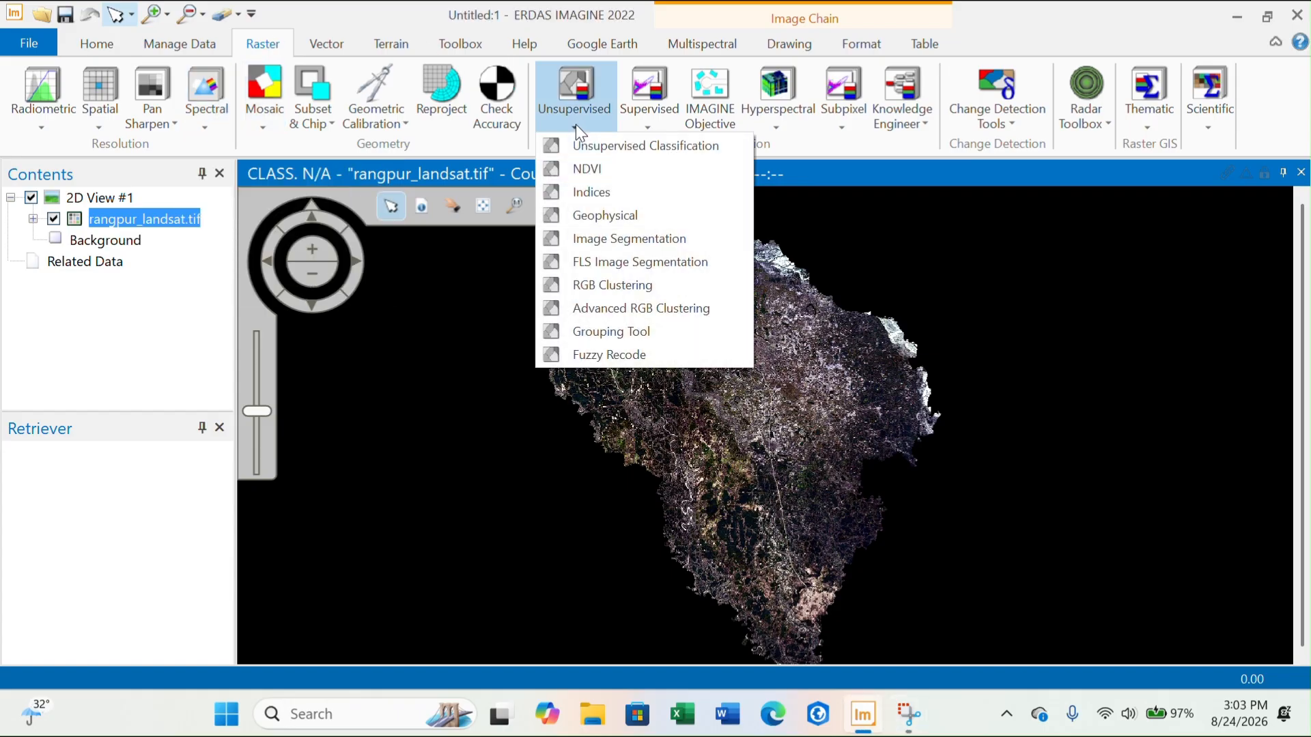
pyautogui.click(628, 192)
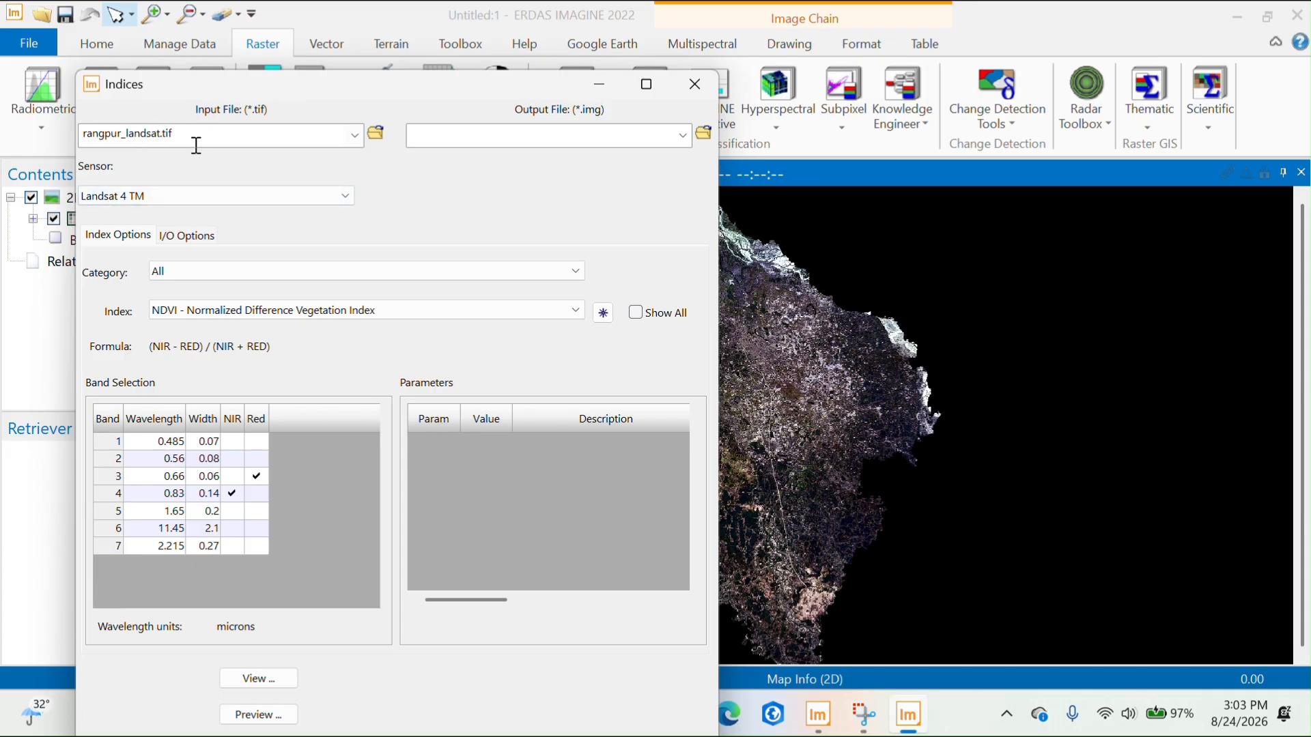
pyautogui.click(346, 198)
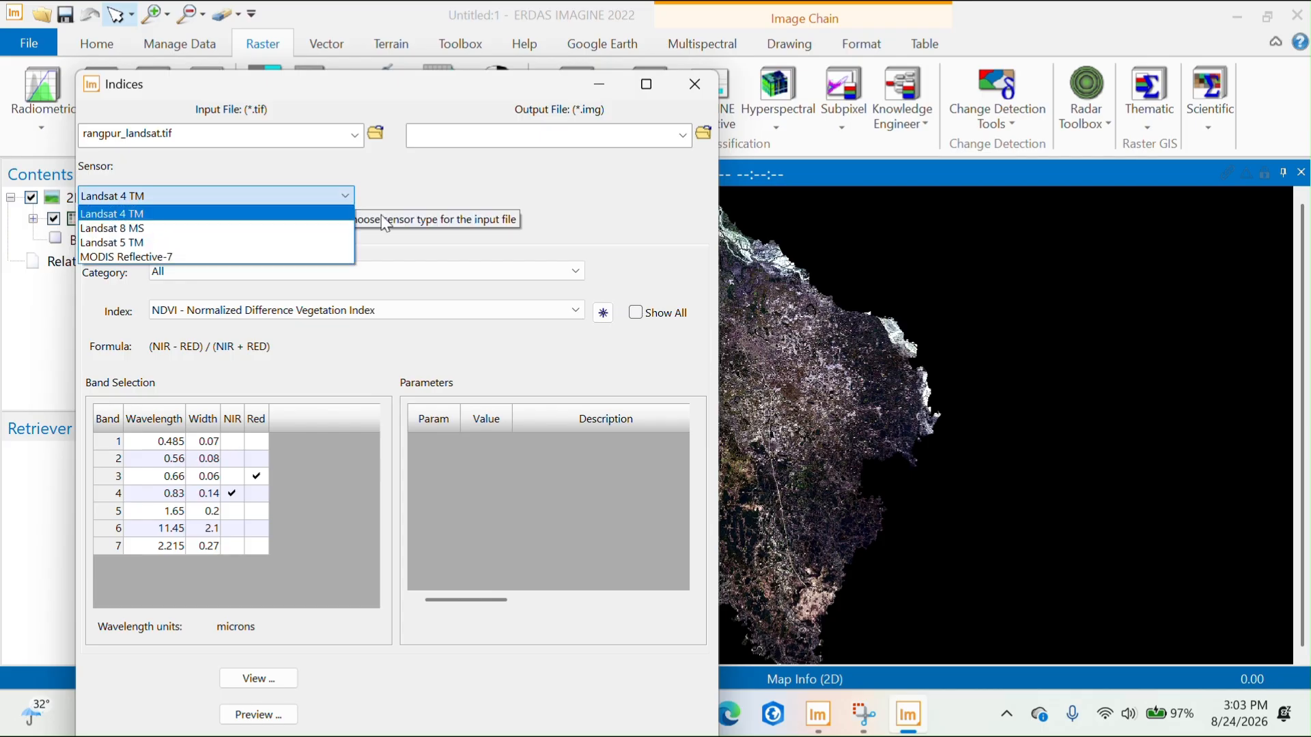
pyautogui.click(167, 228)
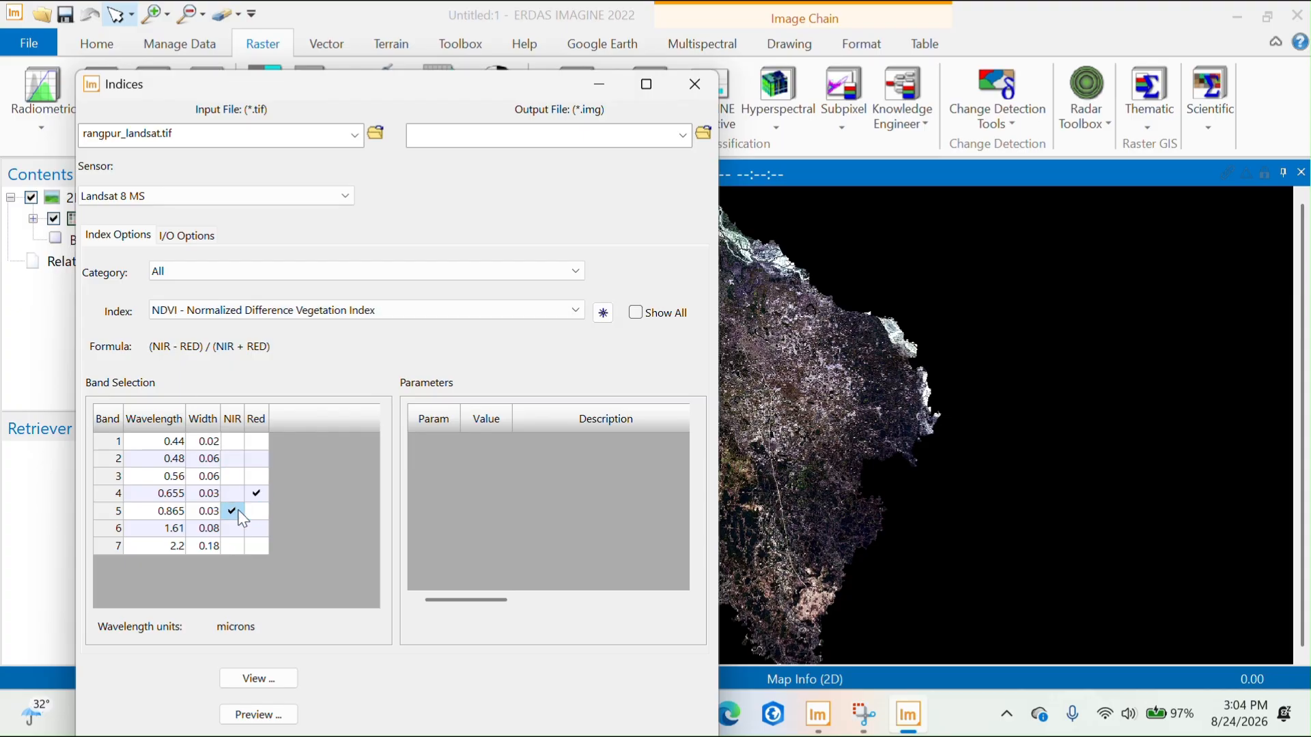
pyautogui.moveTo(377, 84); pyautogui.dragTo(482, 141)
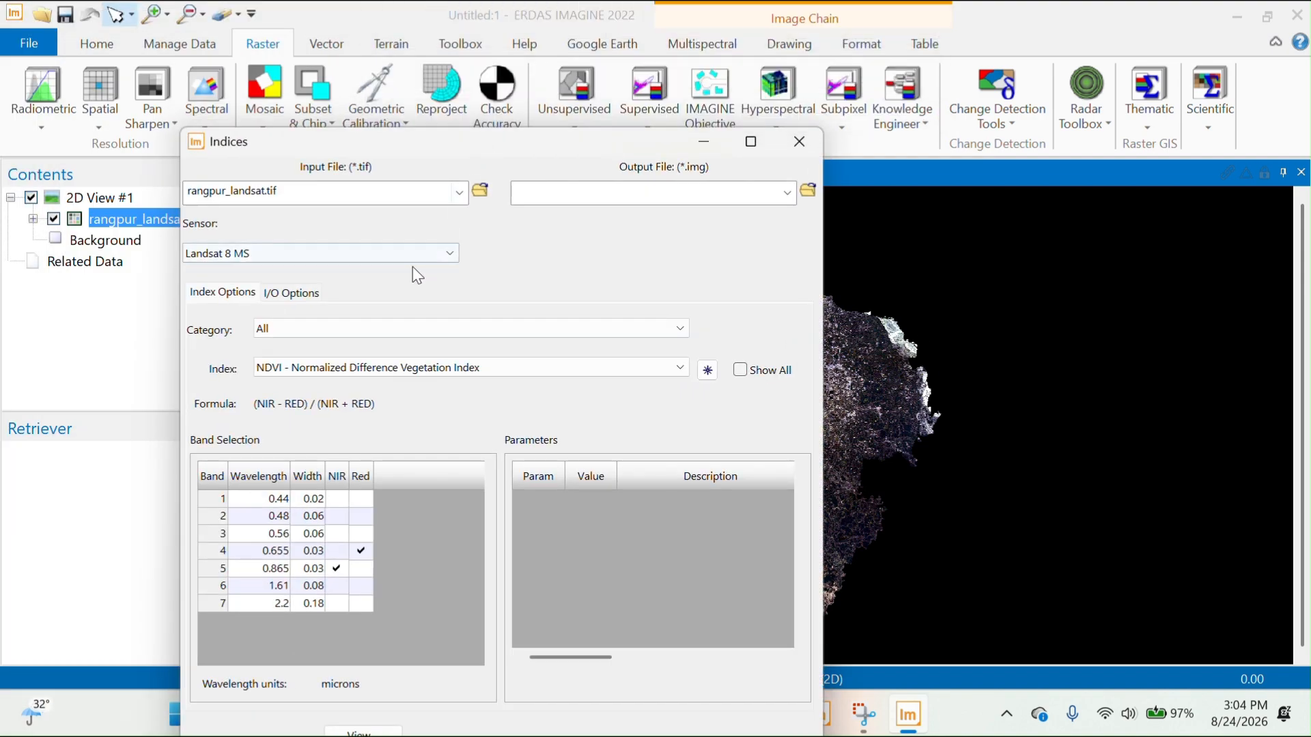
pyautogui.moveTo(300, 151); pyautogui.dragTo(241, 63)
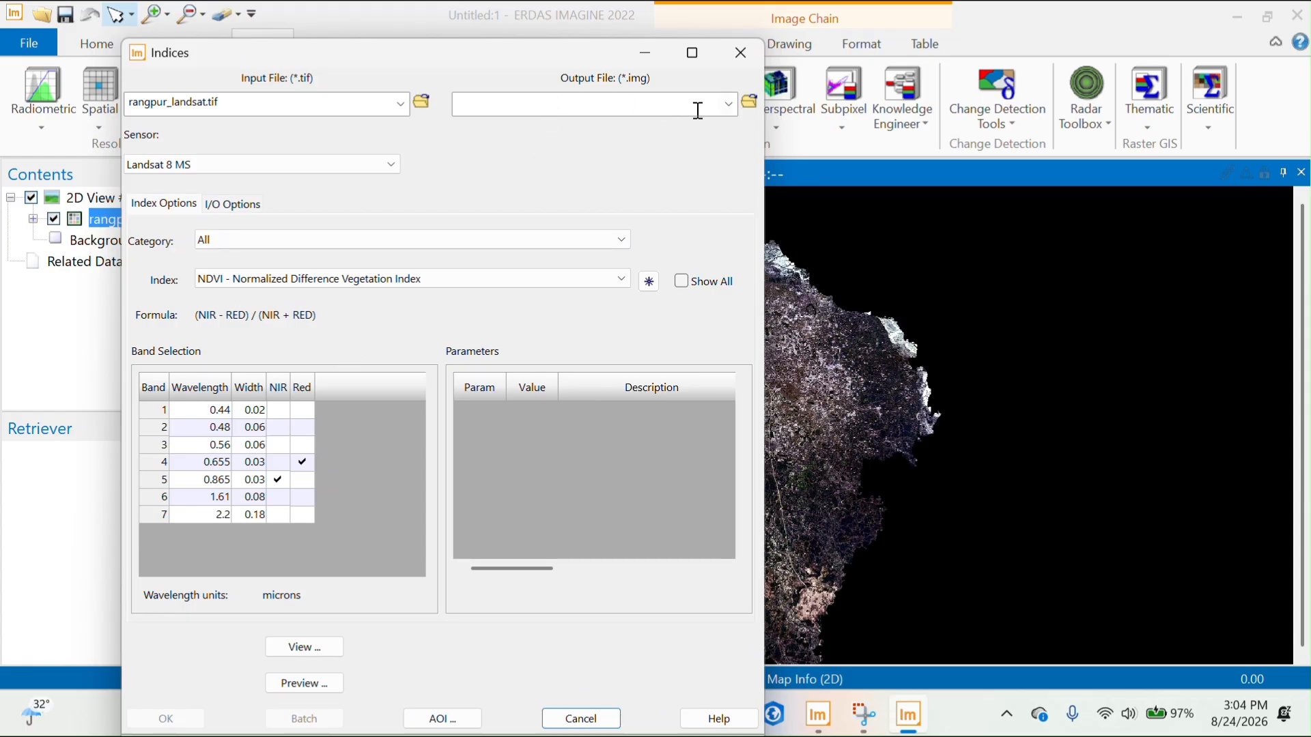
# Set the output file to ndvi as TIFF in New folder inside remote sensing lab, and run the NDVI calculation
pyautogui.click(749, 101)
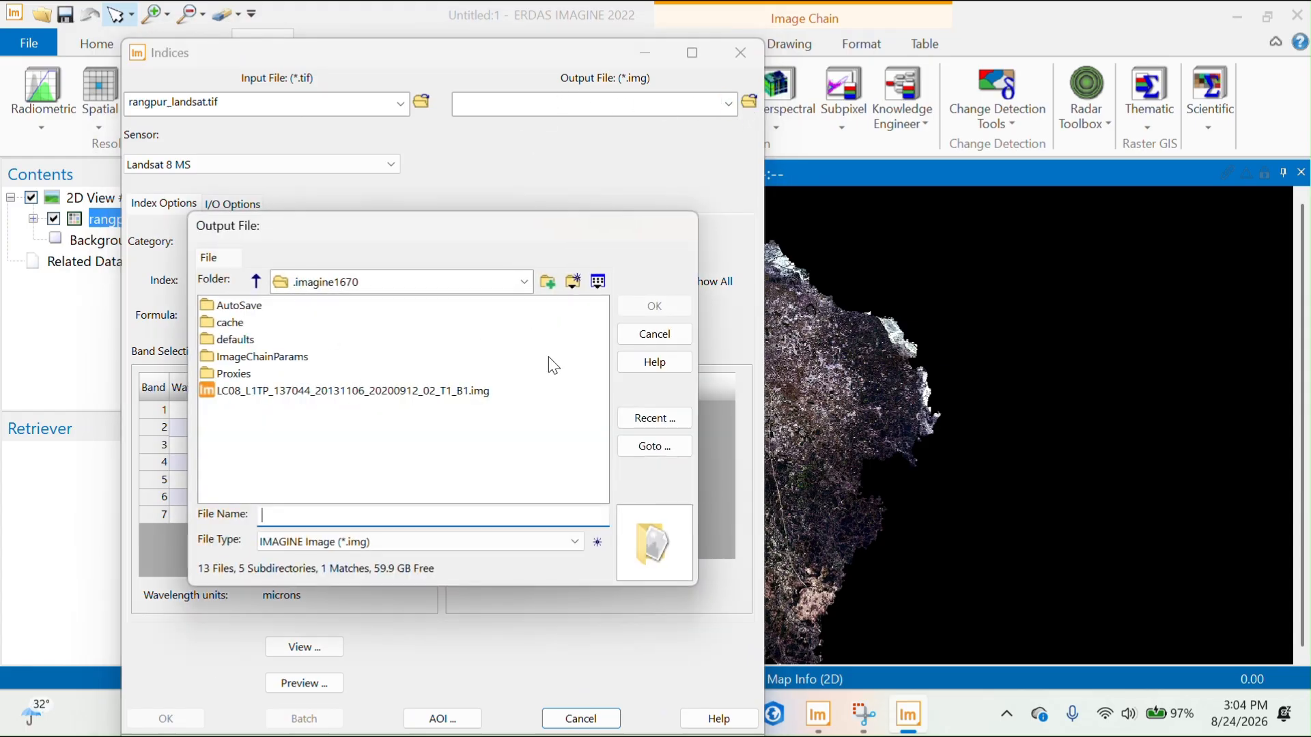
pyautogui.click(654, 418)
pyautogui.click(297, 507)
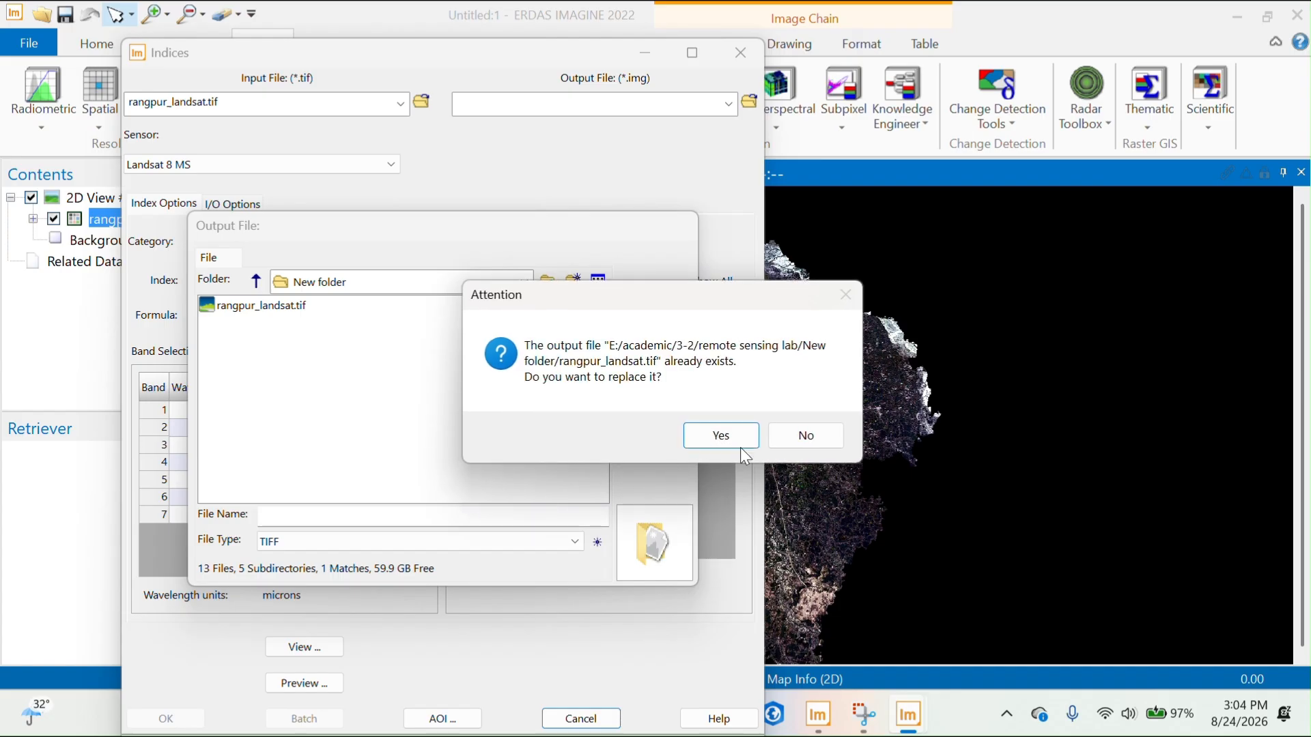
pyautogui.click(731, 437)
pyautogui.click(330, 513)
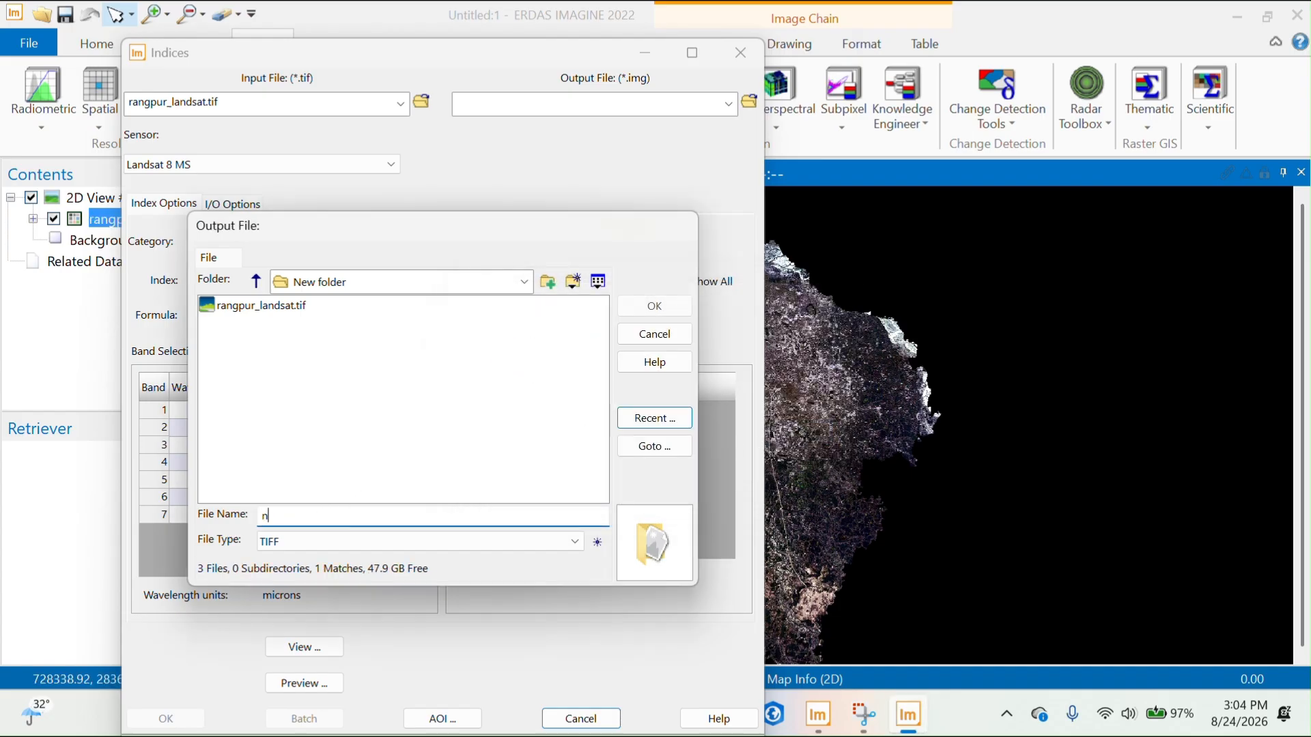
pyautogui.write('ndvi')
pyautogui.click(678, 305)
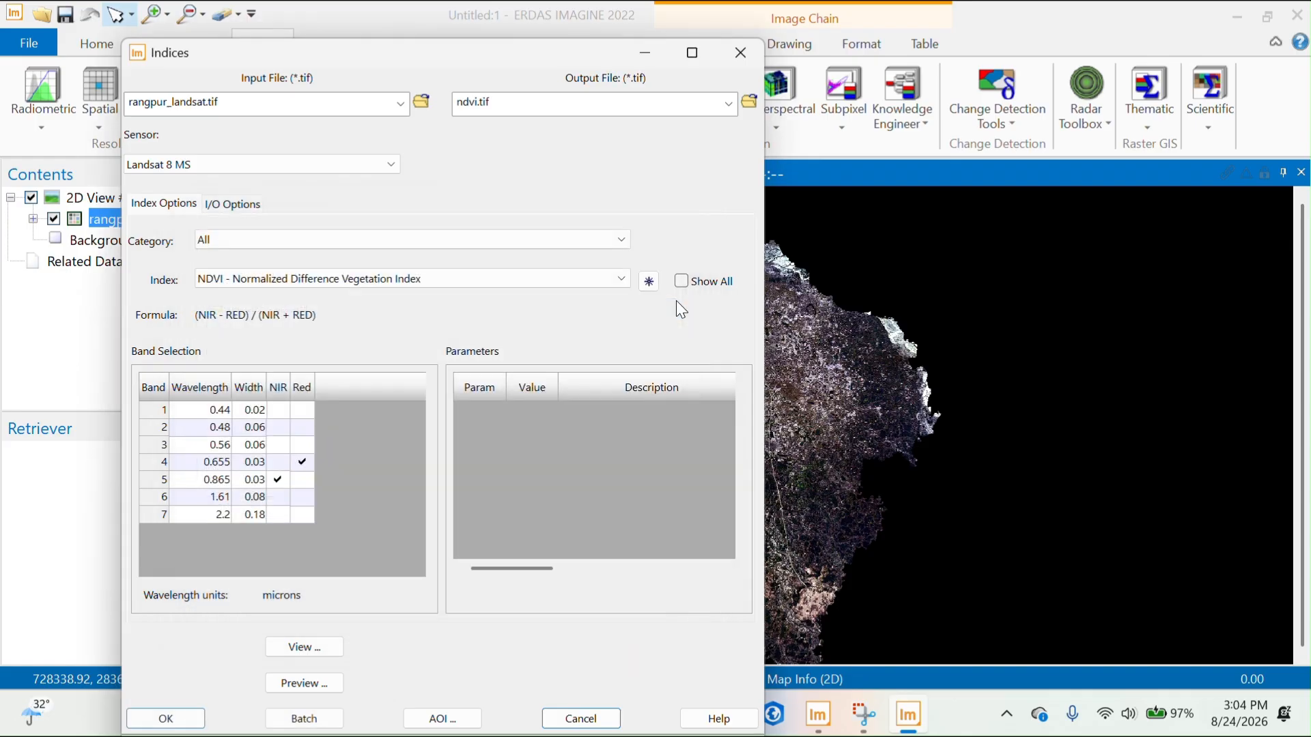
pyautogui.click(187, 721)
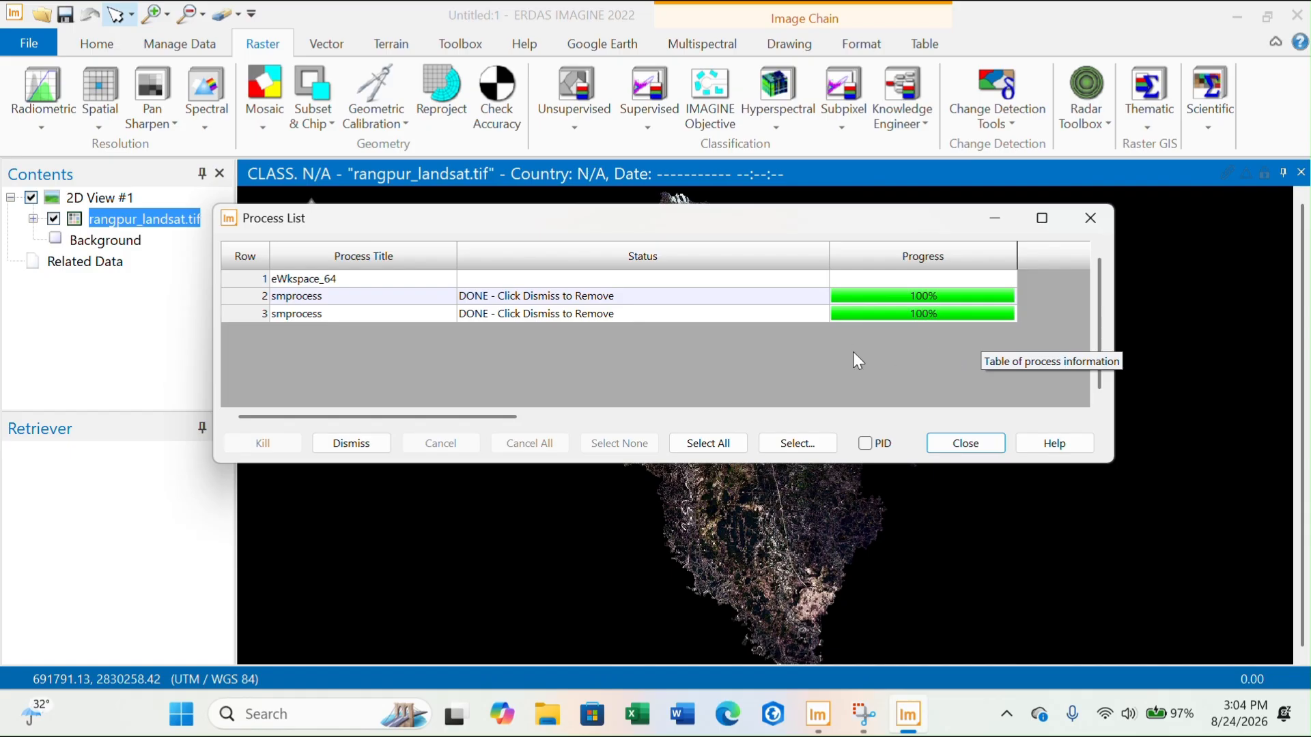
pyautogui.click(966, 443)
# Open the recent image ndvi.tif over rangpur_landsat.tif in the 2D view and inspect it
pyautogui.click(22, 44)
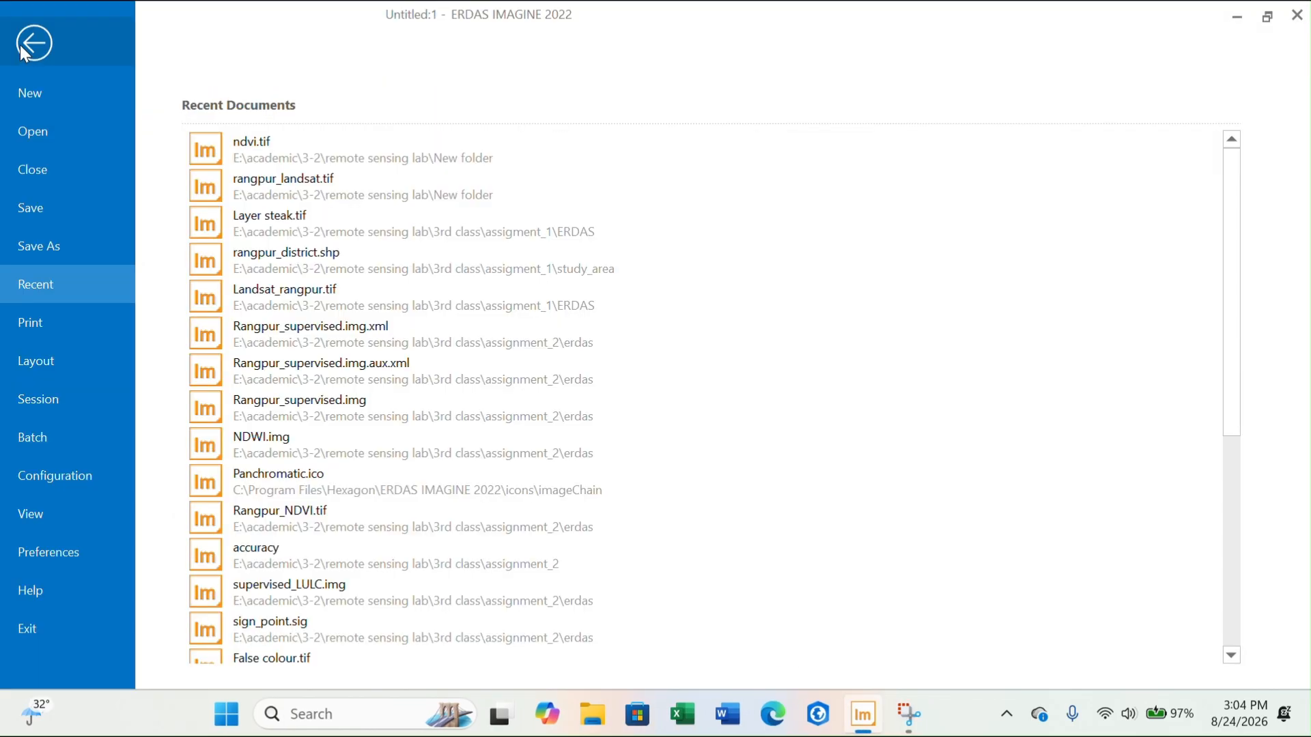
pyautogui.click(369, 146)
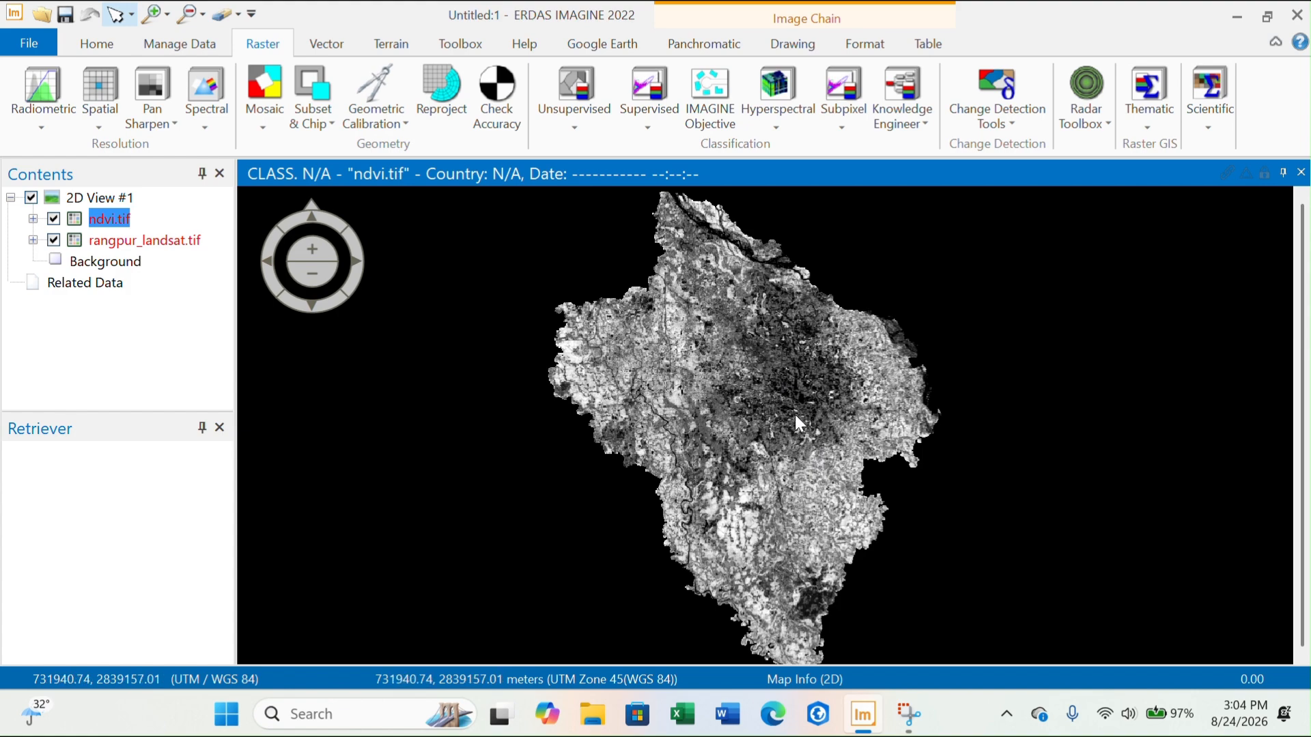
pyautogui.scroll(-1, 662, 320)
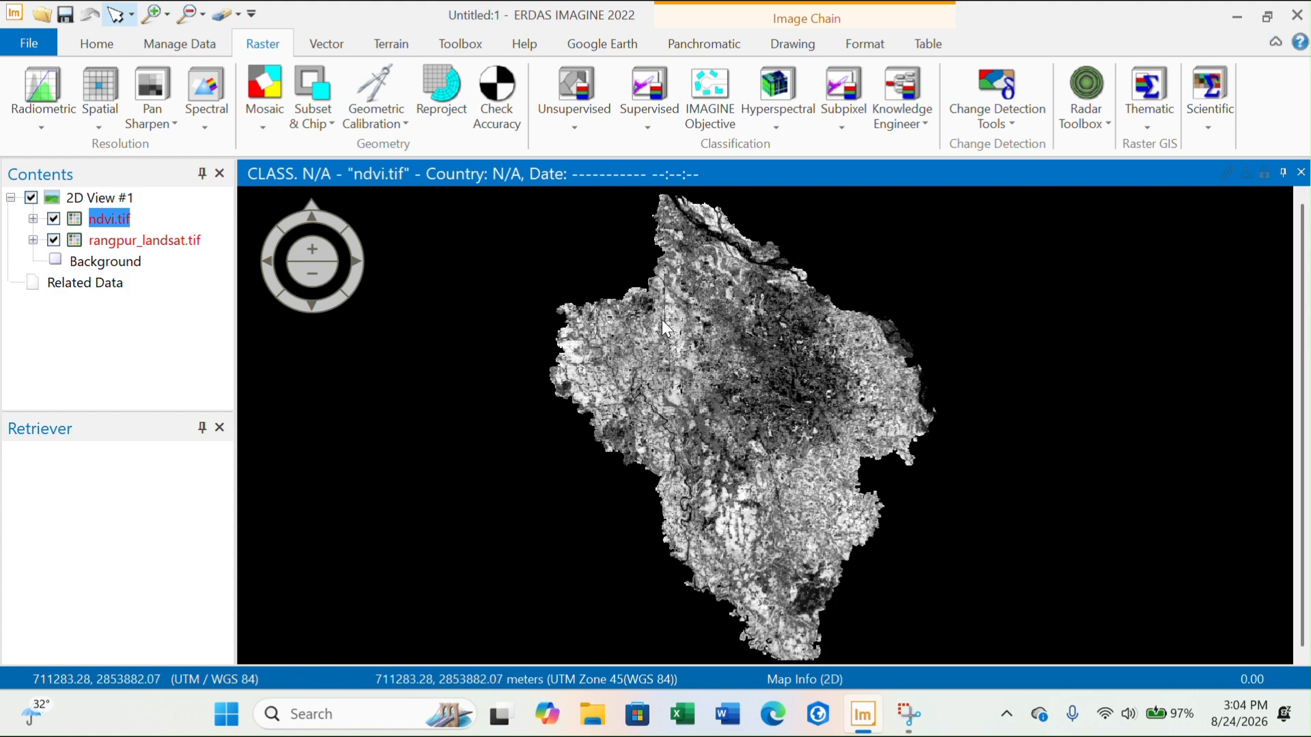
pyautogui.scroll(-1, 661, 320)
pyautogui.scroll(1, 751, 342)
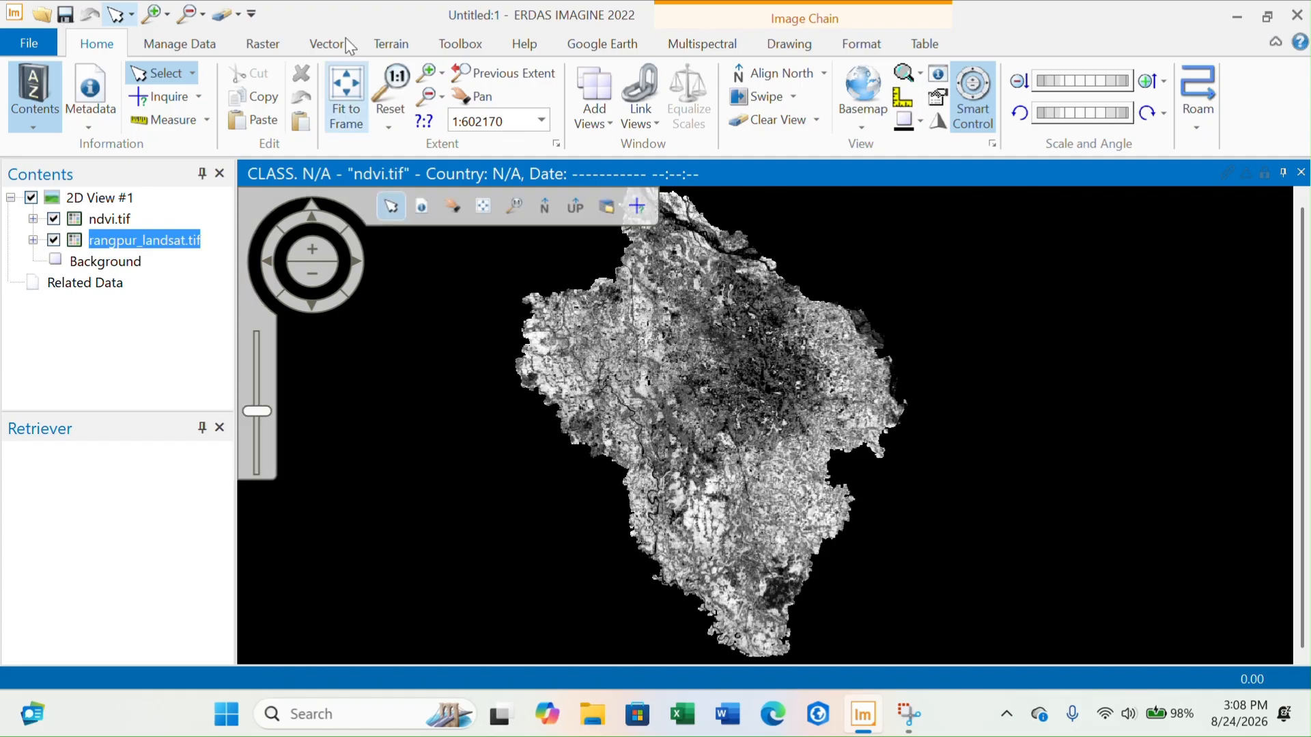
# Examine which indices the Indices tool offers for rangpur_landsat.tif with the Landsat 8 MS sensor, and close it without computing anything
pyautogui.click(258, 44)
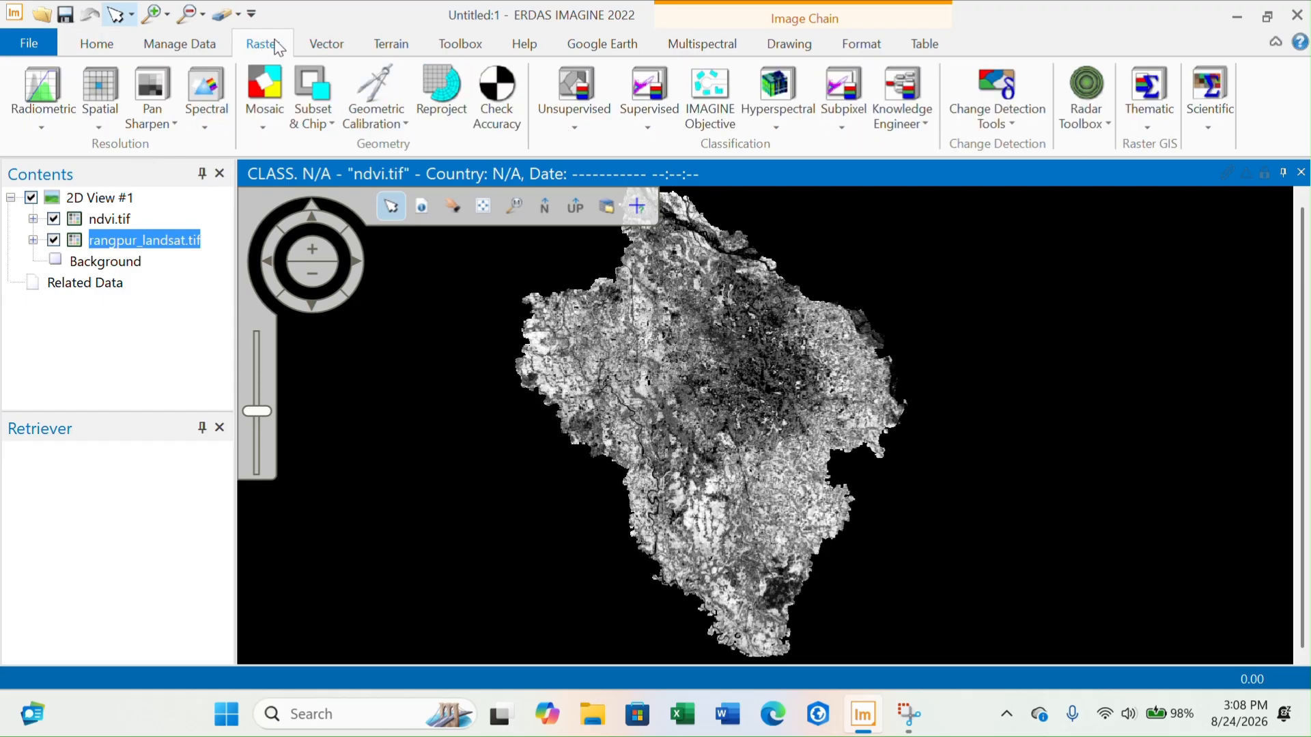
pyautogui.click(581, 130)
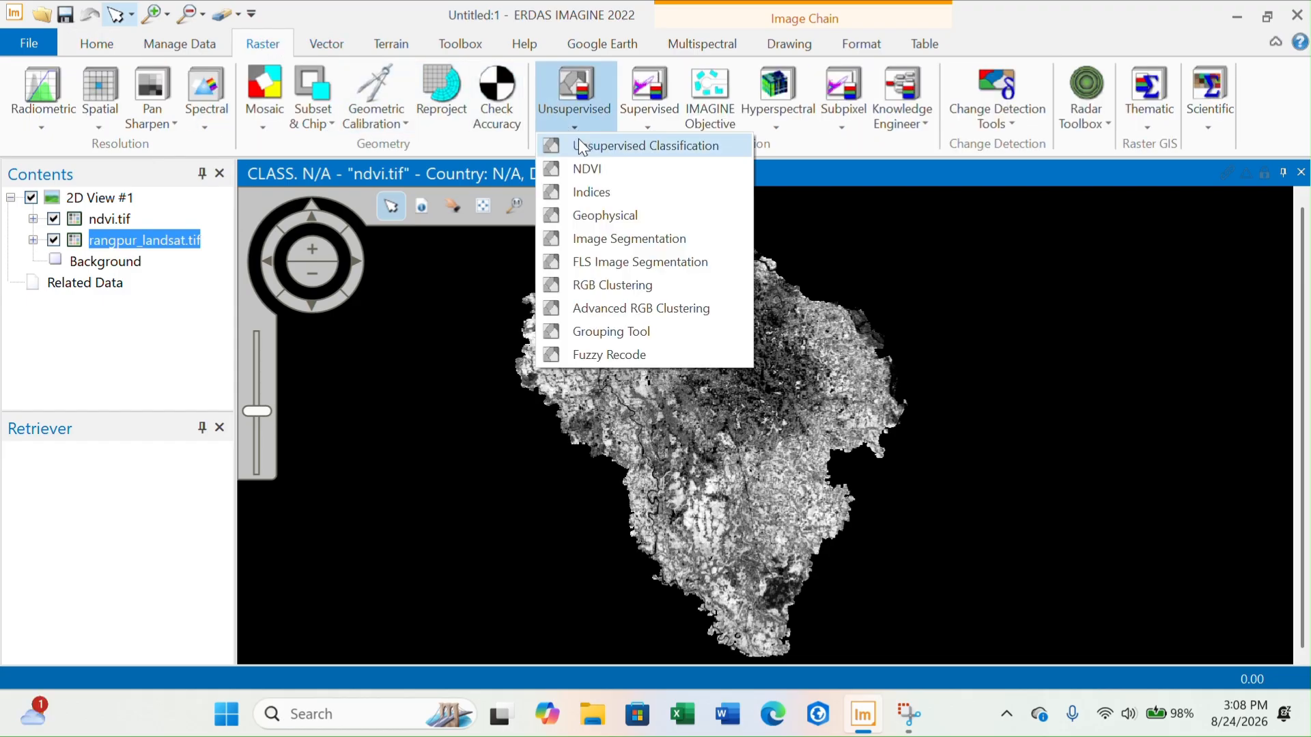
pyautogui.click(628, 193)
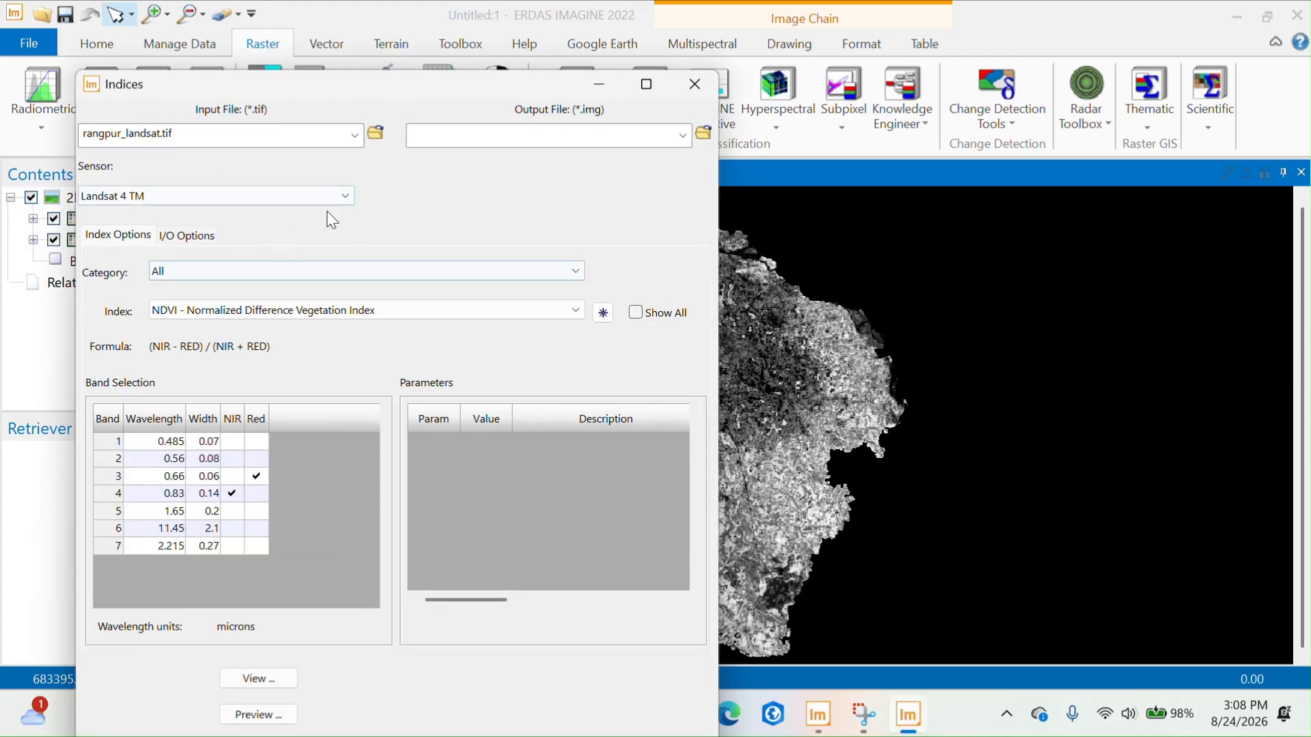
pyautogui.click(350, 198)
pyautogui.click(320, 226)
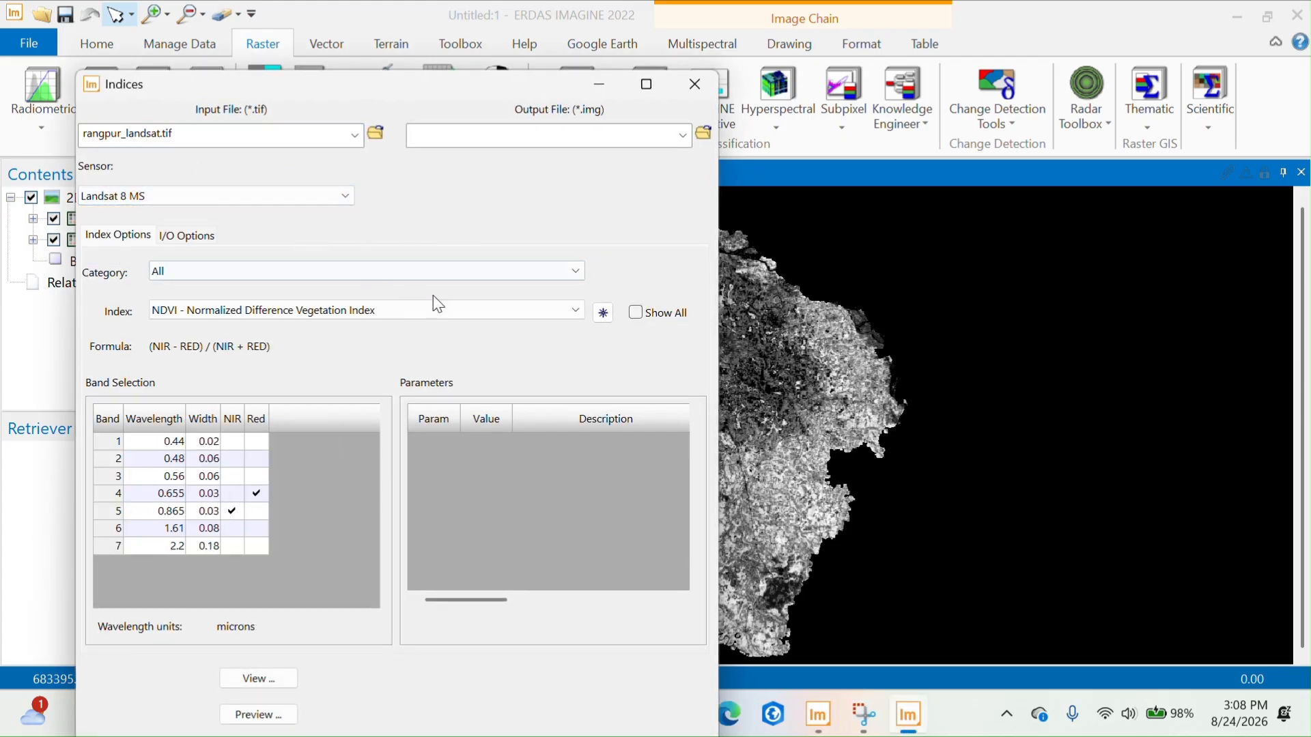
pyautogui.click(577, 310)
pyautogui.scroll(2, 454, 295)
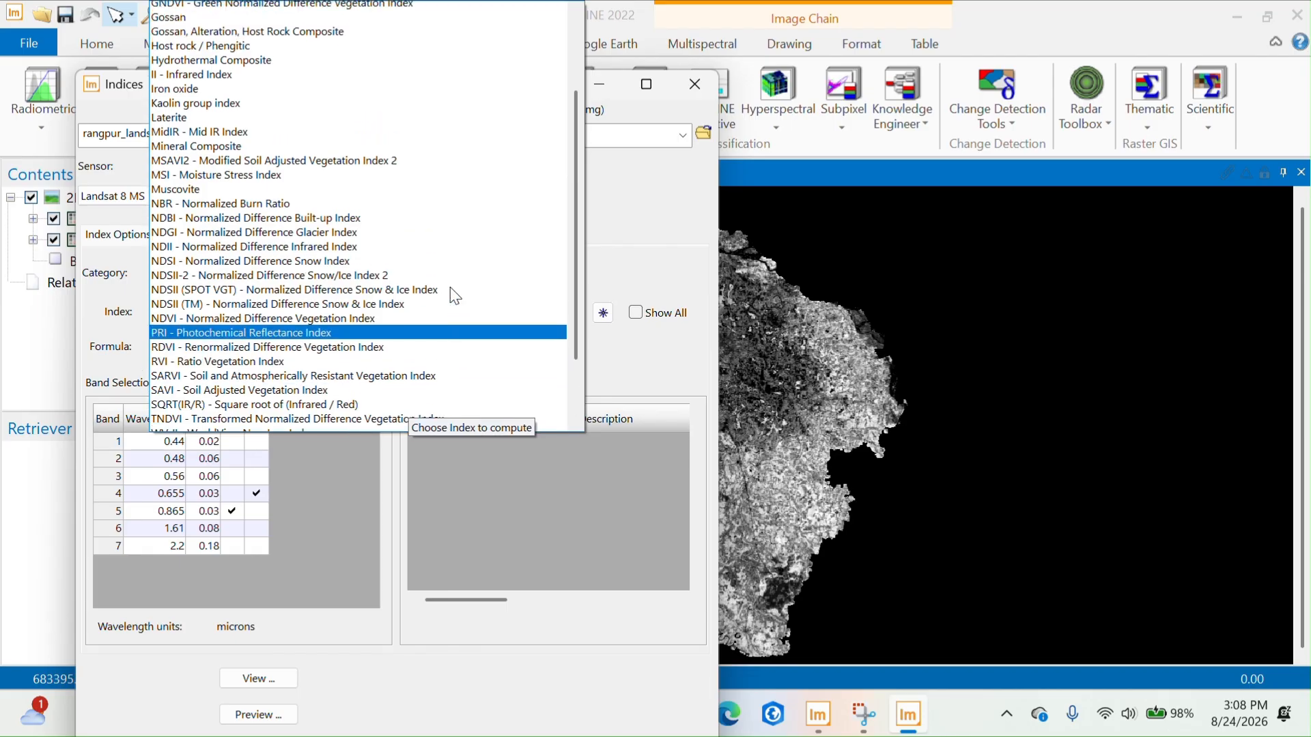
pyautogui.scroll(3, 455, 295)
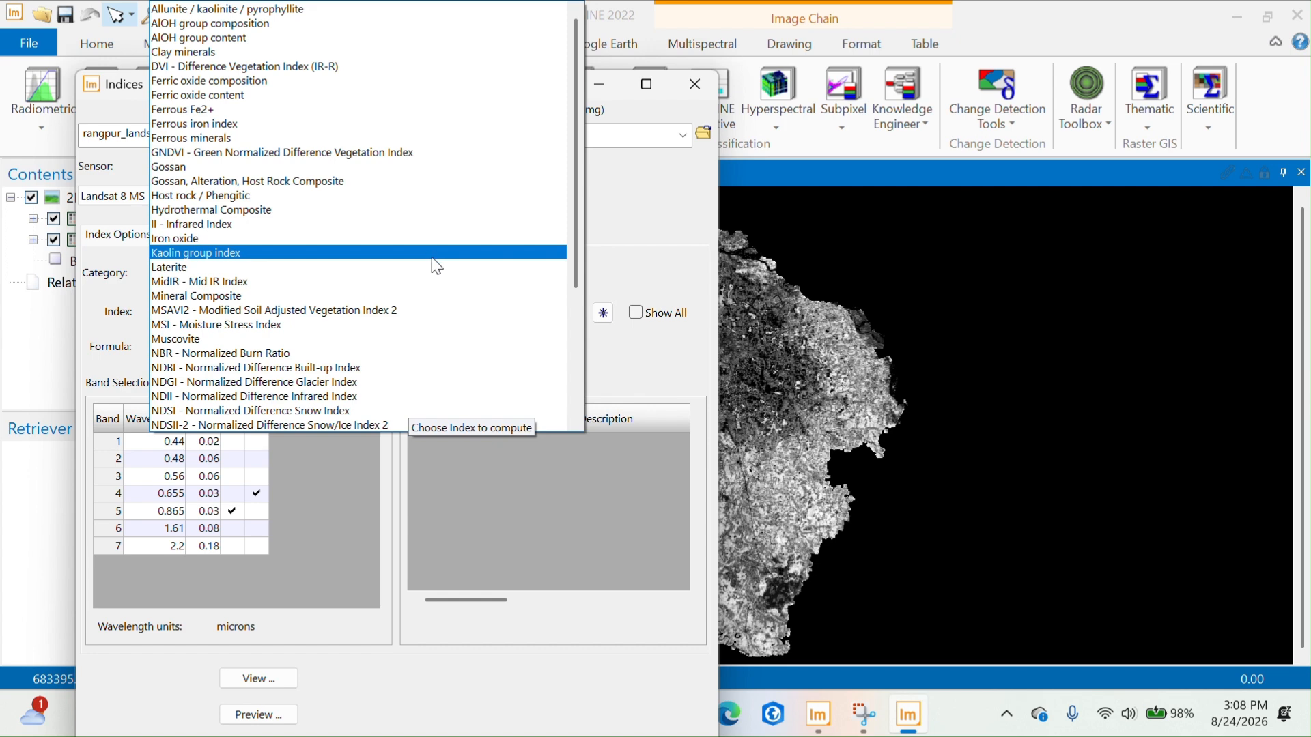
pyautogui.click(636, 211)
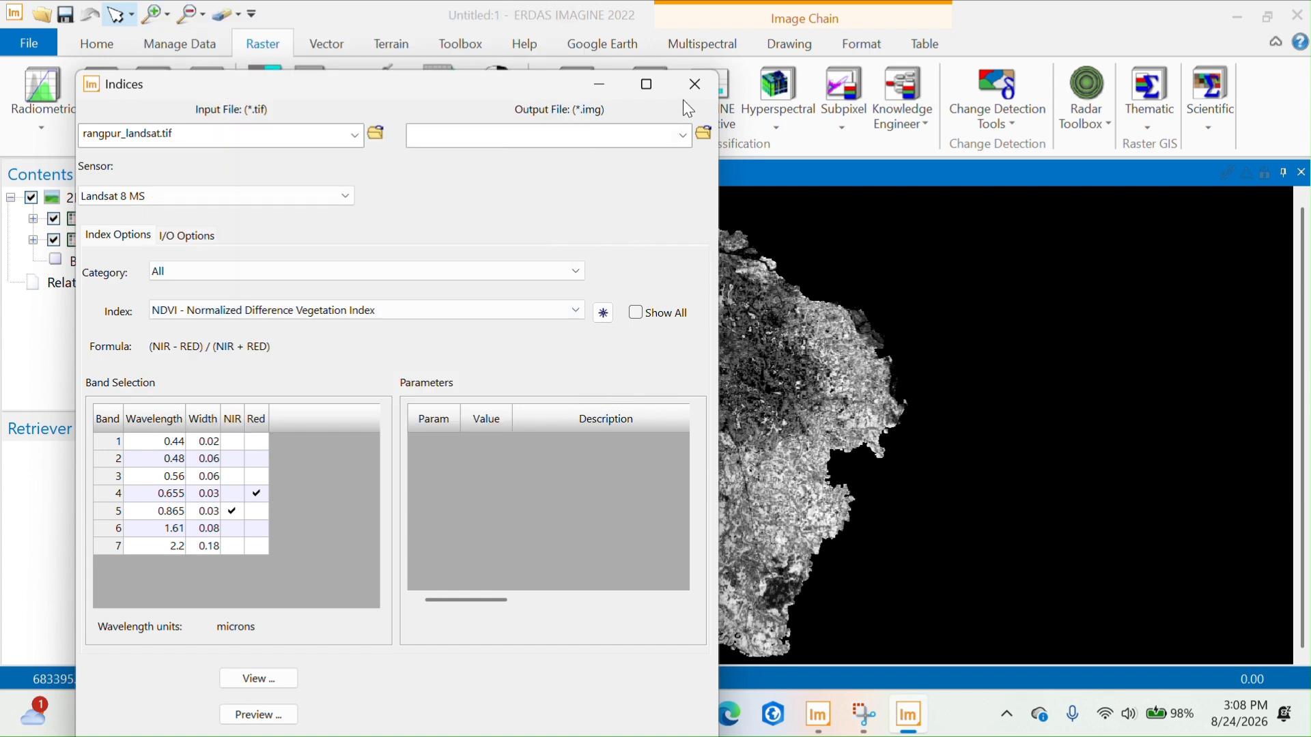
pyautogui.click(693, 86)
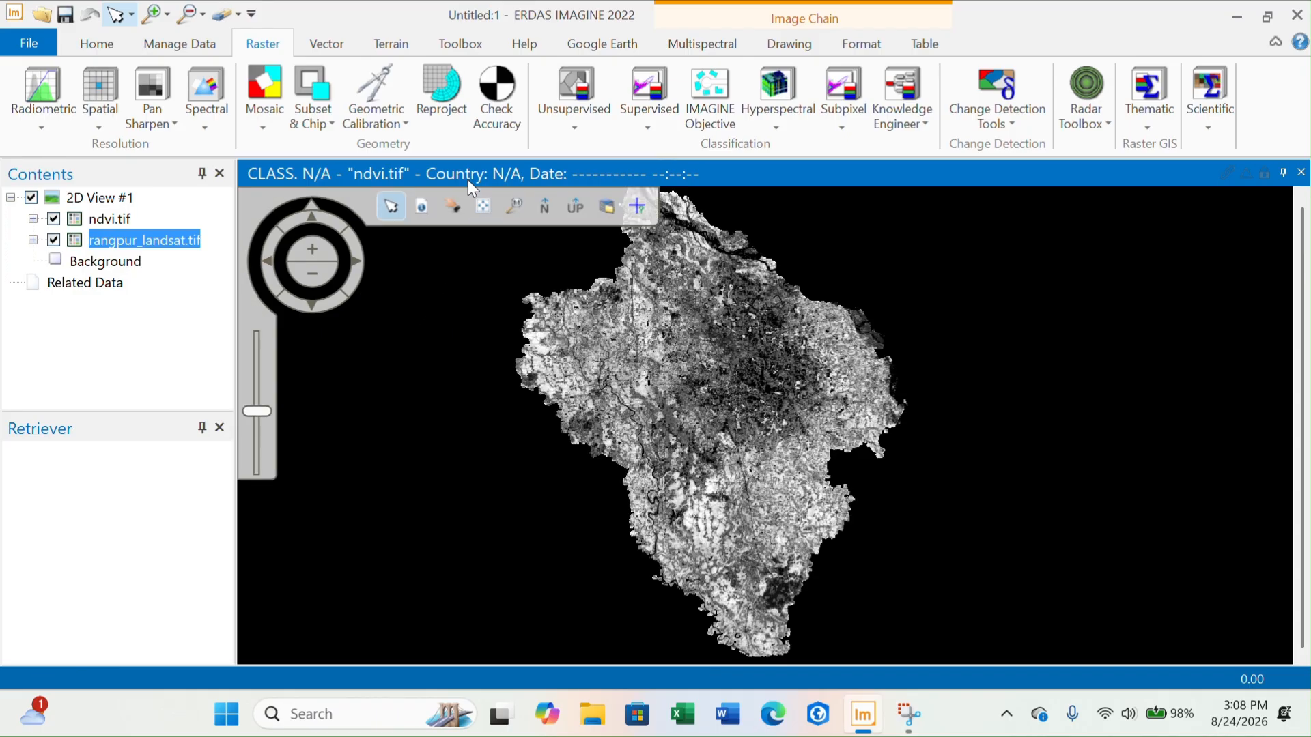
# Start a new graphical model in Model Maker and place an input raster object near the top of the canvas
pyautogui.click(471, 41)
pyautogui.click(125, 121)
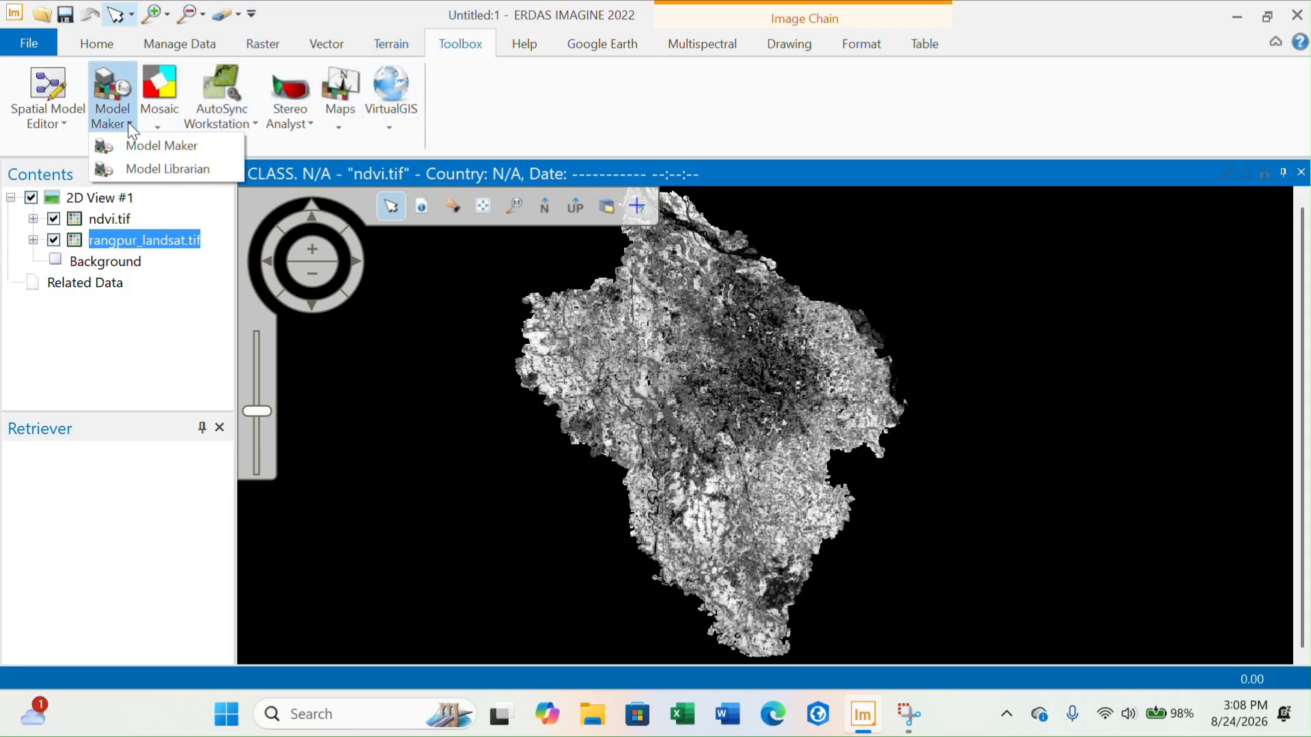
pyautogui.click(151, 141)
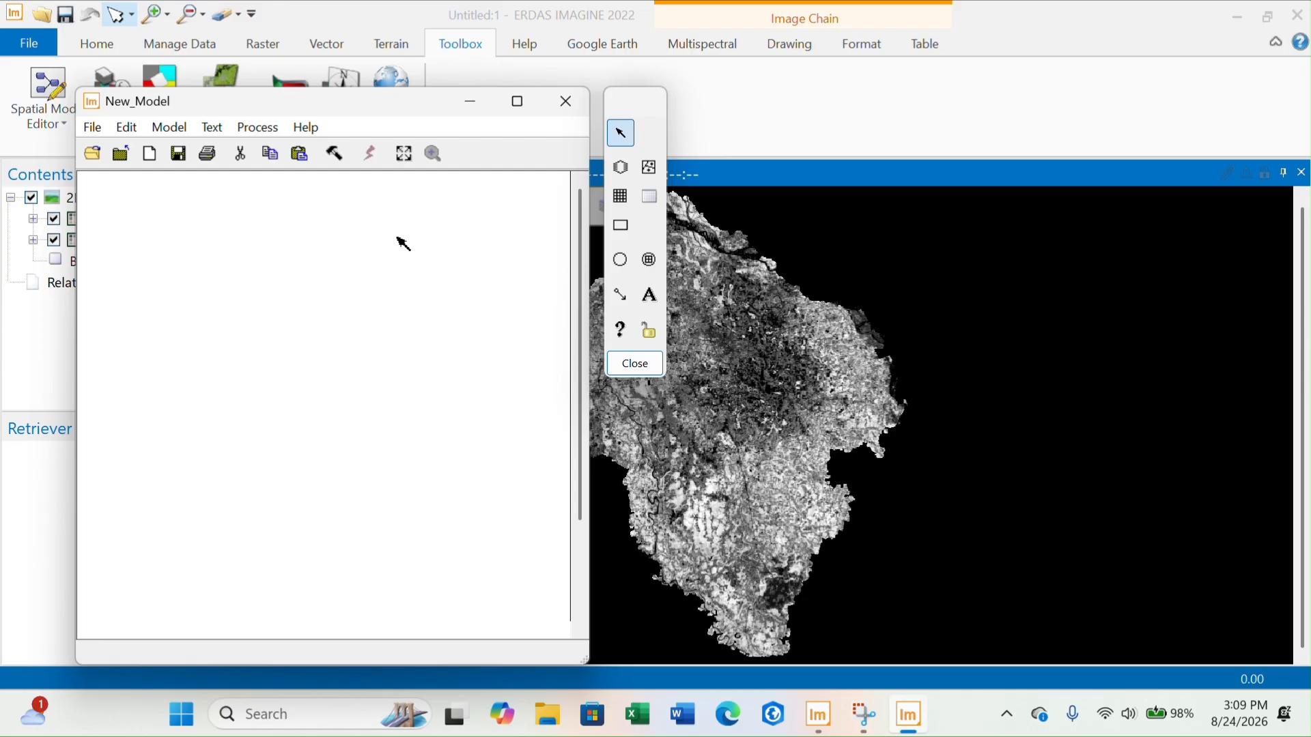
pyautogui.click(621, 170)
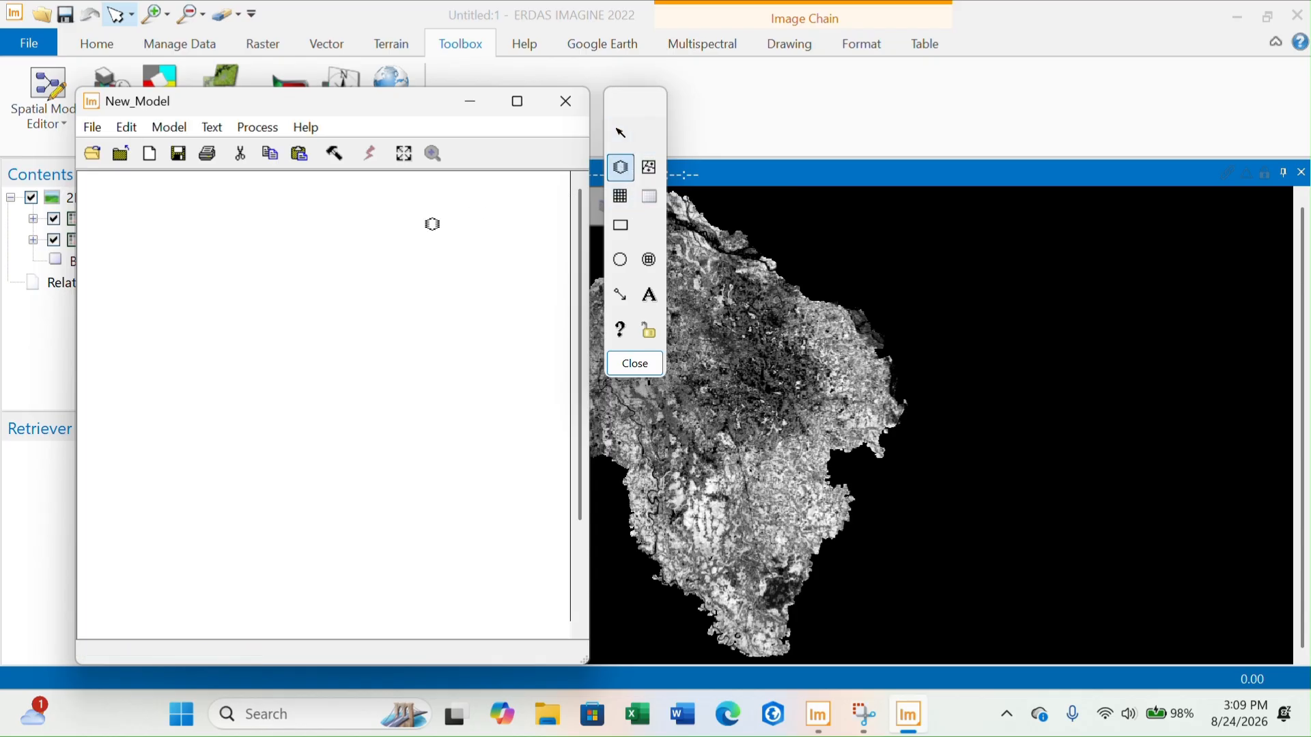
pyautogui.click(306, 236)
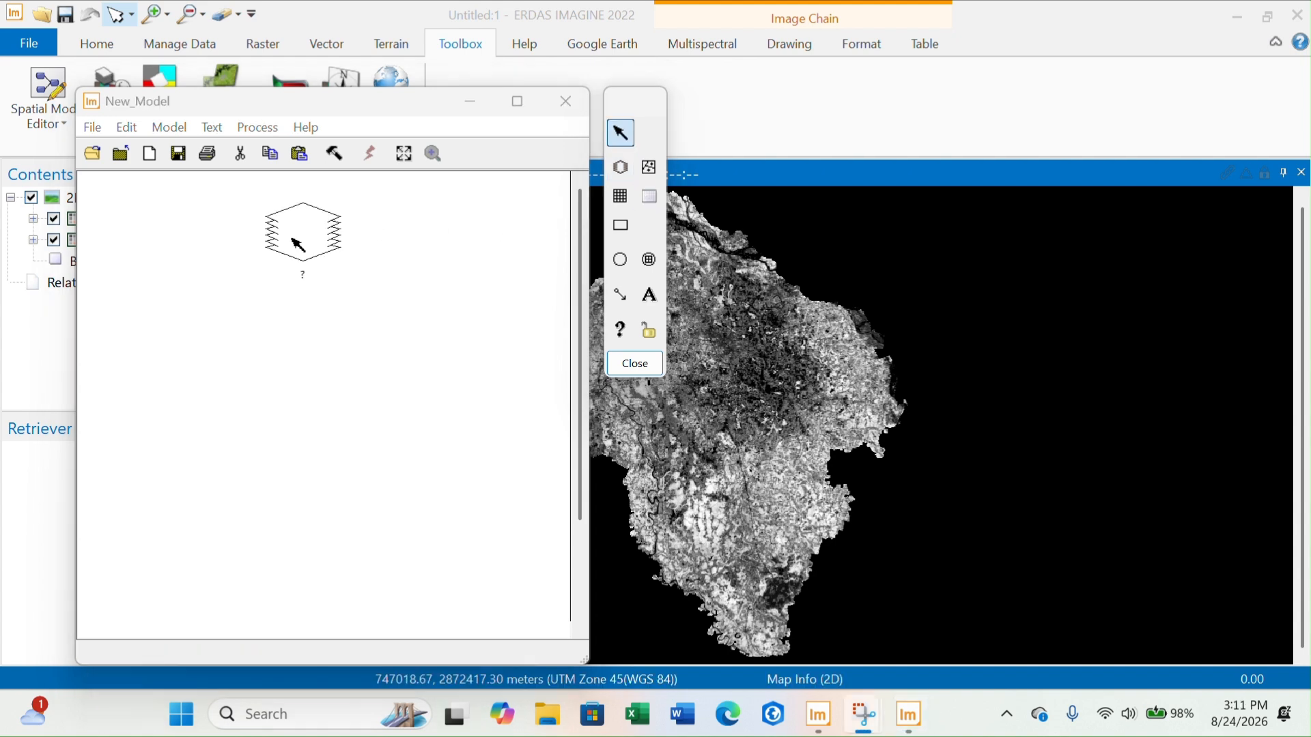
# Place two function objects side by side below the input raster, with one raster object beneath each function
pyautogui.click(621, 260)
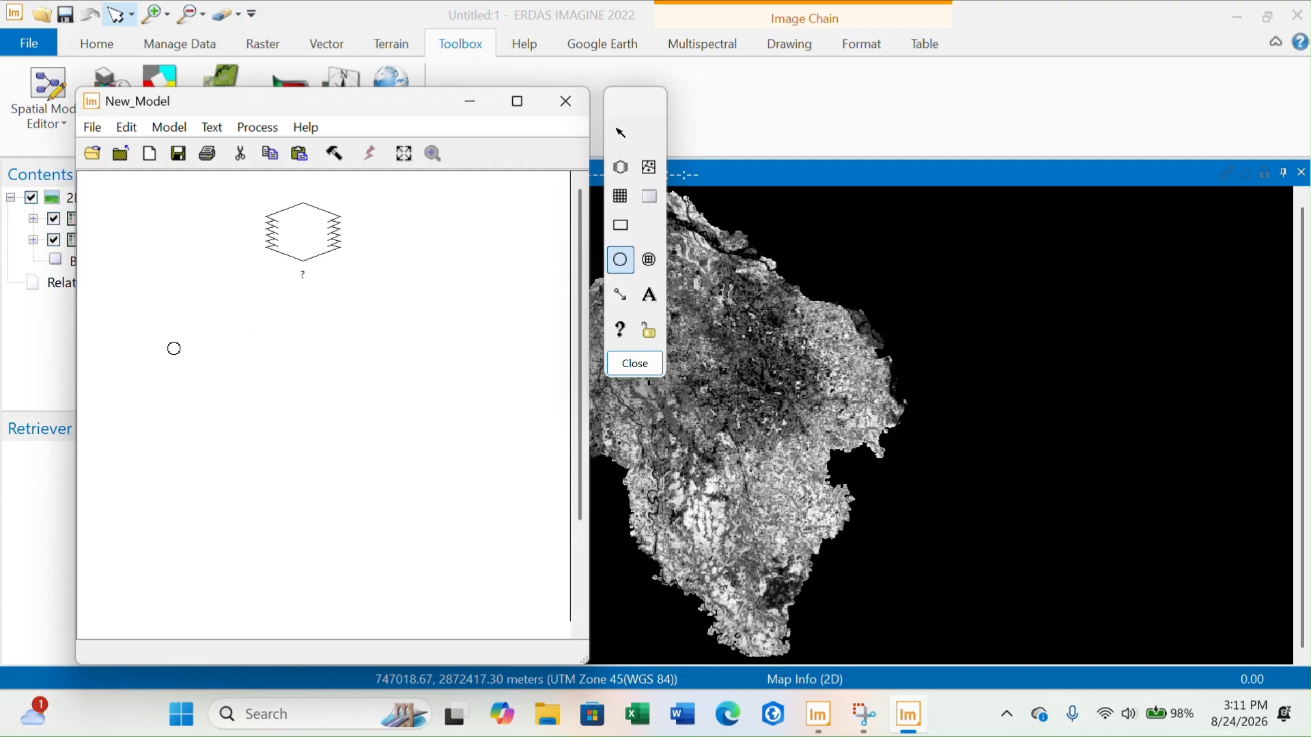
pyautogui.click(174, 349)
pyautogui.click(620, 259)
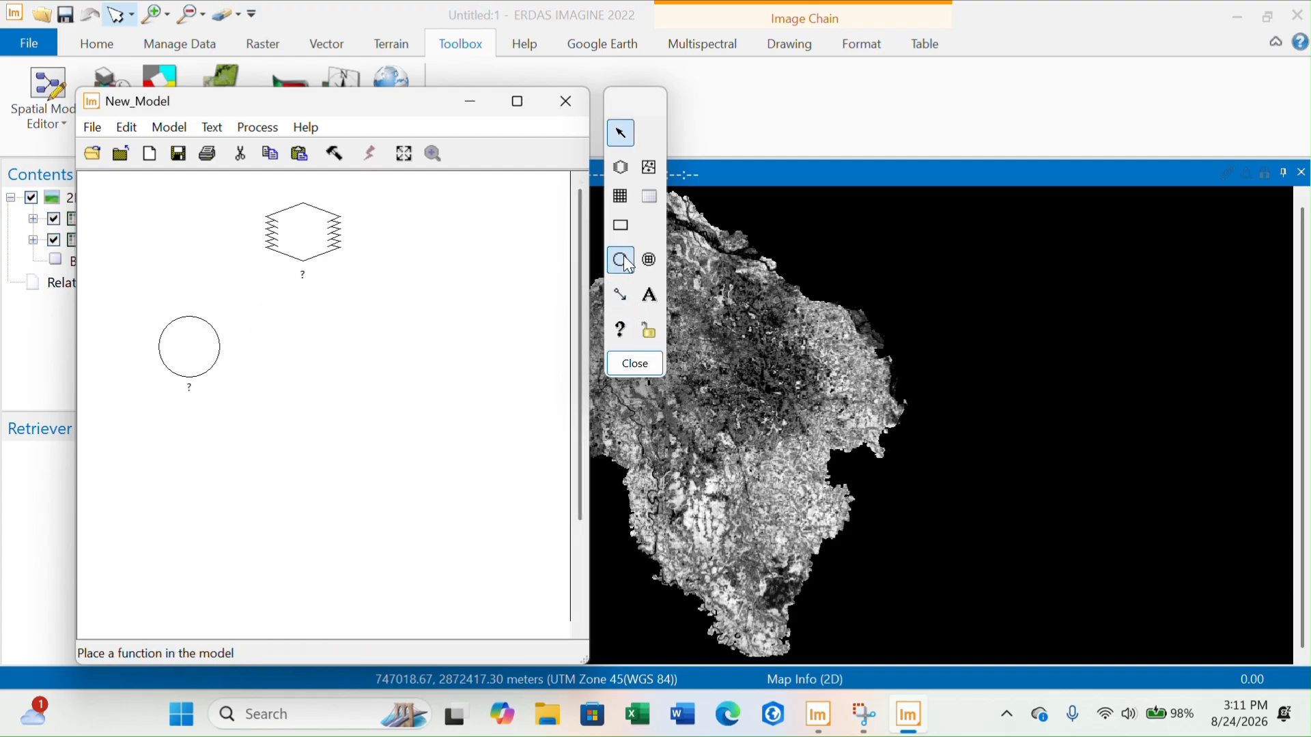
pyautogui.click(366, 335)
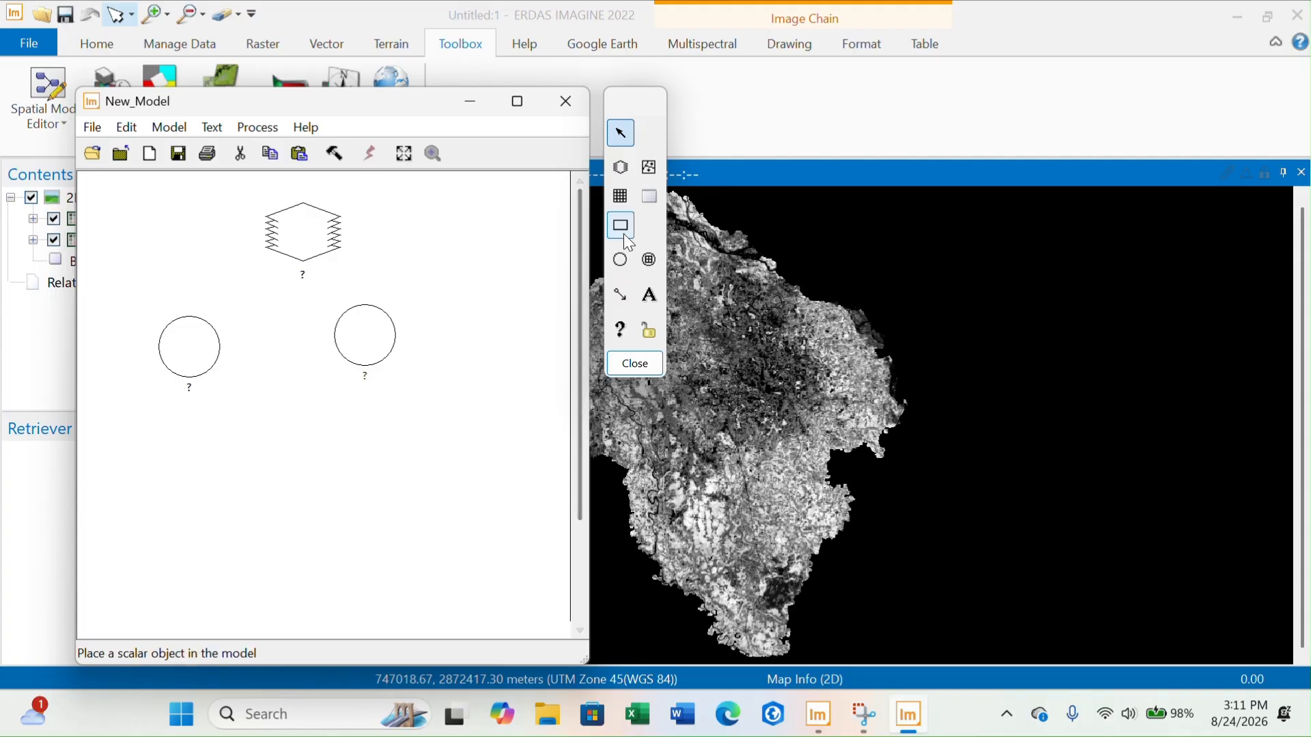
pyautogui.click(620, 167)
pyautogui.click(178, 467)
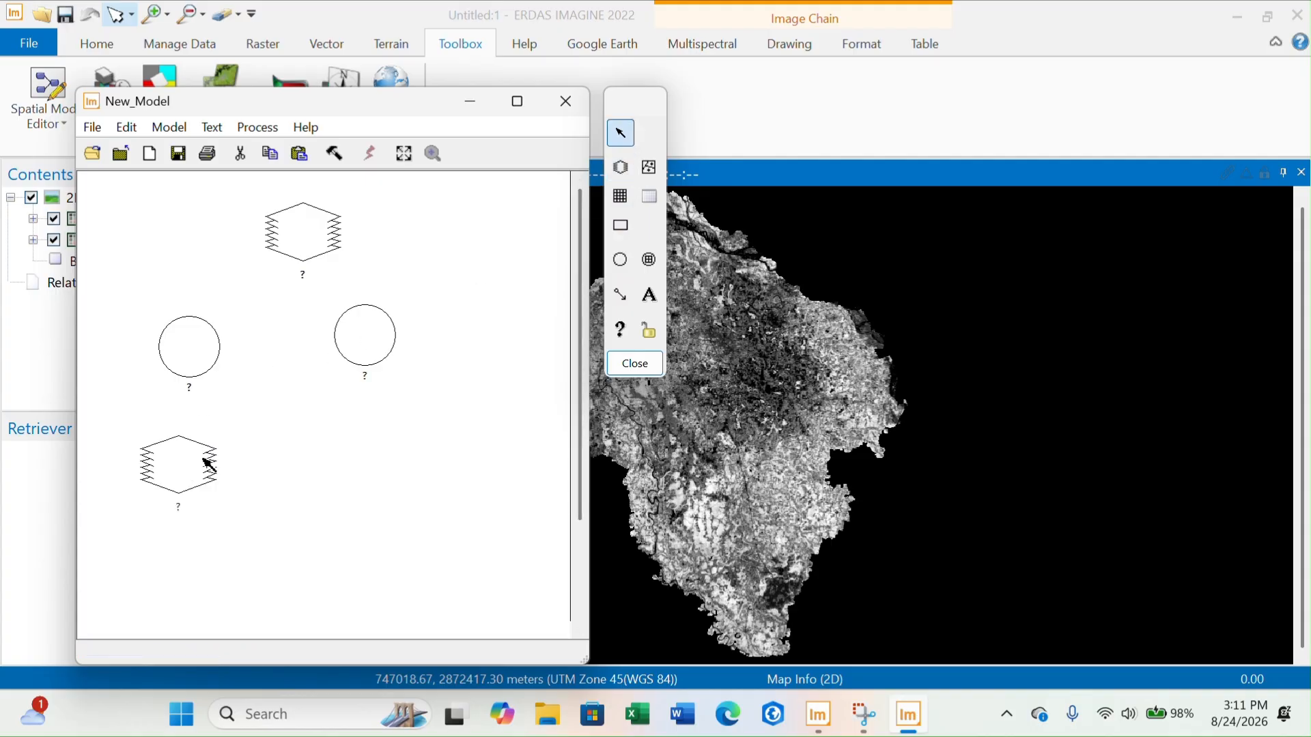
pyautogui.click(620, 167)
pyautogui.click(364, 450)
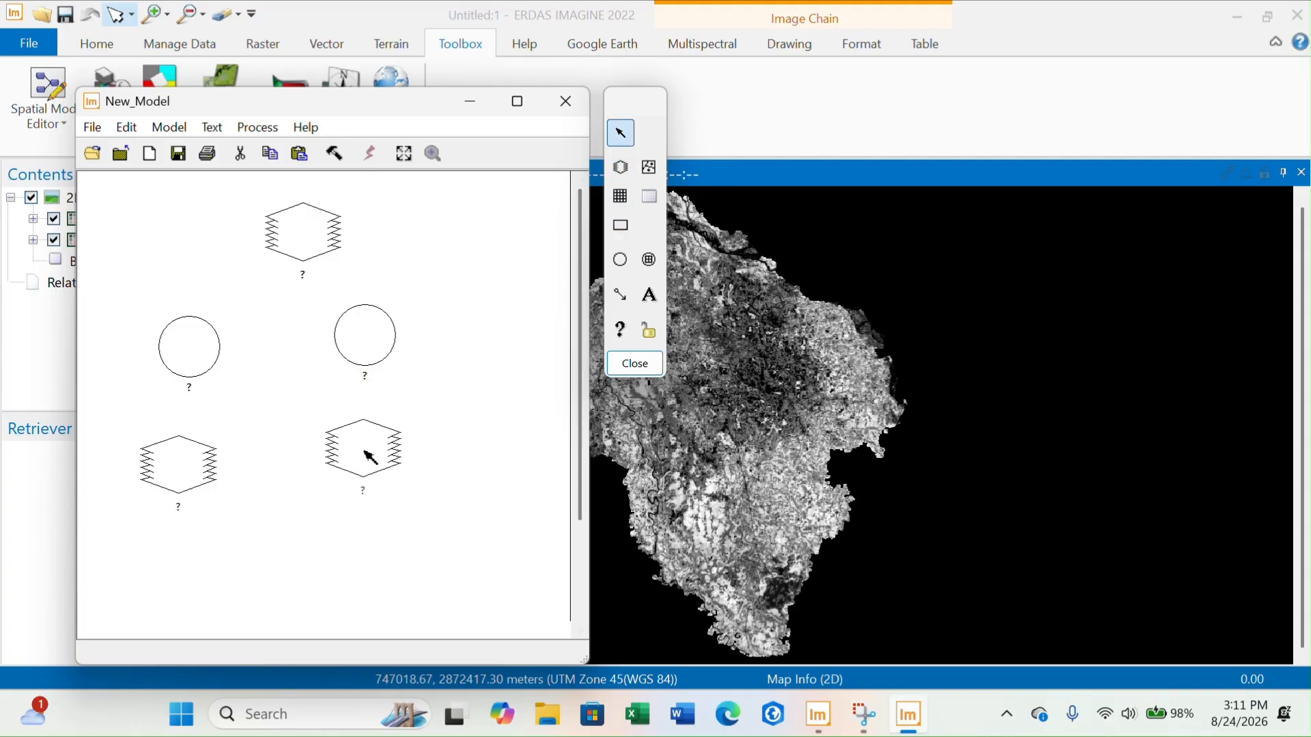
# Place a third function object below the two intermediate rasters and an output raster object to its right
pyautogui.click(621, 261)
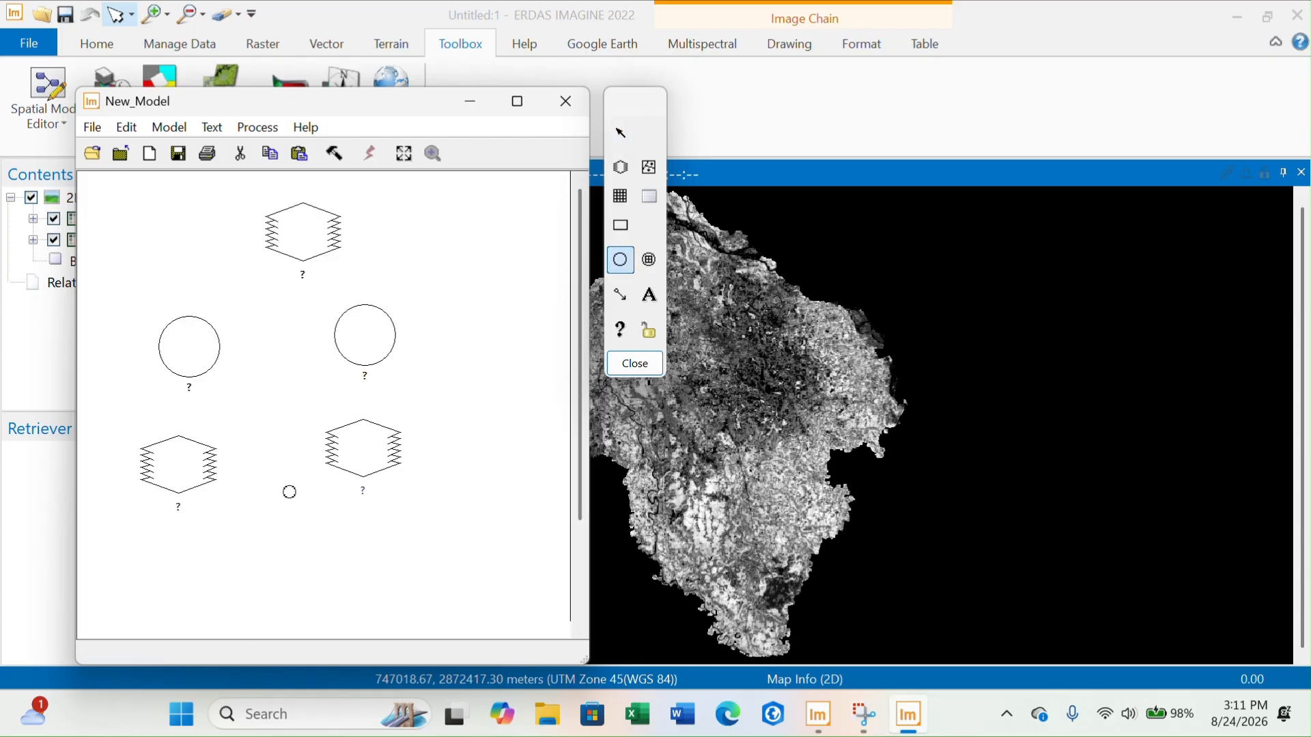
pyautogui.click(271, 551)
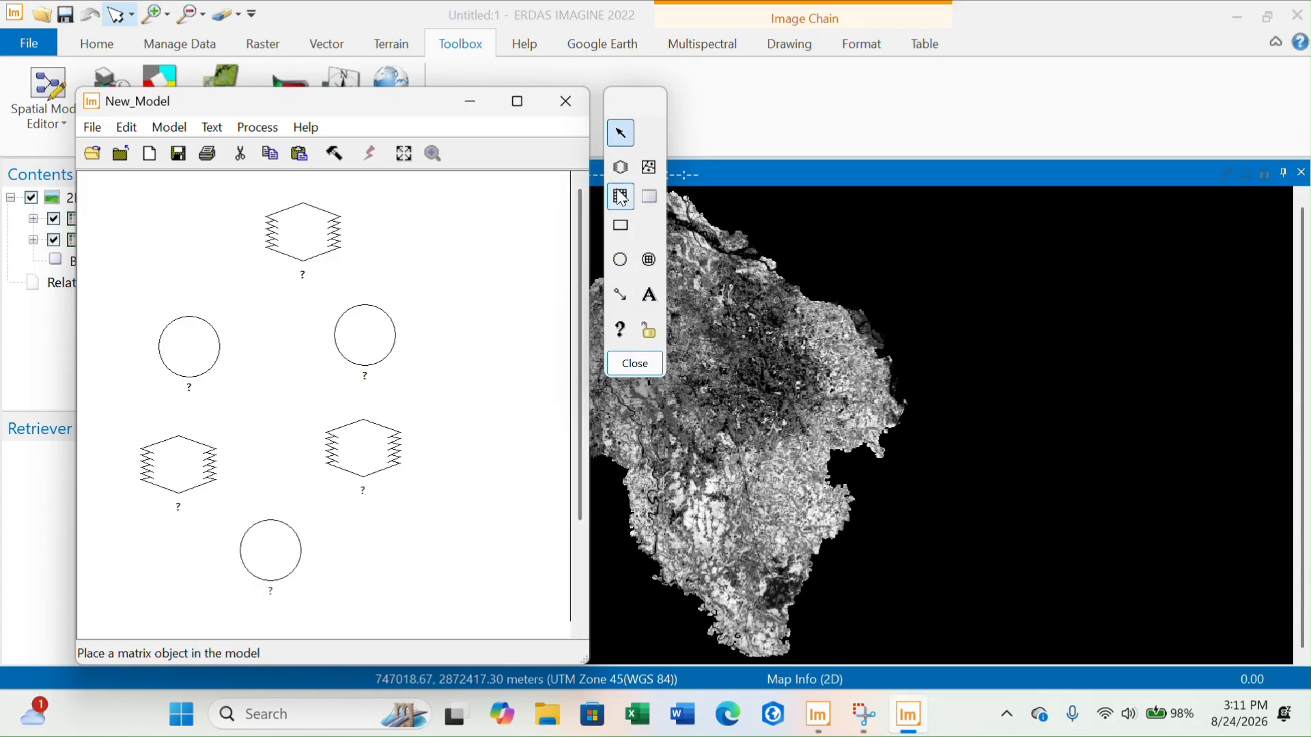
pyautogui.click(620, 168)
pyautogui.click(415, 555)
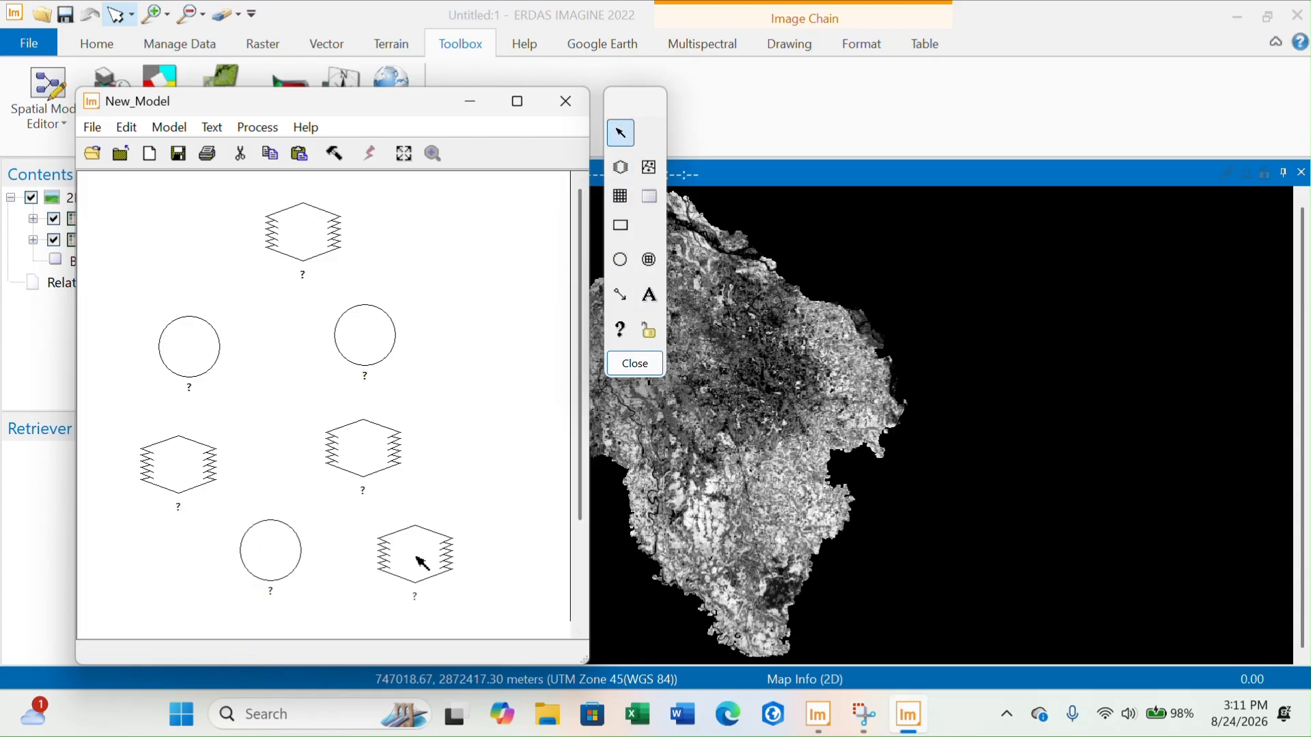
# Connect the top input raster to both the left and the right function in the upper row
pyautogui.click(621, 289)
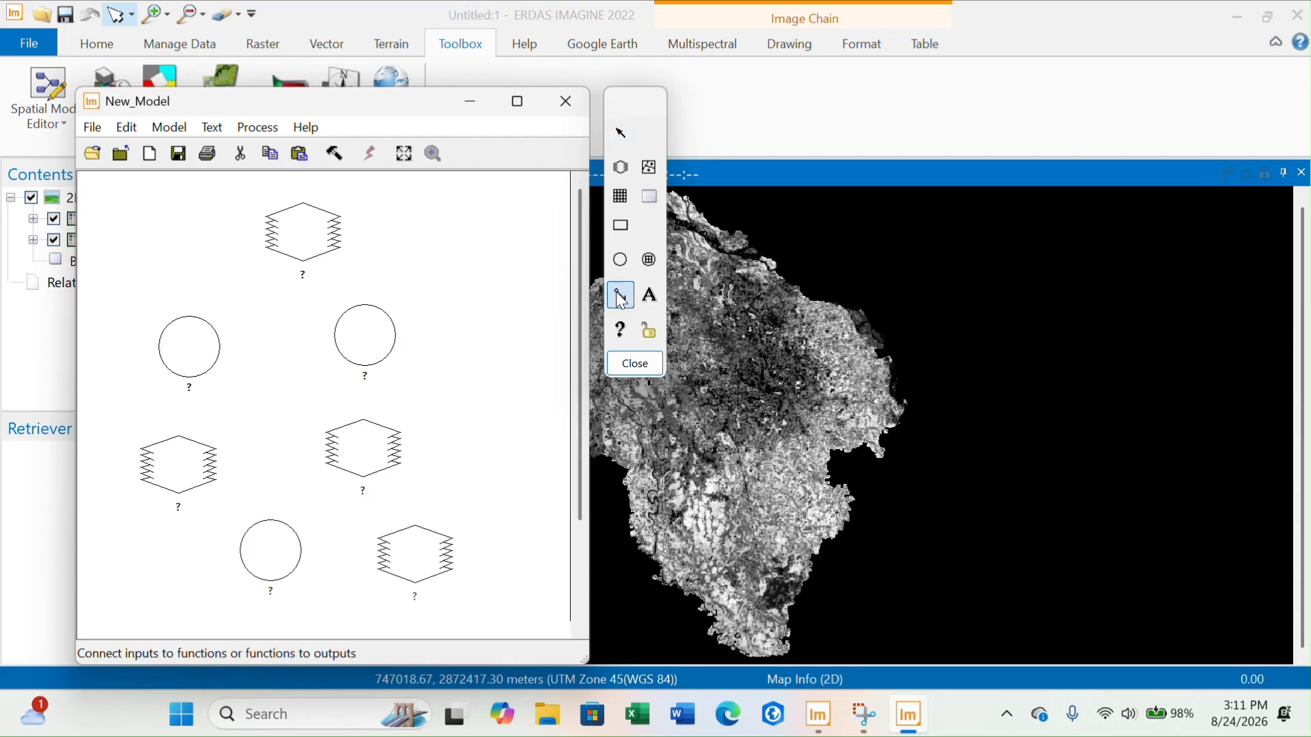
pyautogui.moveTo(284, 236)
pyautogui.mouseDown()
pyautogui.moveTo(181, 327)
pyautogui.moveTo(198, 335)
pyautogui.mouseUp()
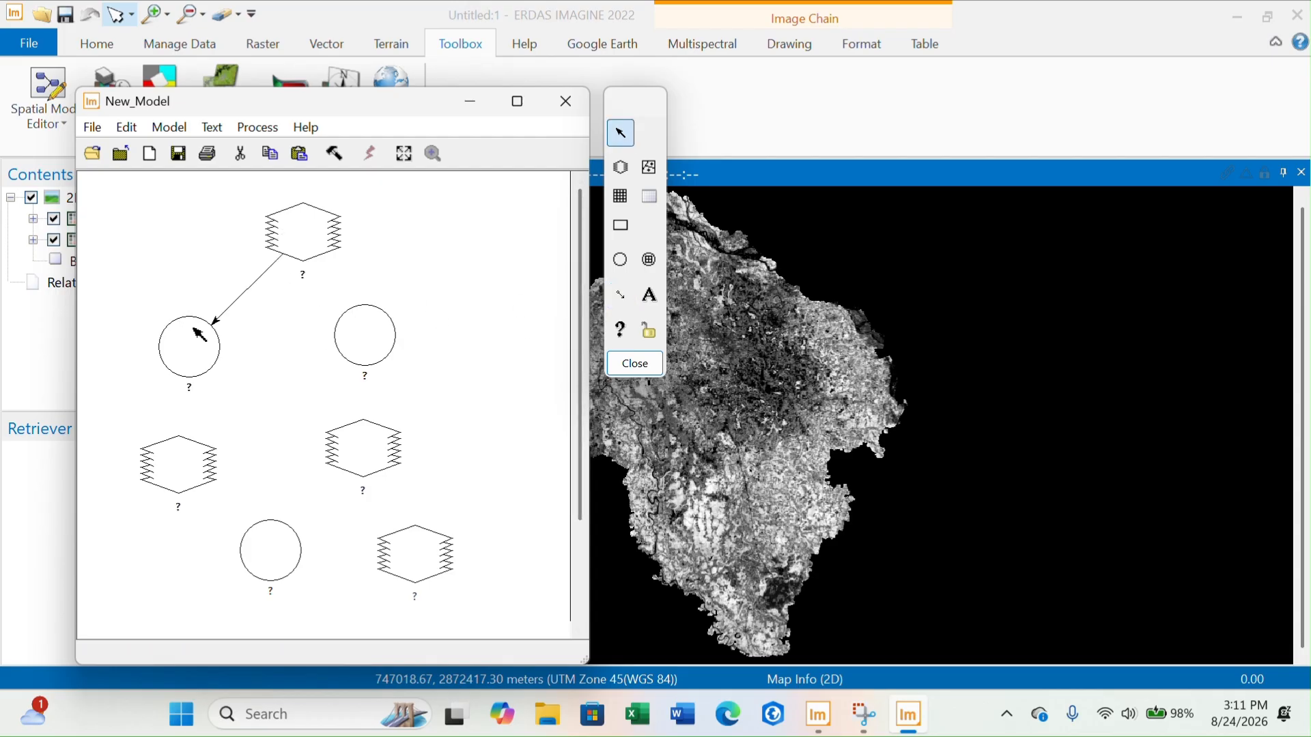
pyautogui.click(621, 301)
pyautogui.moveTo(310, 250); pyautogui.dragTo(379, 319)
# Connect each of the two upper functions to the intermediate raster directly below it
pyautogui.click(621, 303)
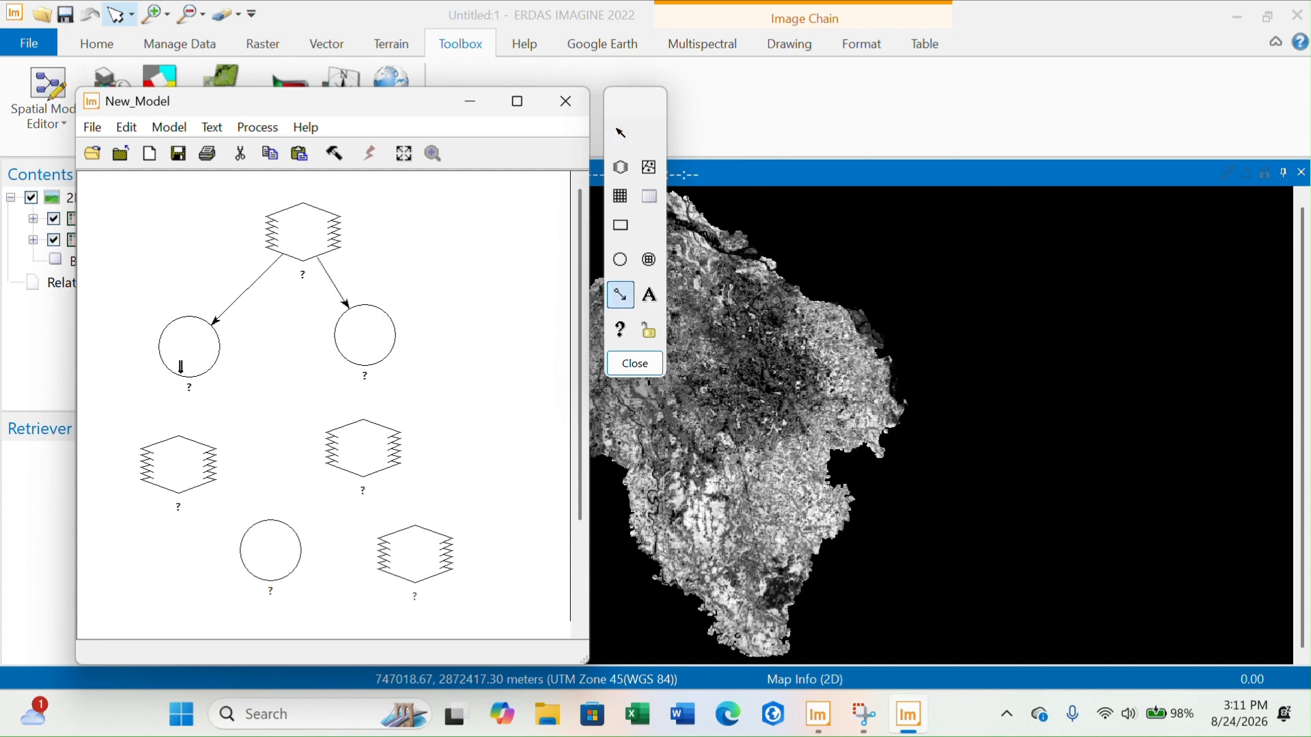
pyautogui.moveTo(181, 367); pyautogui.dragTo(191, 446)
pyautogui.click(620, 295)
pyautogui.click(365, 361)
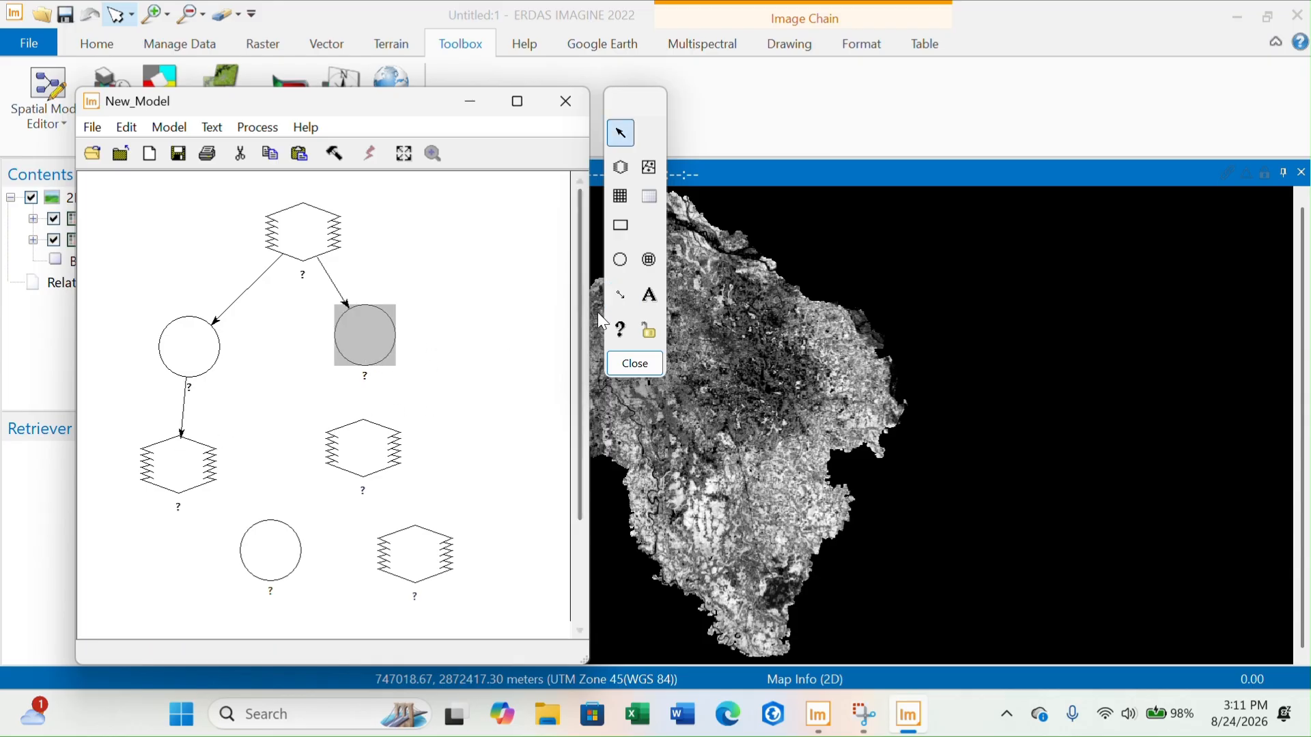
pyautogui.click(621, 295)
pyautogui.moveTo(360, 352); pyautogui.dragTo(367, 426)
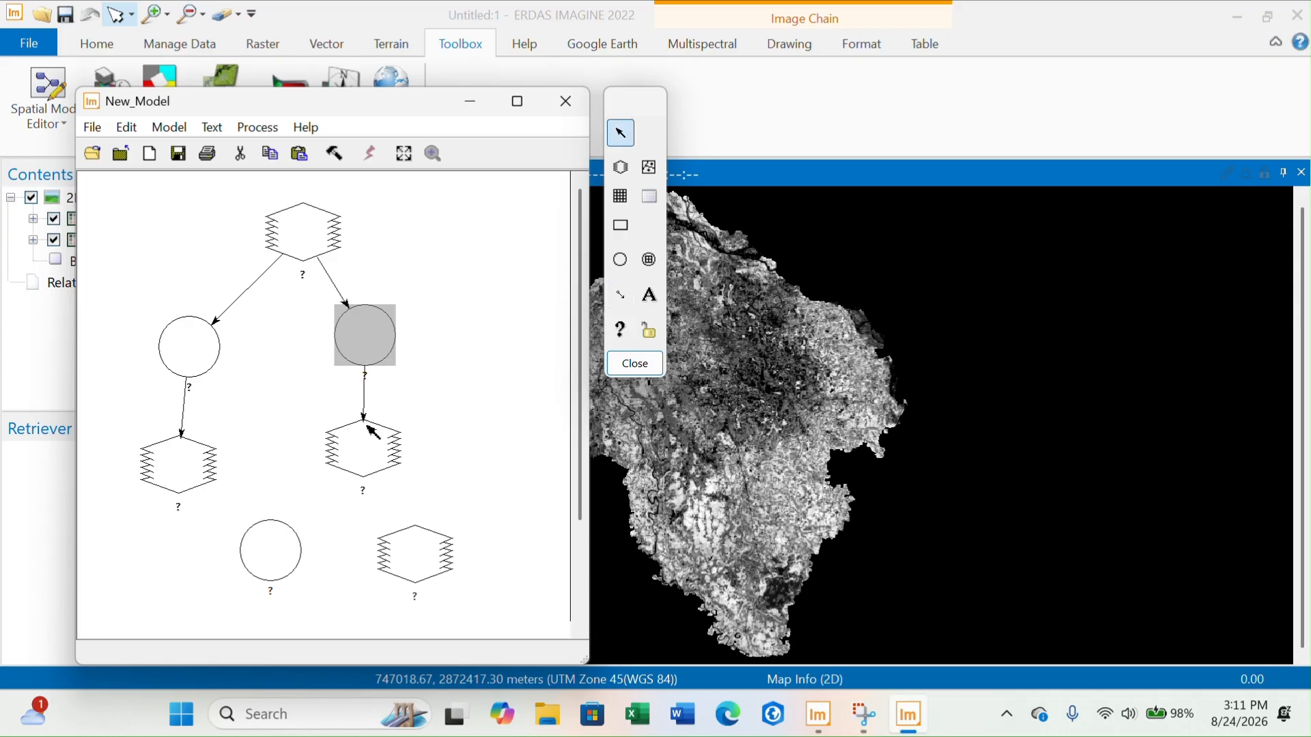
# Connect both intermediate rasters to the bottom function, and link that function to the output raster beside it
pyautogui.click(621, 295)
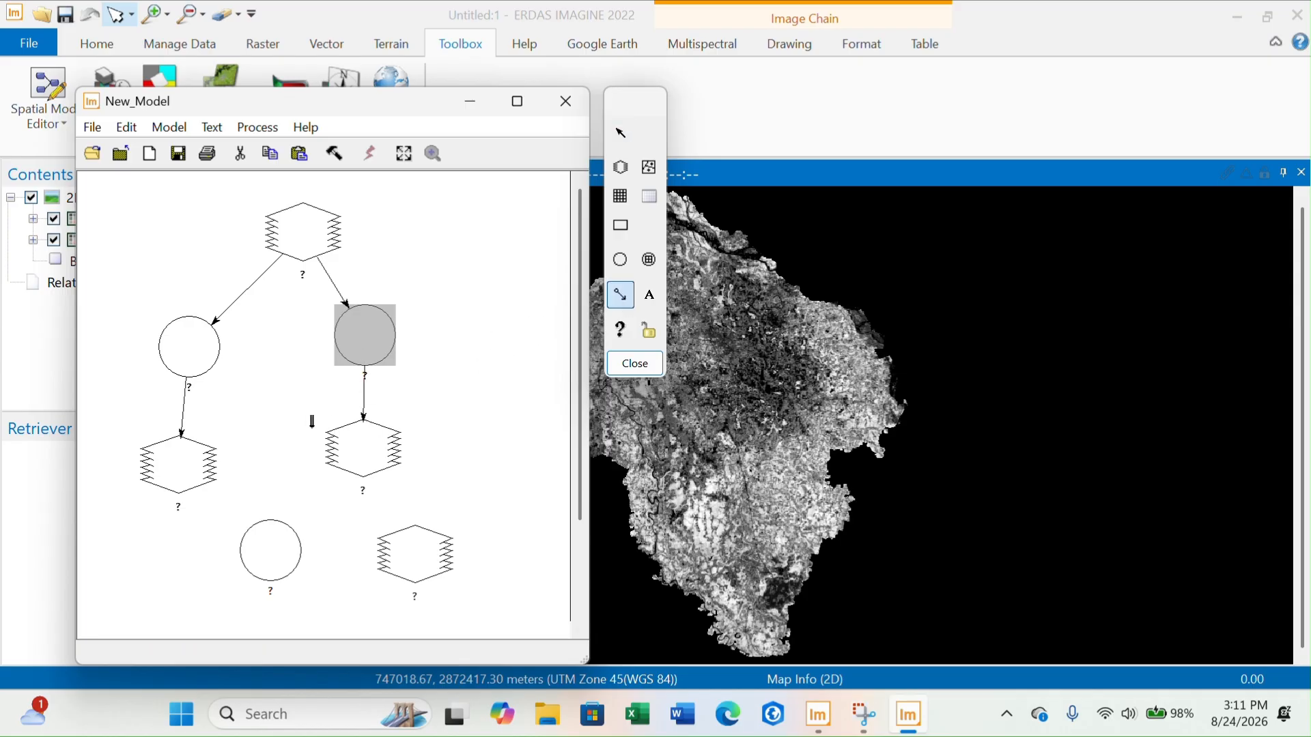
pyautogui.moveTo(206, 480); pyautogui.dragTo(271, 538)
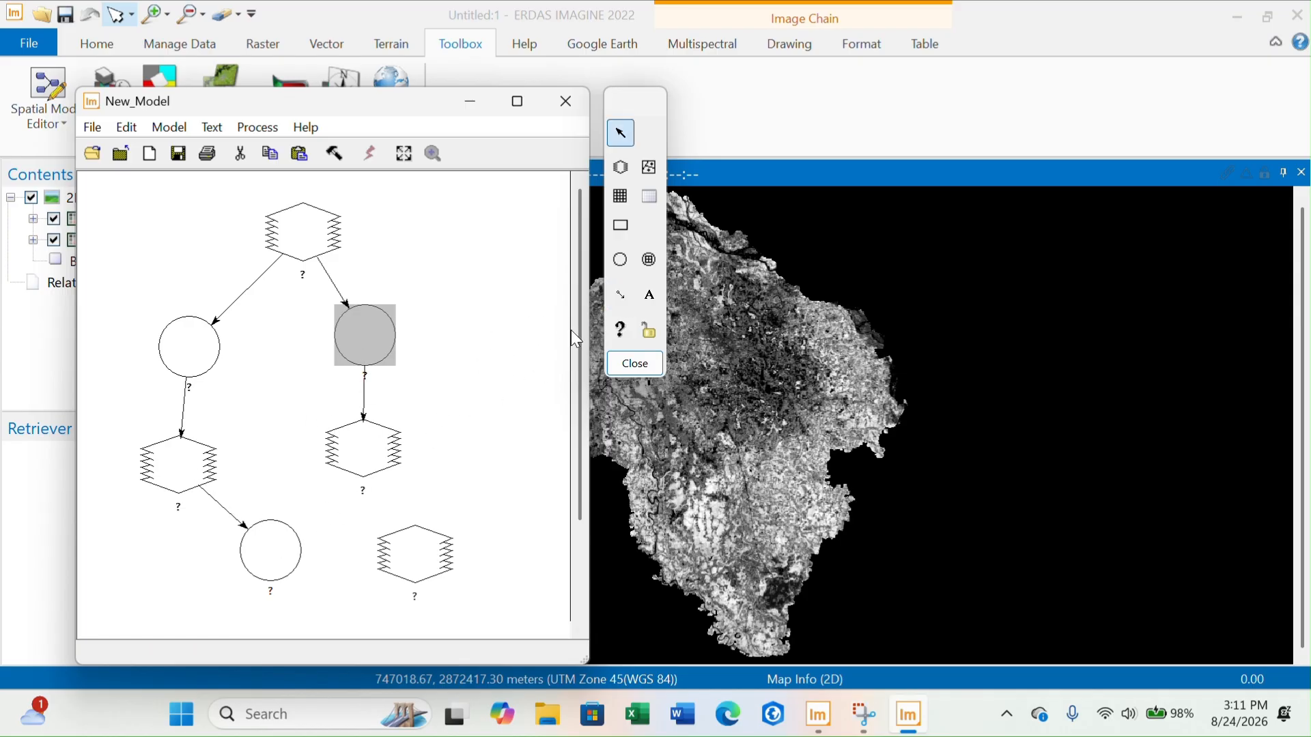
pyautogui.click(623, 304)
pyautogui.moveTo(363, 452); pyautogui.dragTo(280, 536)
pyautogui.click(620, 295)
pyautogui.moveTo(286, 547); pyautogui.dragTo(383, 552)
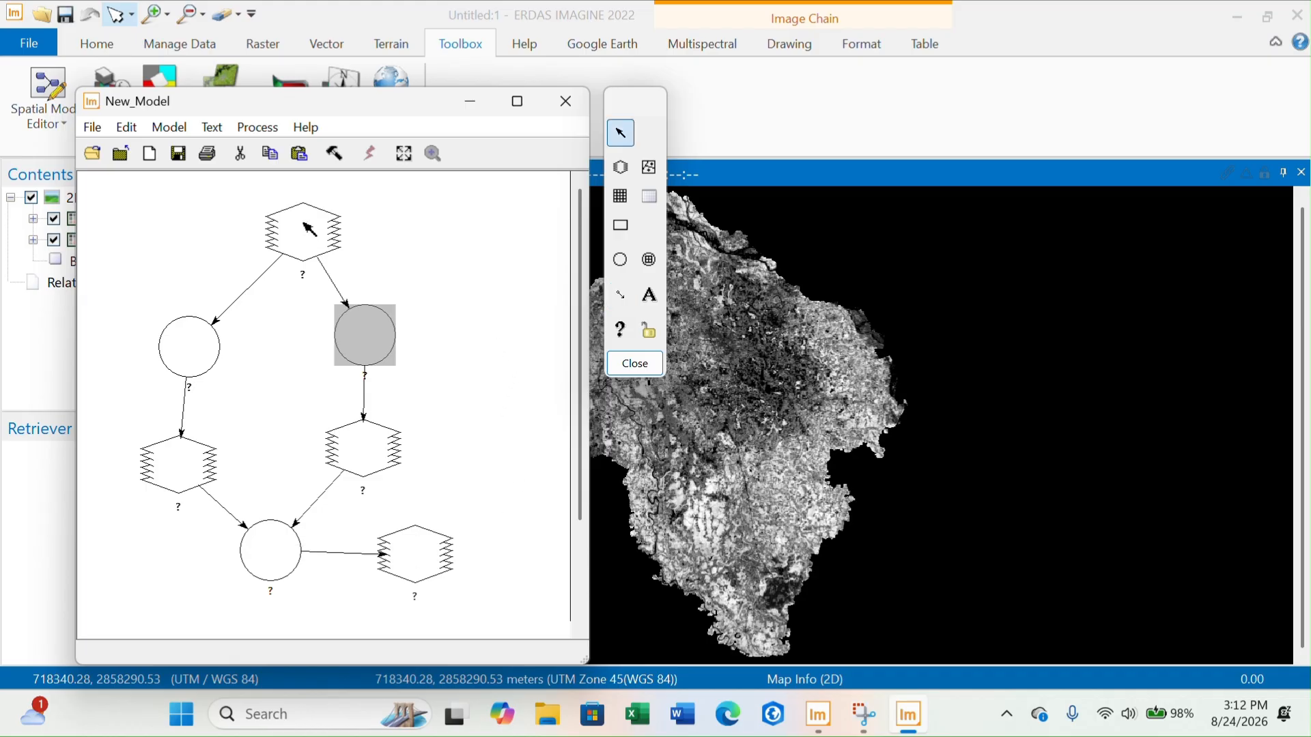
# Assign rangpur_landsat.tif from New folder as the file of the top input raster, keeping Nearest Neighbor interpolation
pyautogui.doubleClick(305, 227)
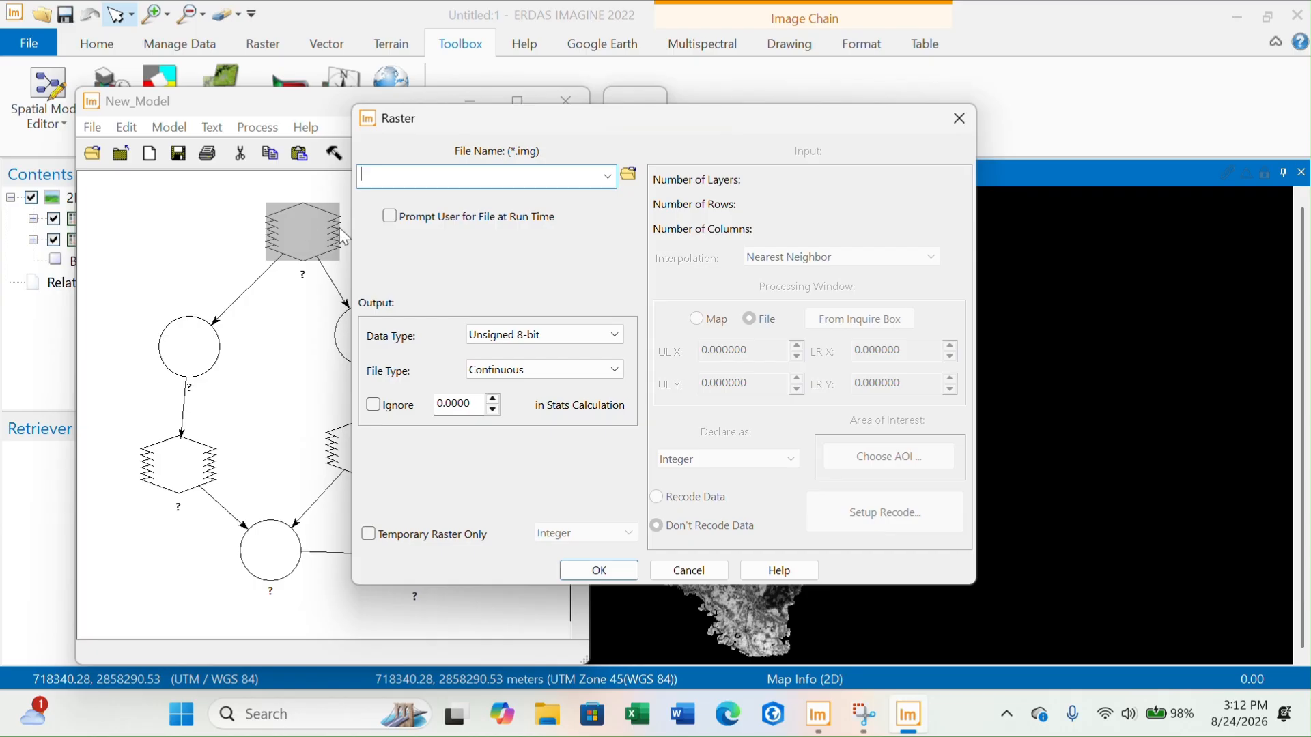
pyautogui.click(628, 173)
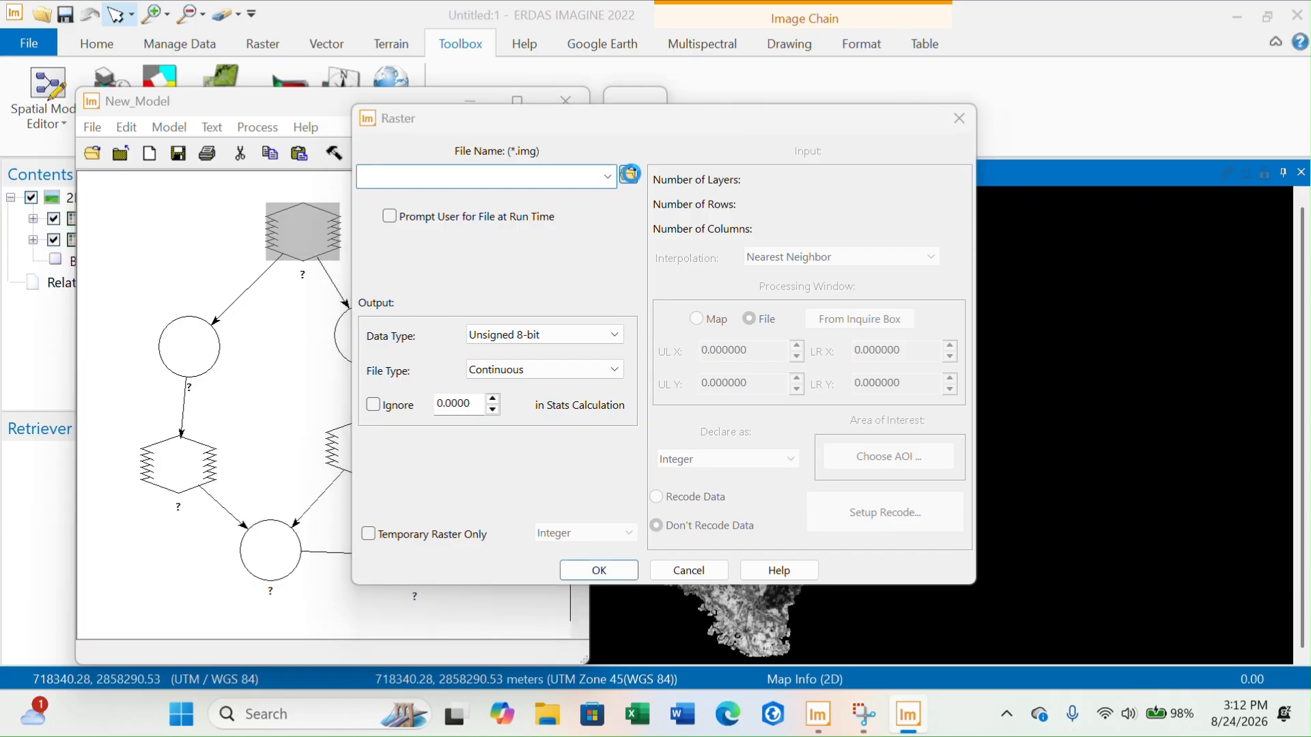
pyautogui.click(876, 363)
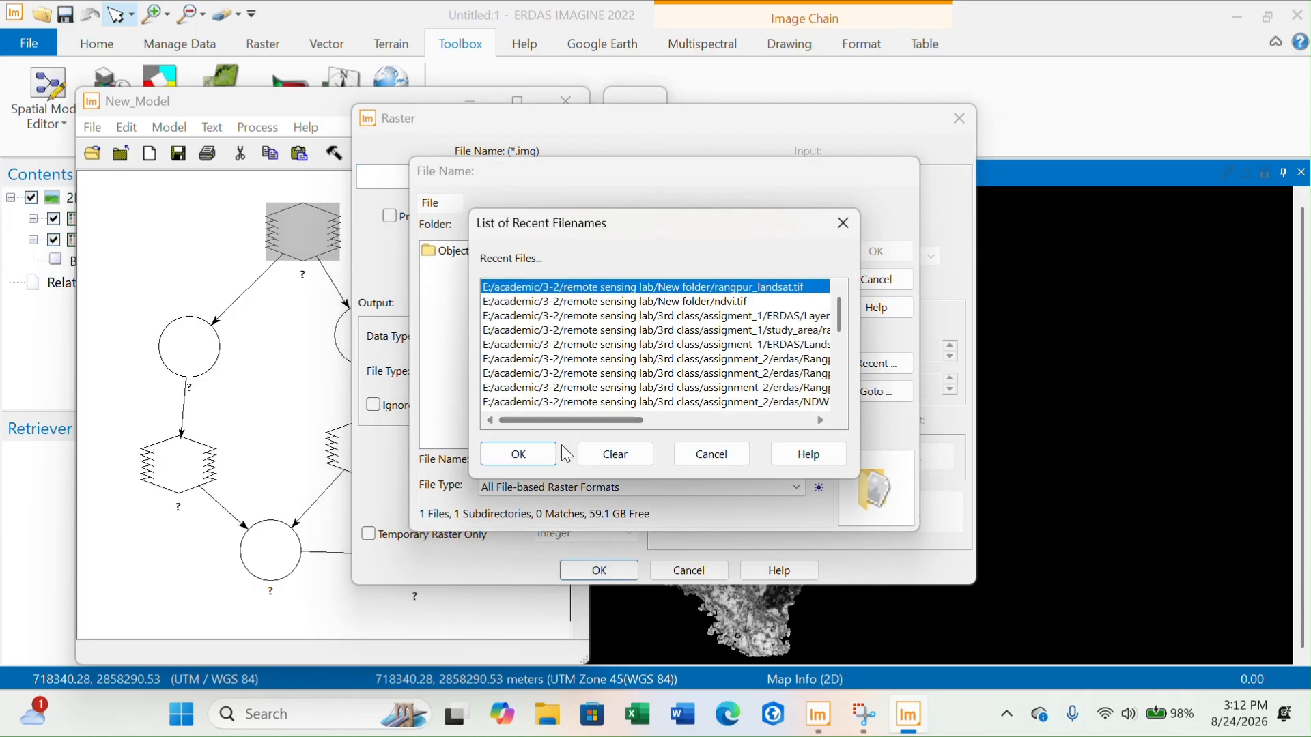
pyautogui.click(518, 455)
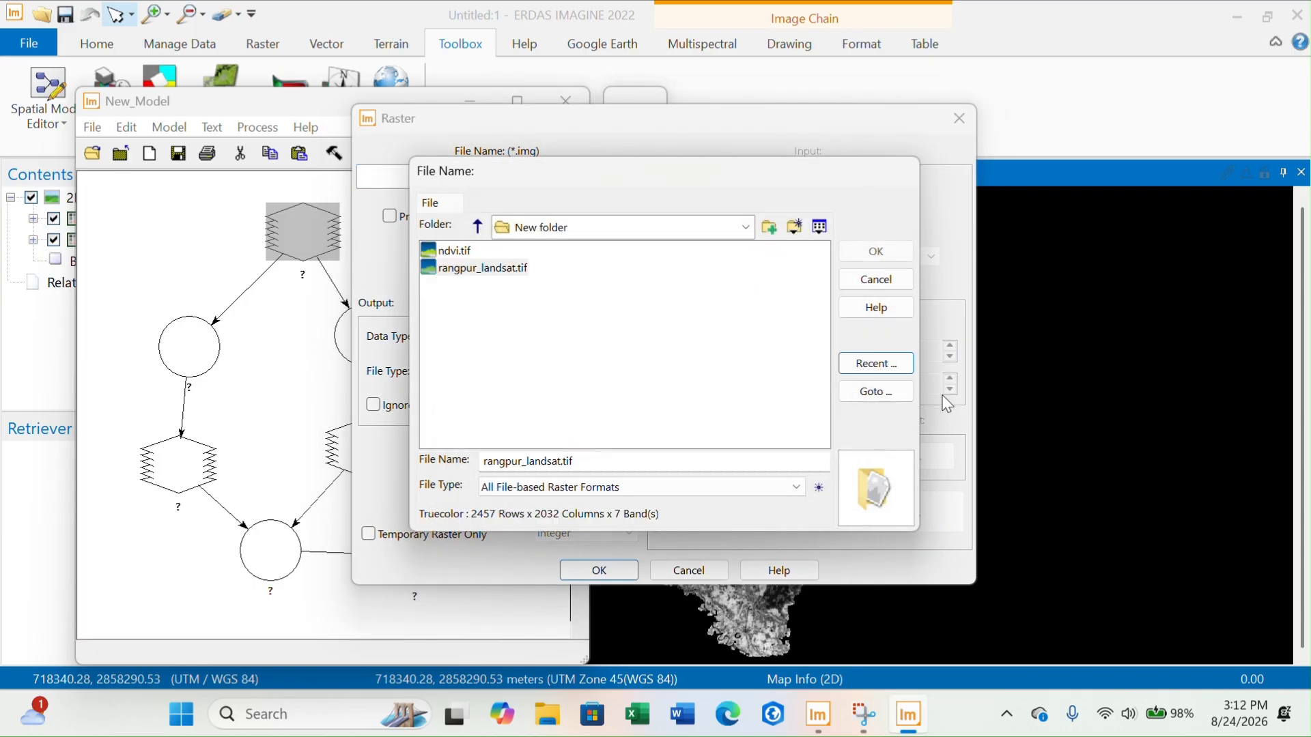
pyautogui.click(504, 271)
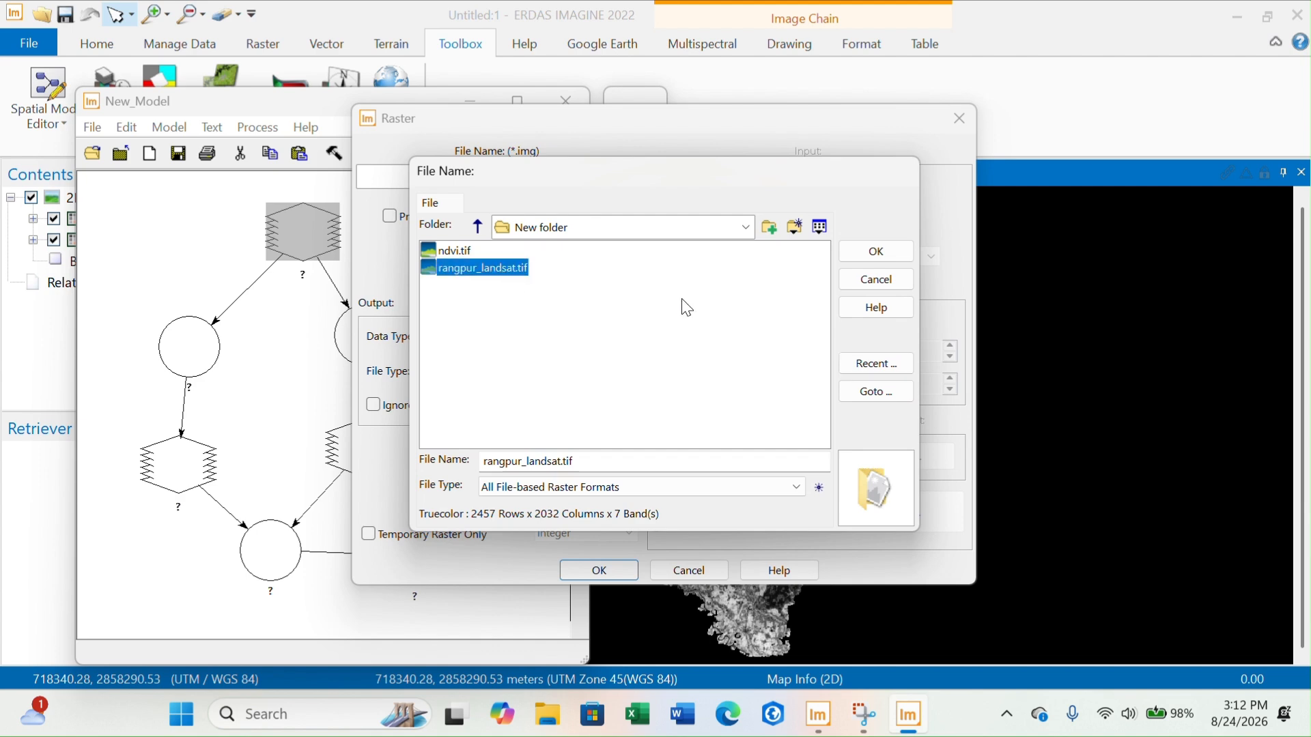
pyautogui.click(858, 257)
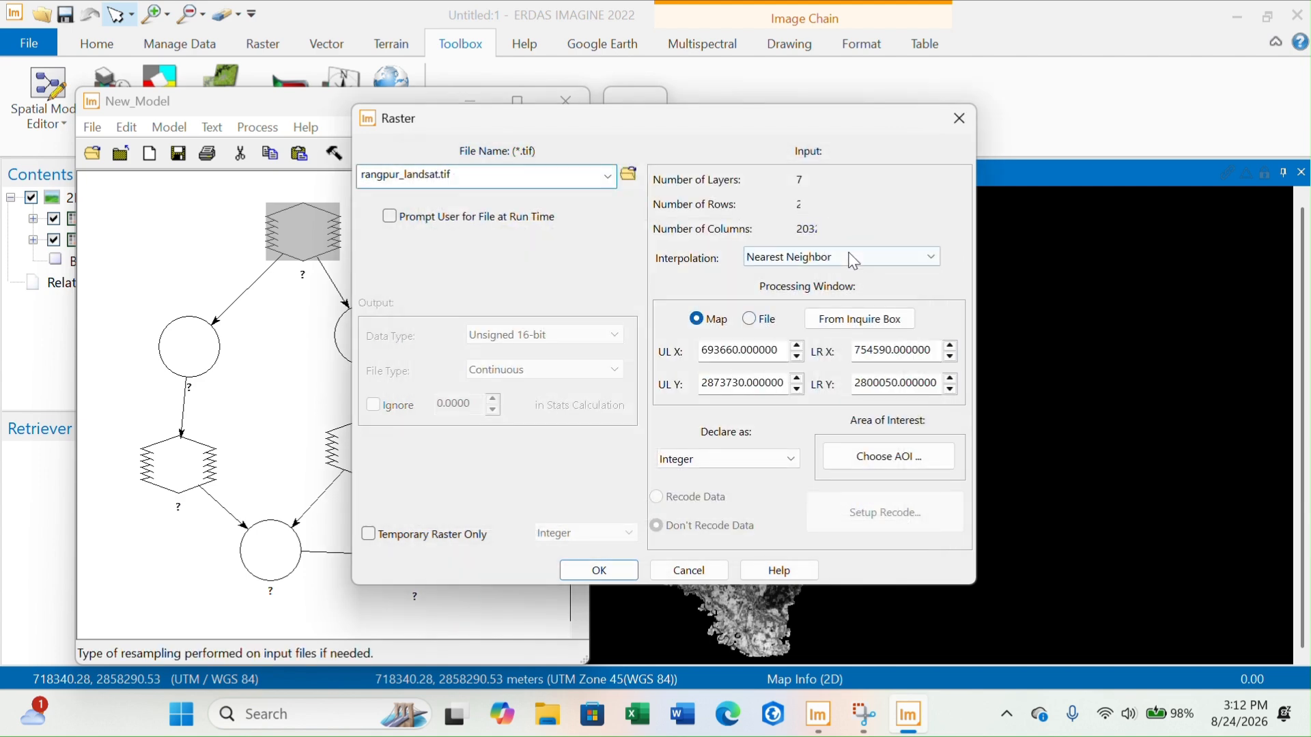
pyautogui.click(599, 571)
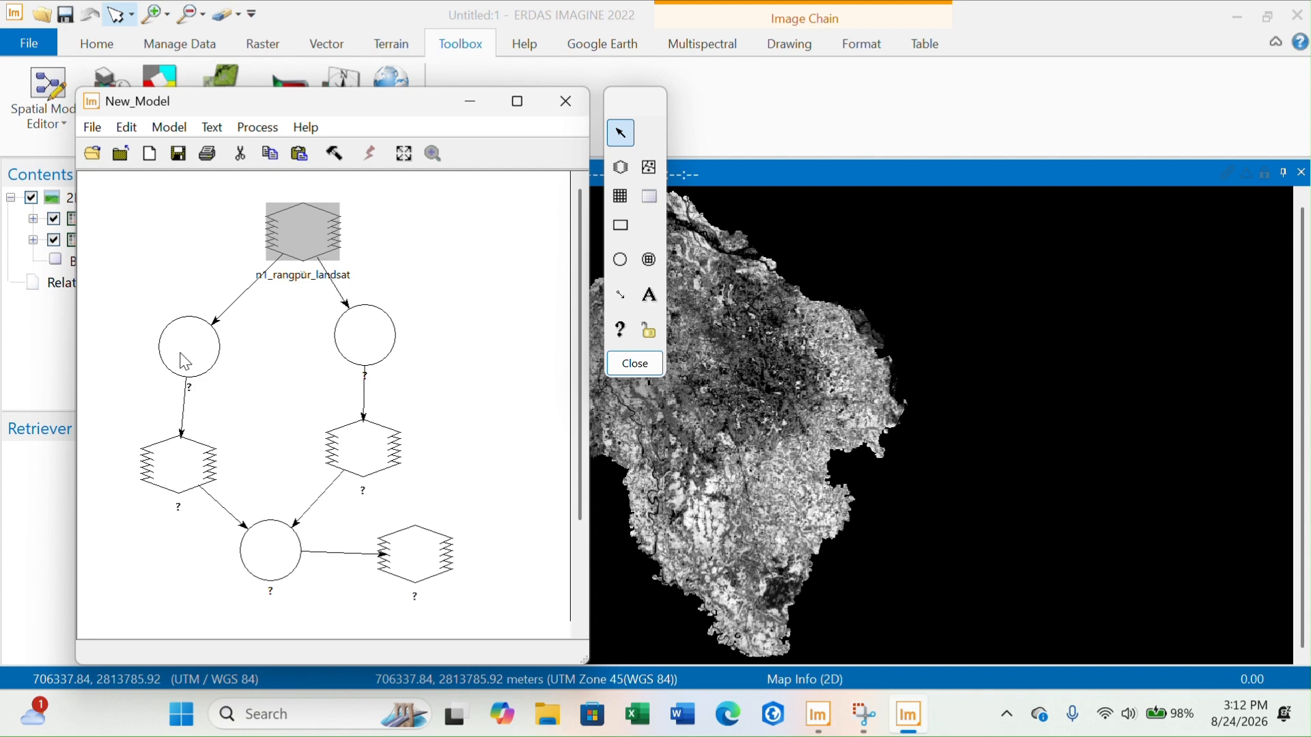
# Define the upper-left function as $n1_rangpur_landsat(3) - $n1_rangpur_landsat(5)
pyautogui.click(184, 362)
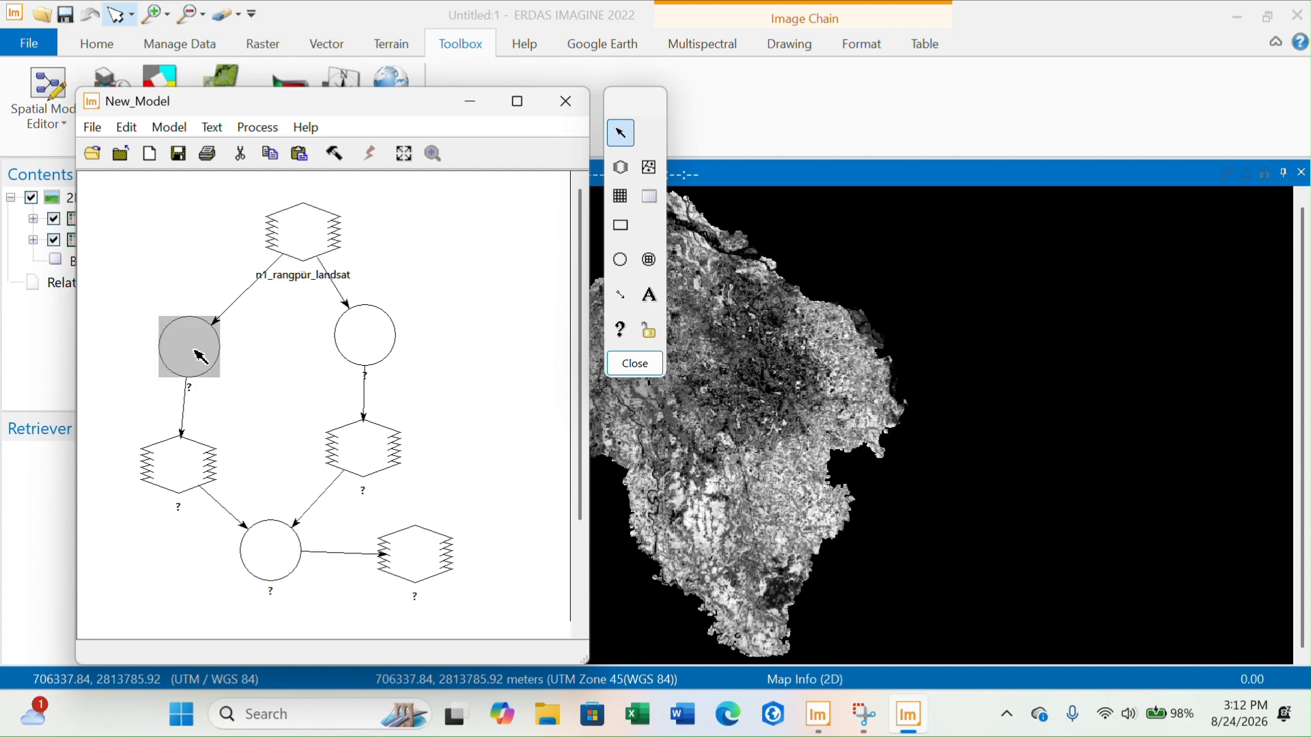
pyautogui.doubleClick(194, 346)
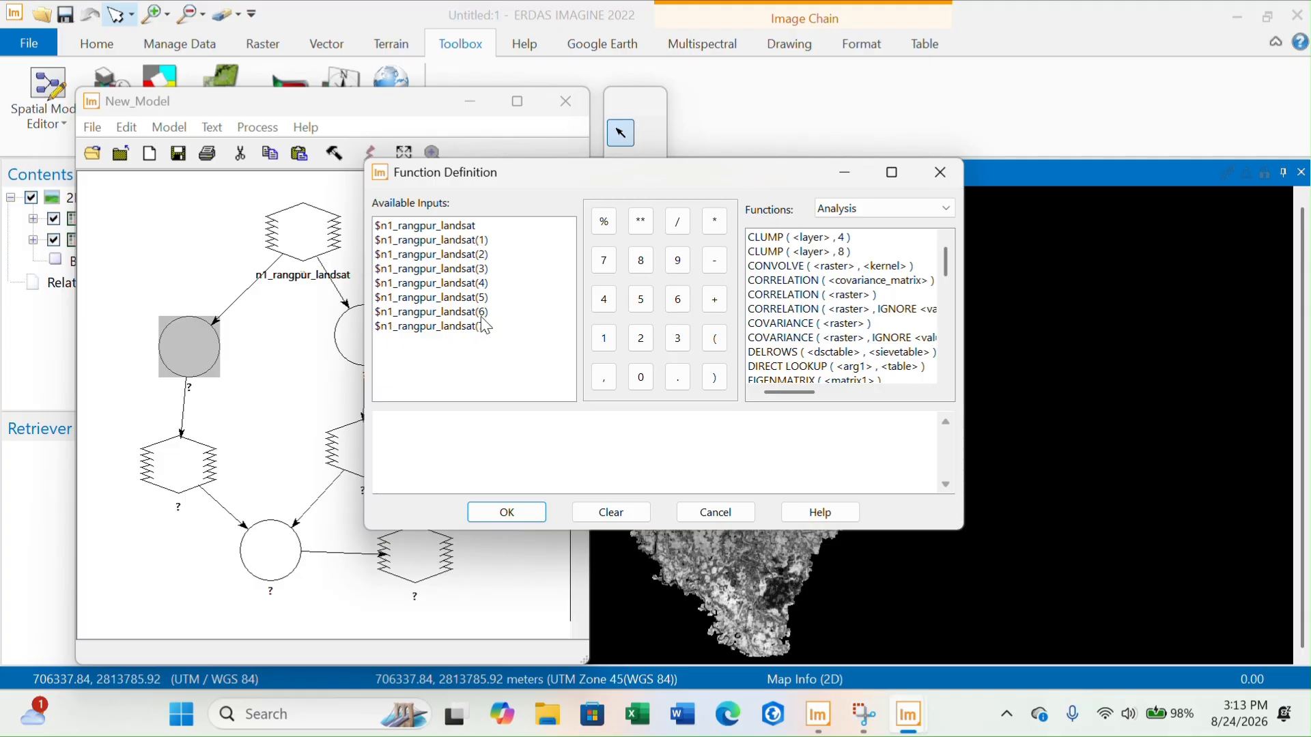
pyautogui.click(422, 437)
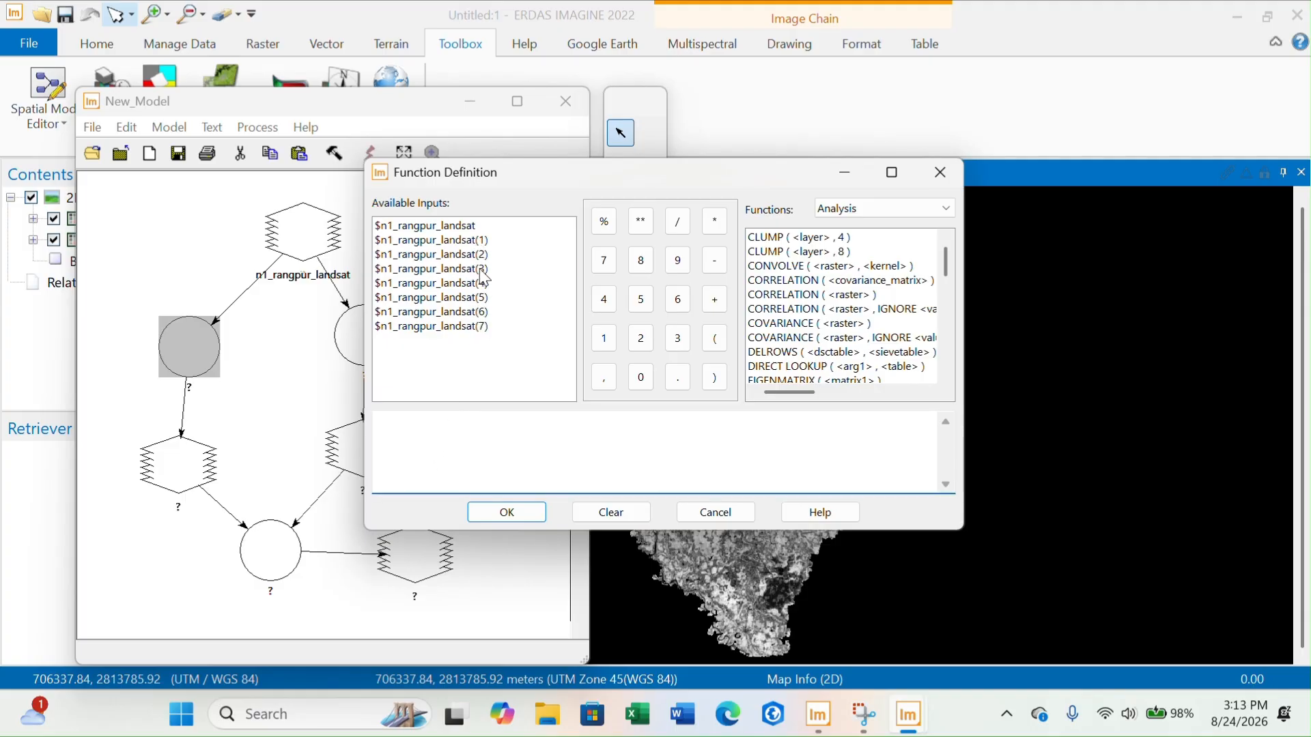
pyautogui.click(481, 269)
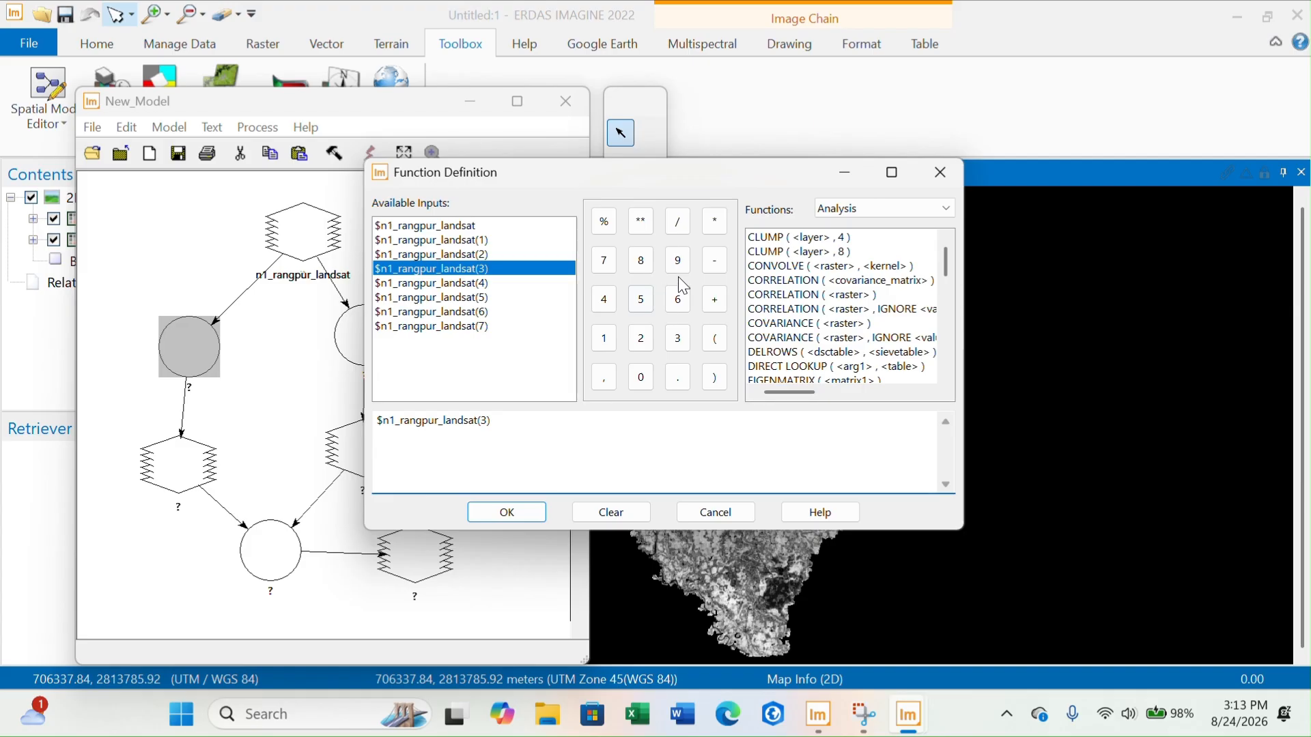
pyautogui.click(715, 259)
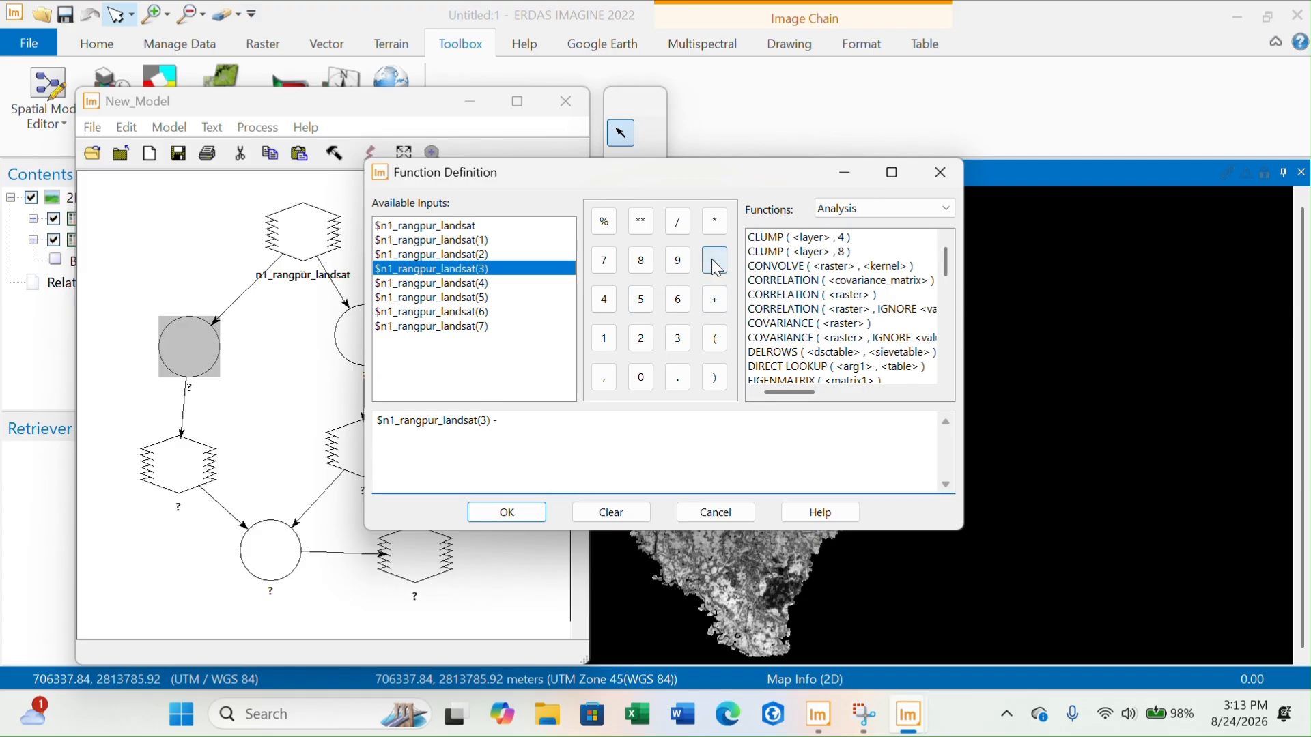
pyautogui.click(473, 299)
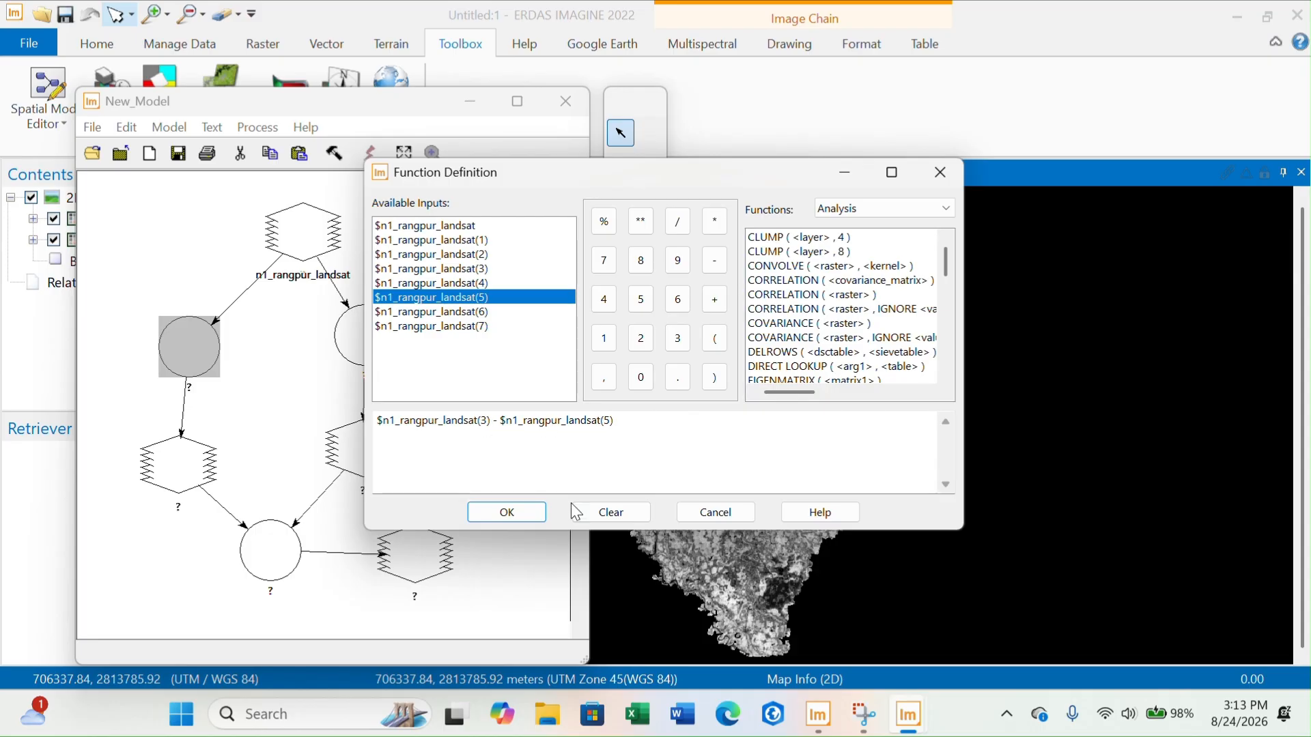
pyautogui.click(505, 514)
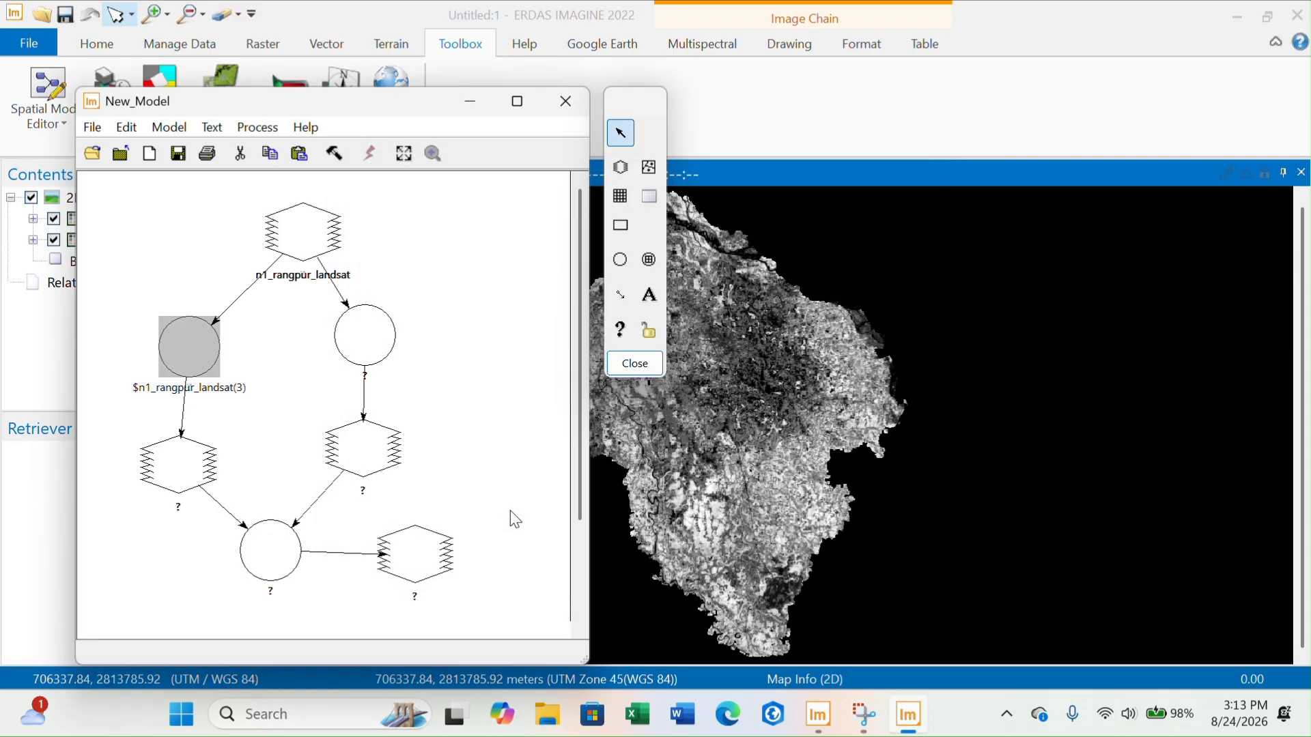
# Define the upper-right function as $n1_rangpur_landsat(3) + $n1_rangpur_landsat(5)
pyautogui.doubleClick(372, 343)
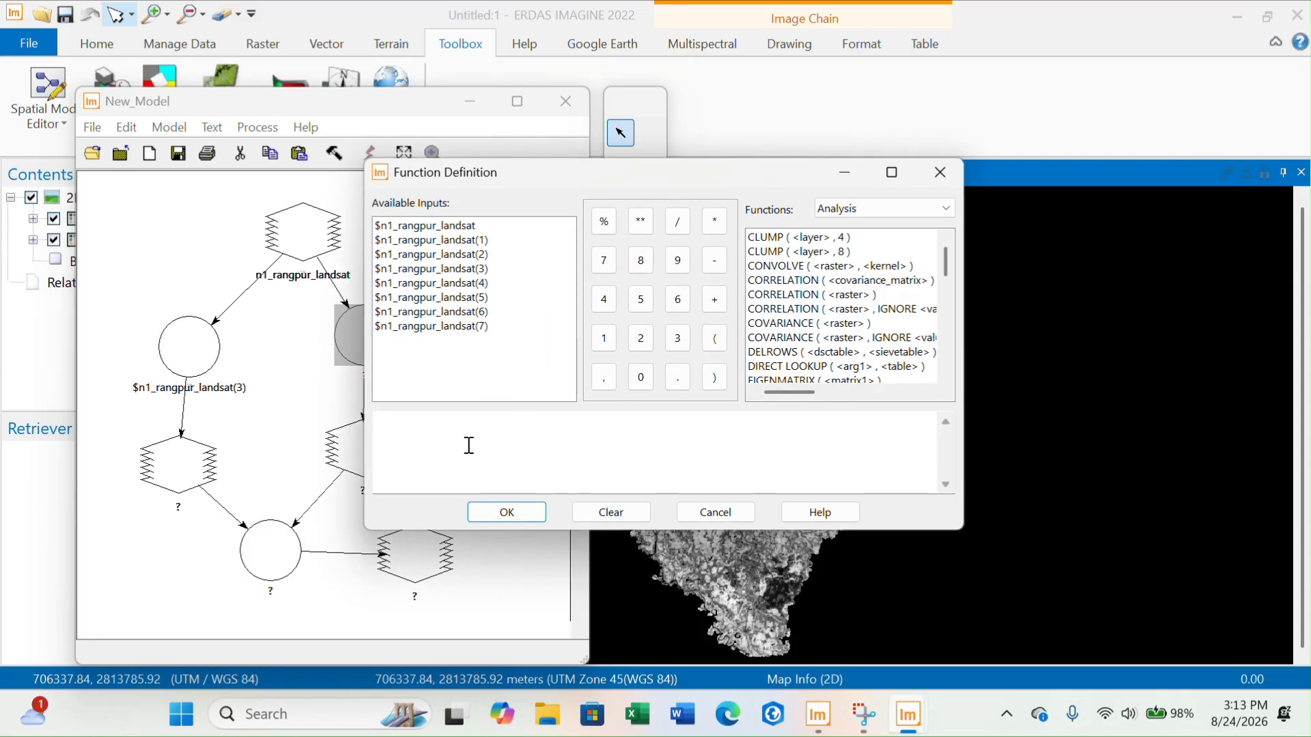
pyautogui.click(416, 431)
pyautogui.click(475, 269)
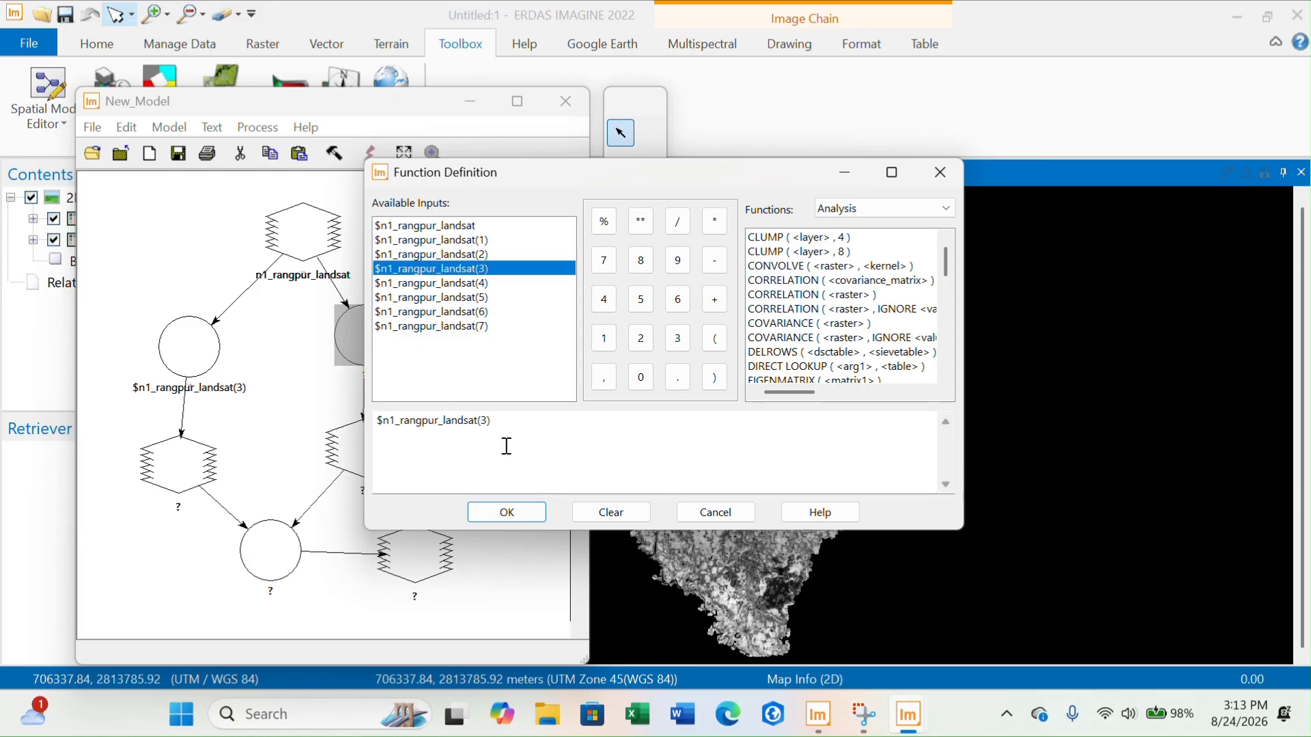
pyautogui.click(714, 299)
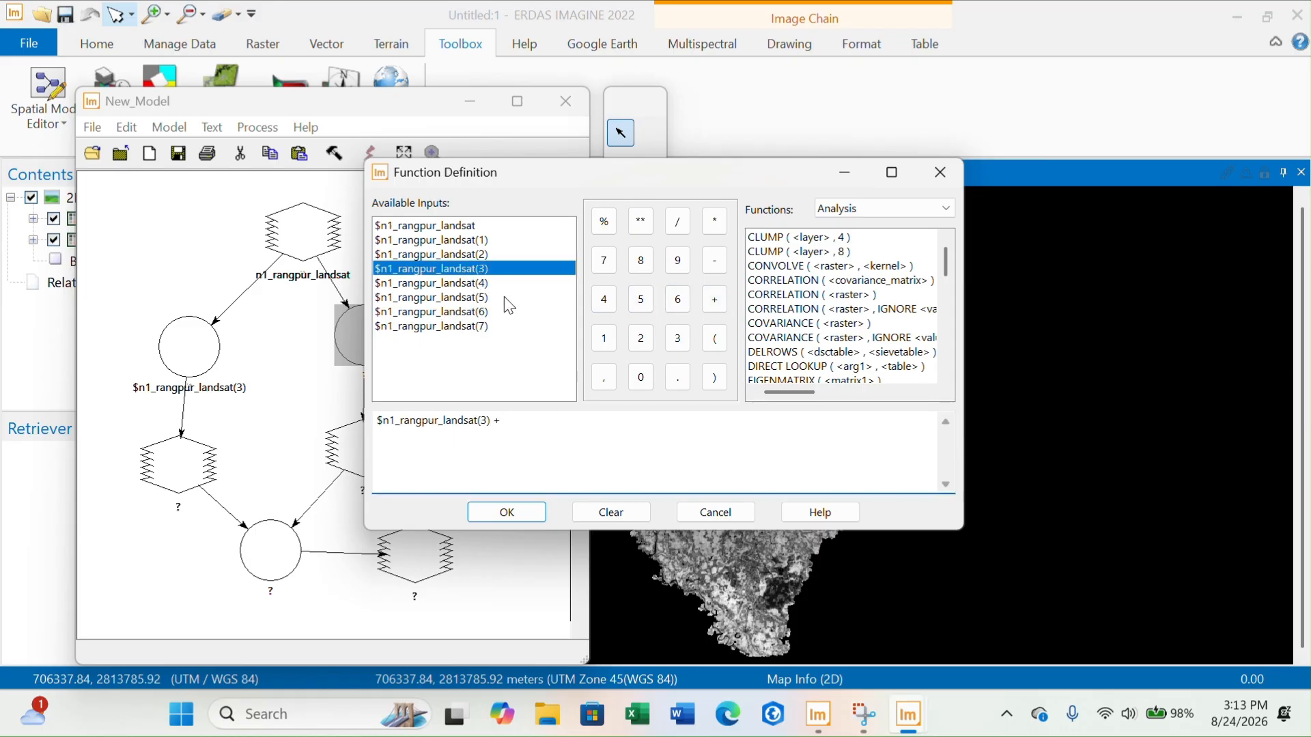
pyautogui.click(482, 298)
pyautogui.click(508, 512)
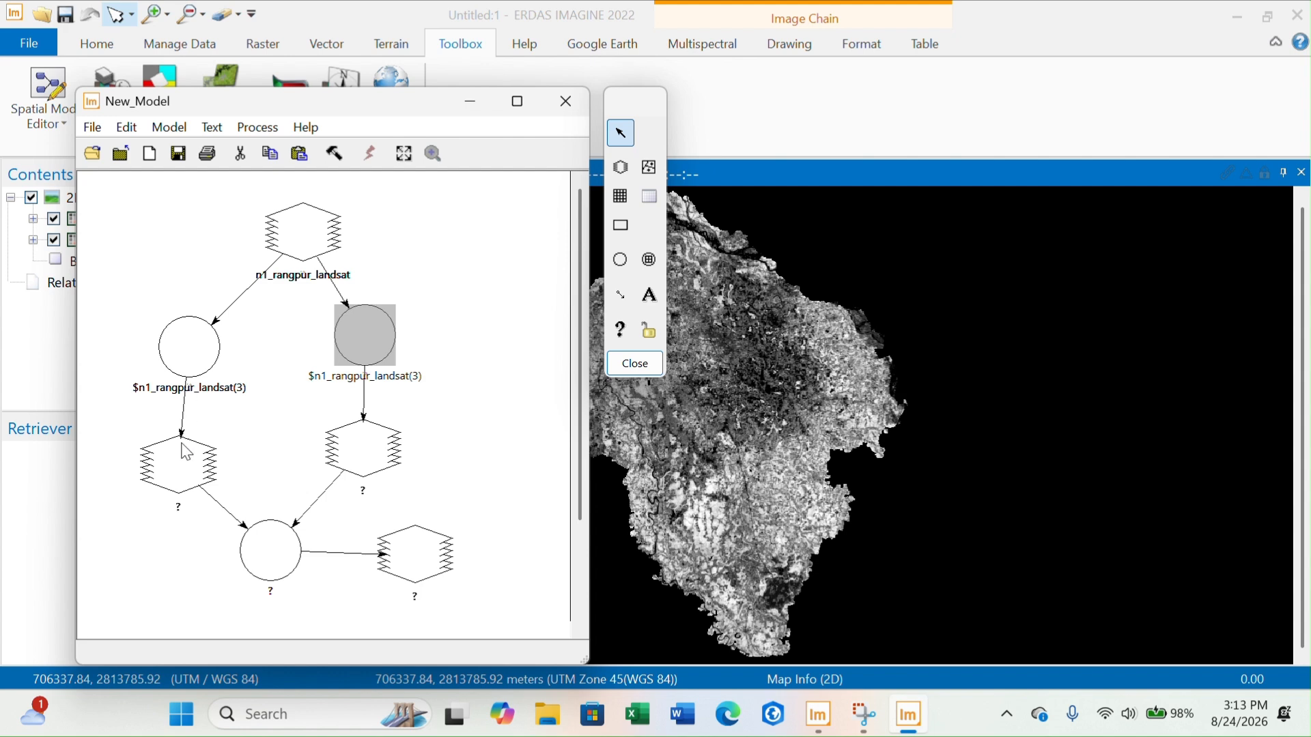
# Make the left intermediate raster a temporary raster only, keeping the Float data type
pyautogui.doubleClick(186, 473)
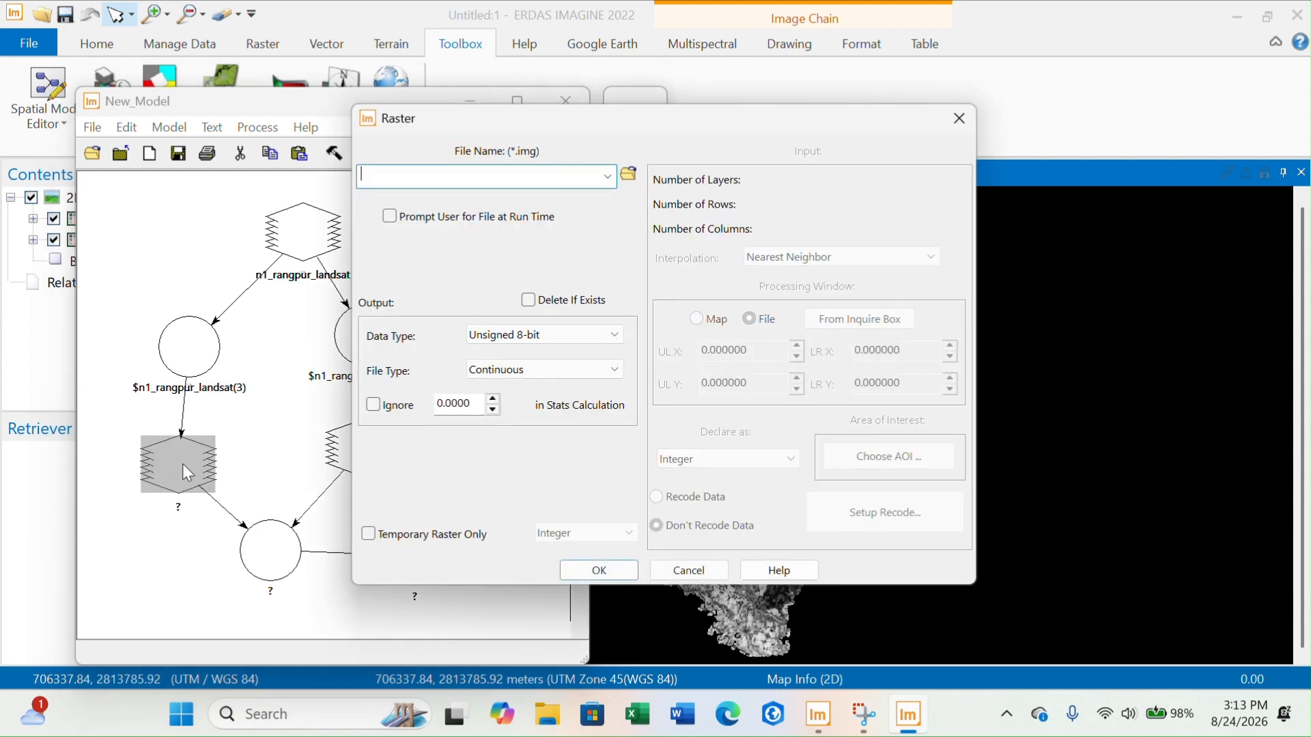
pyautogui.click(396, 537)
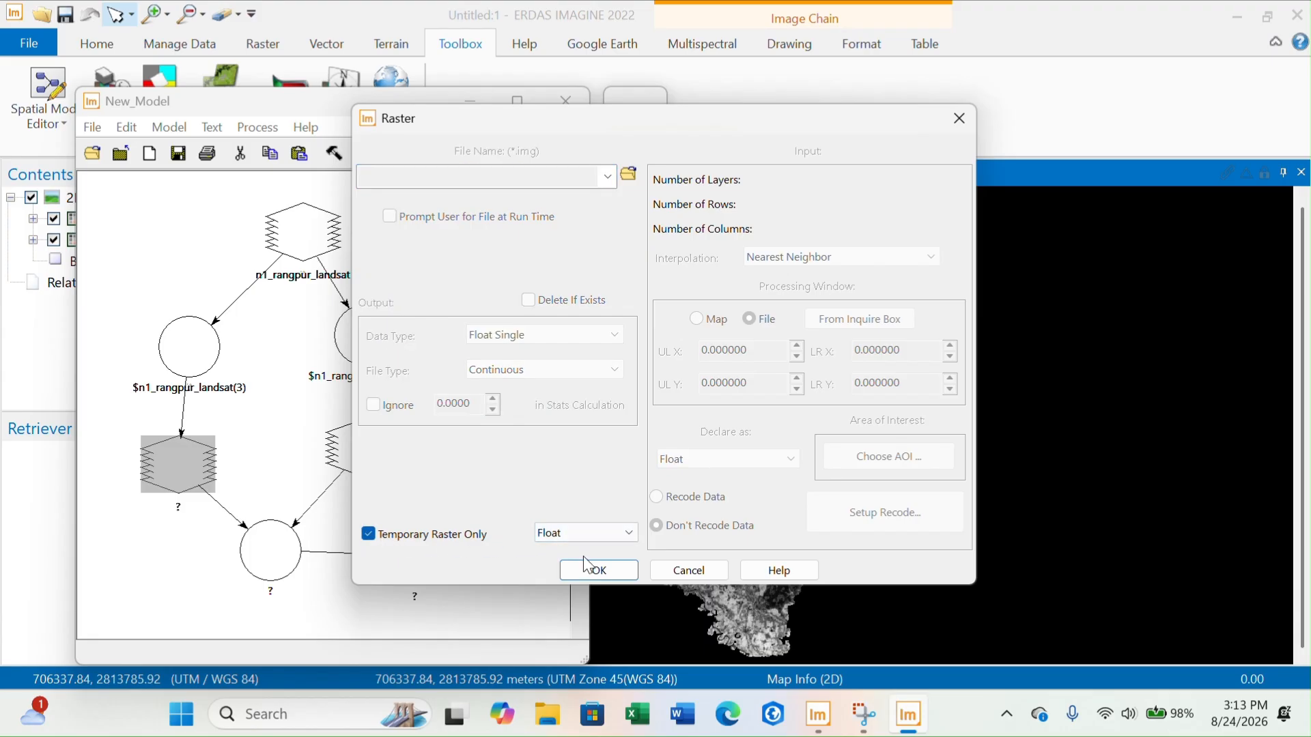
pyautogui.click(633, 528)
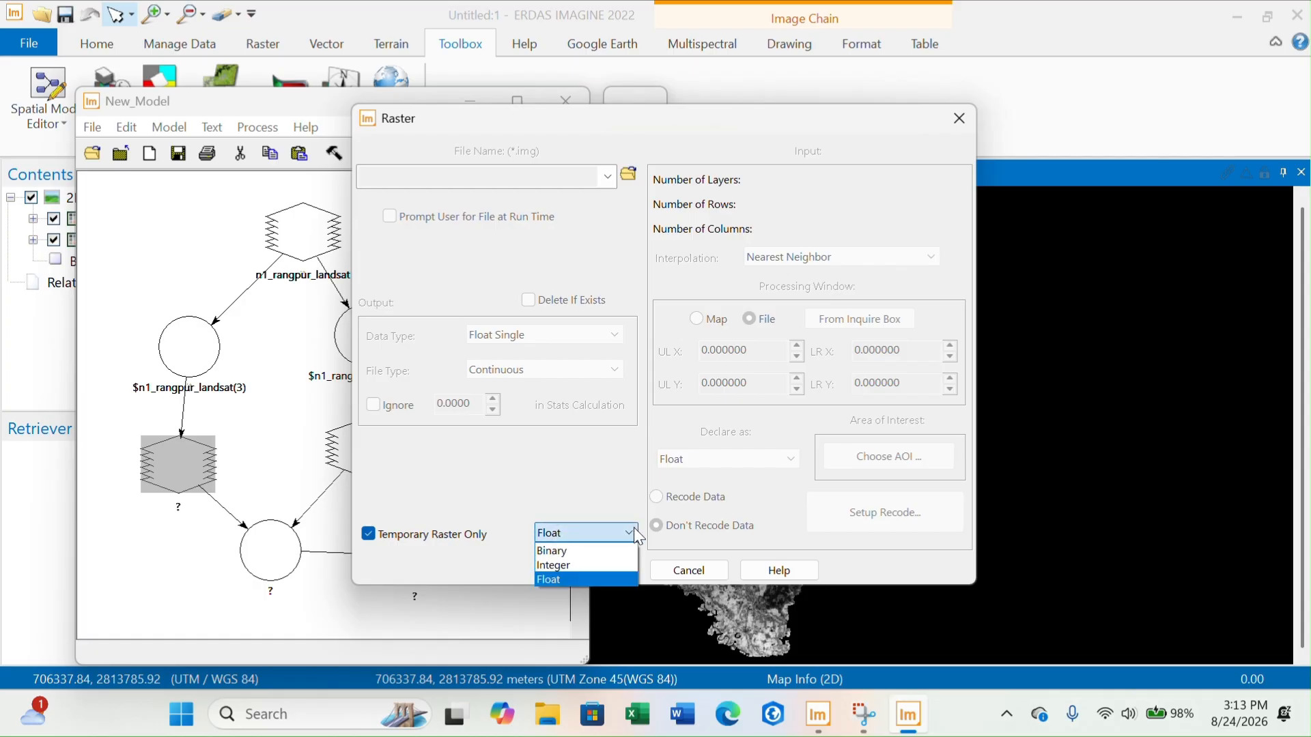
pyautogui.click(634, 528)
pyautogui.click(618, 572)
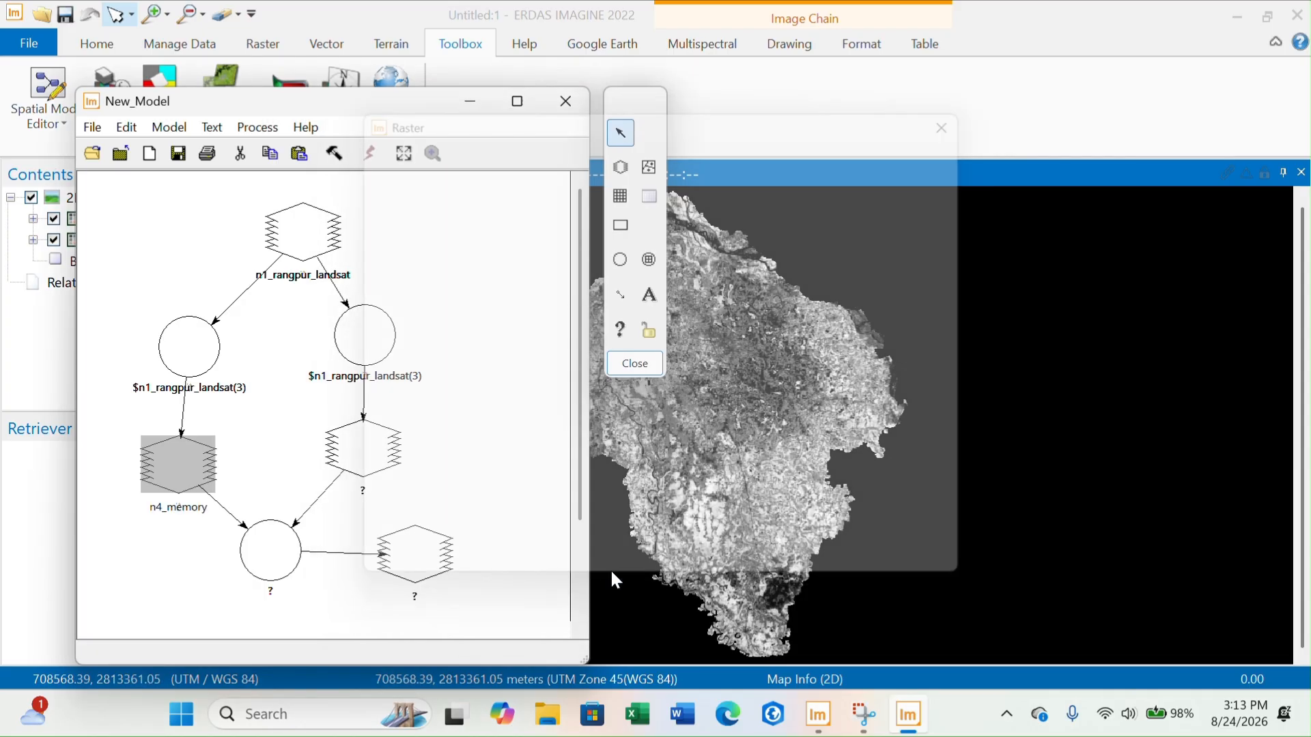
# Make the right intermediate raster below the sum function a temporary raster only as well
pyautogui.click(374, 454)
pyautogui.doubleClick(377, 456)
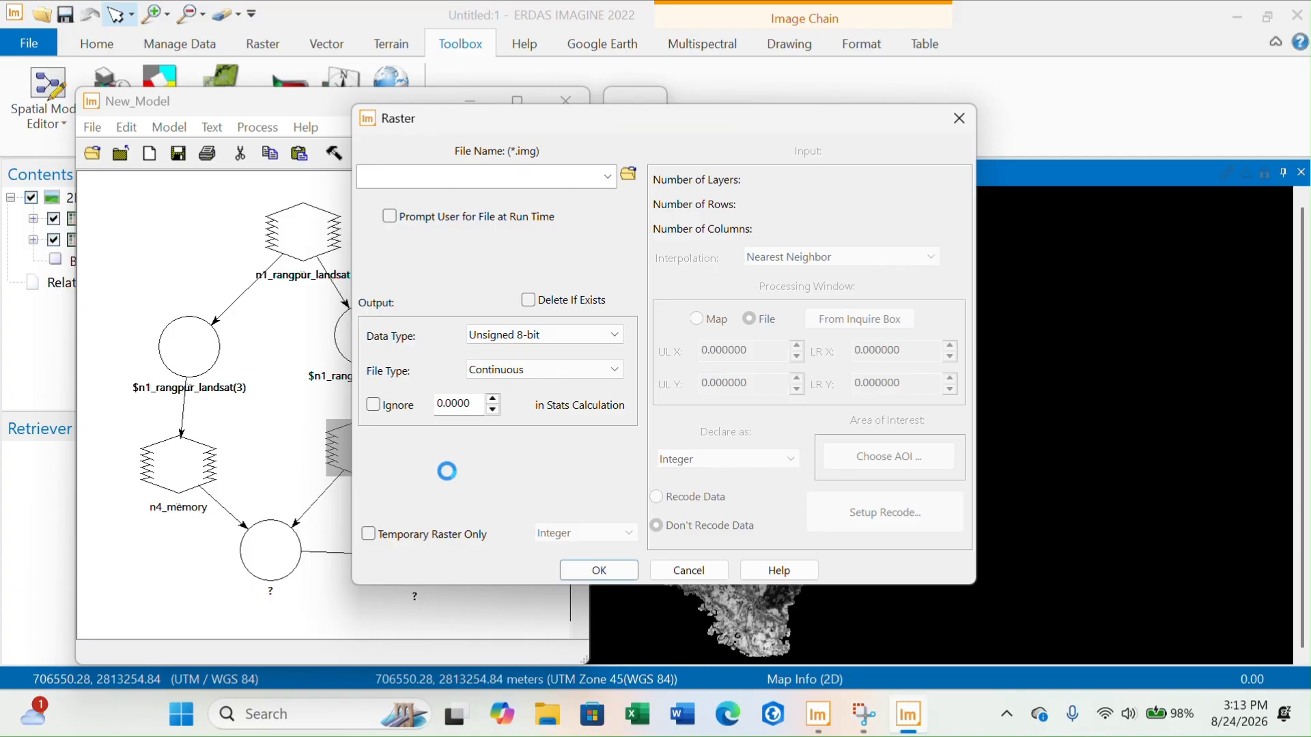
pyautogui.click(456, 533)
pyautogui.click(600, 572)
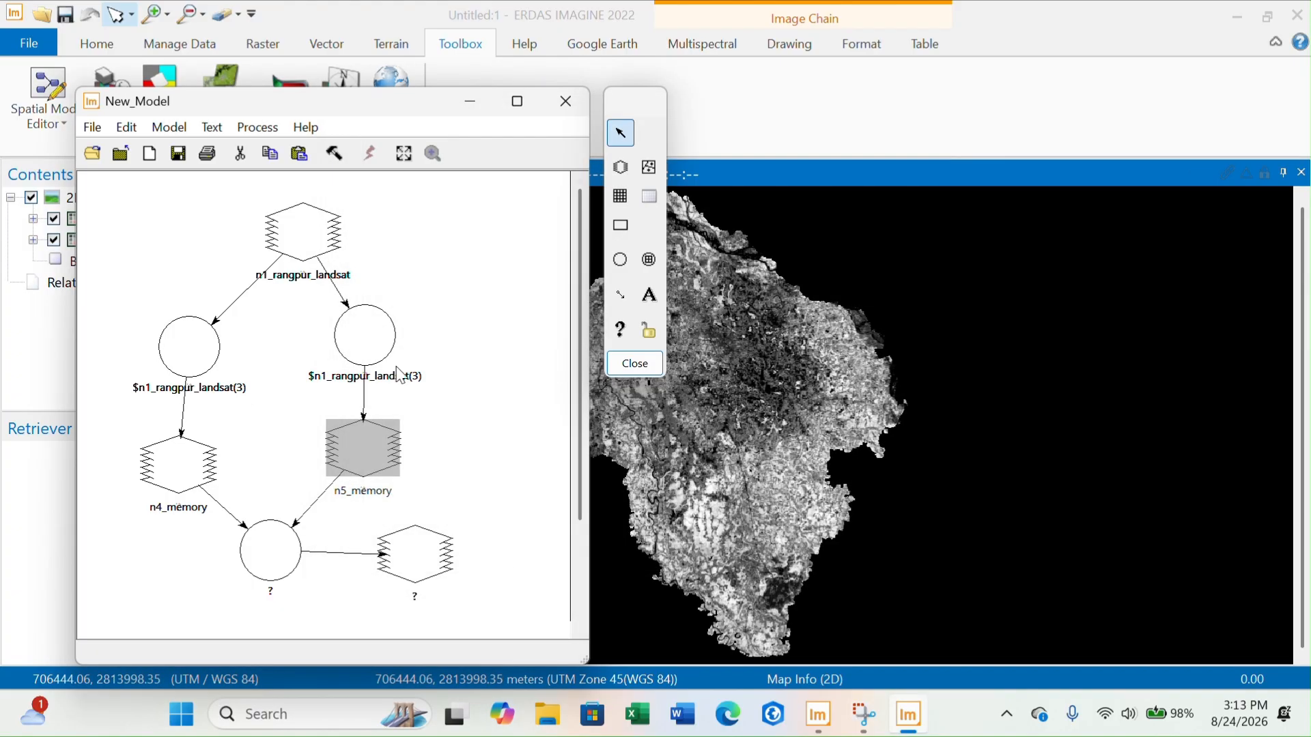
# Define the bottom function as EITHER 0 IF ($n5_memory==0.0) OR $n4_memory / $n5_memory OTHERWISE
pyautogui.doubleClick(274, 550)
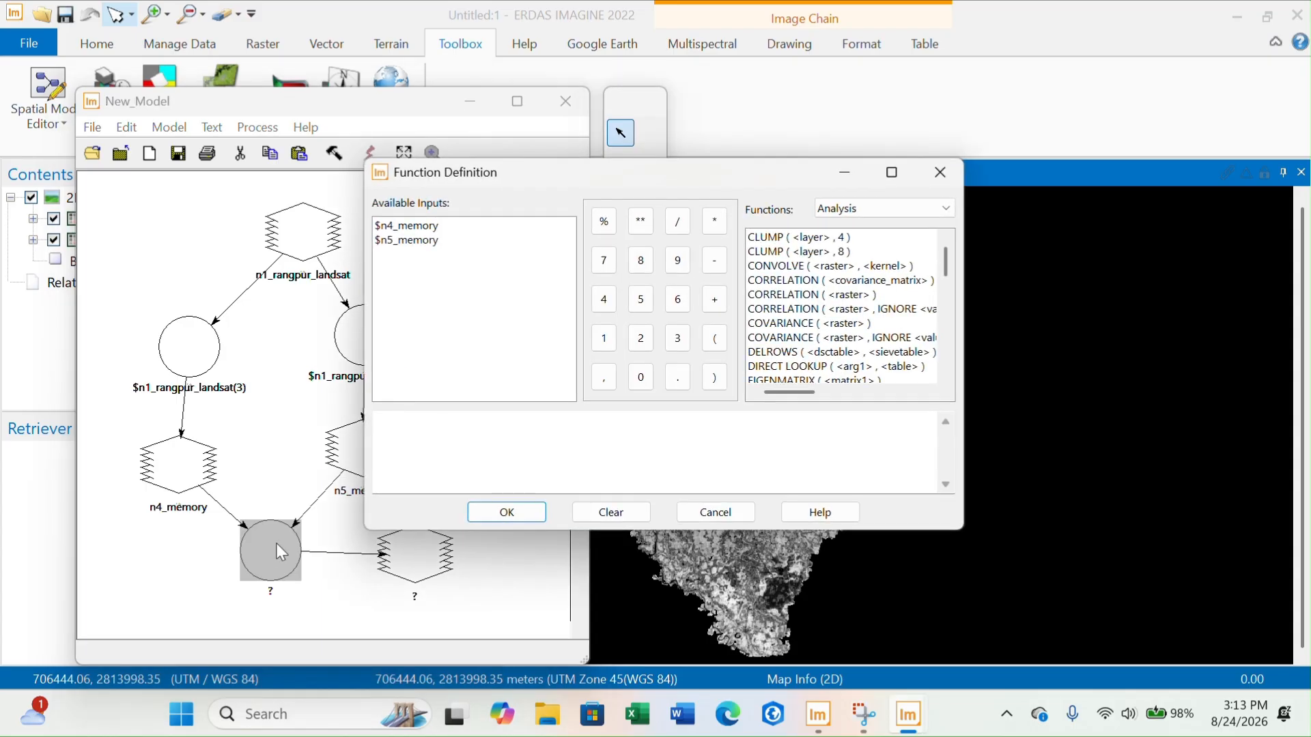
pyautogui.click(438, 428)
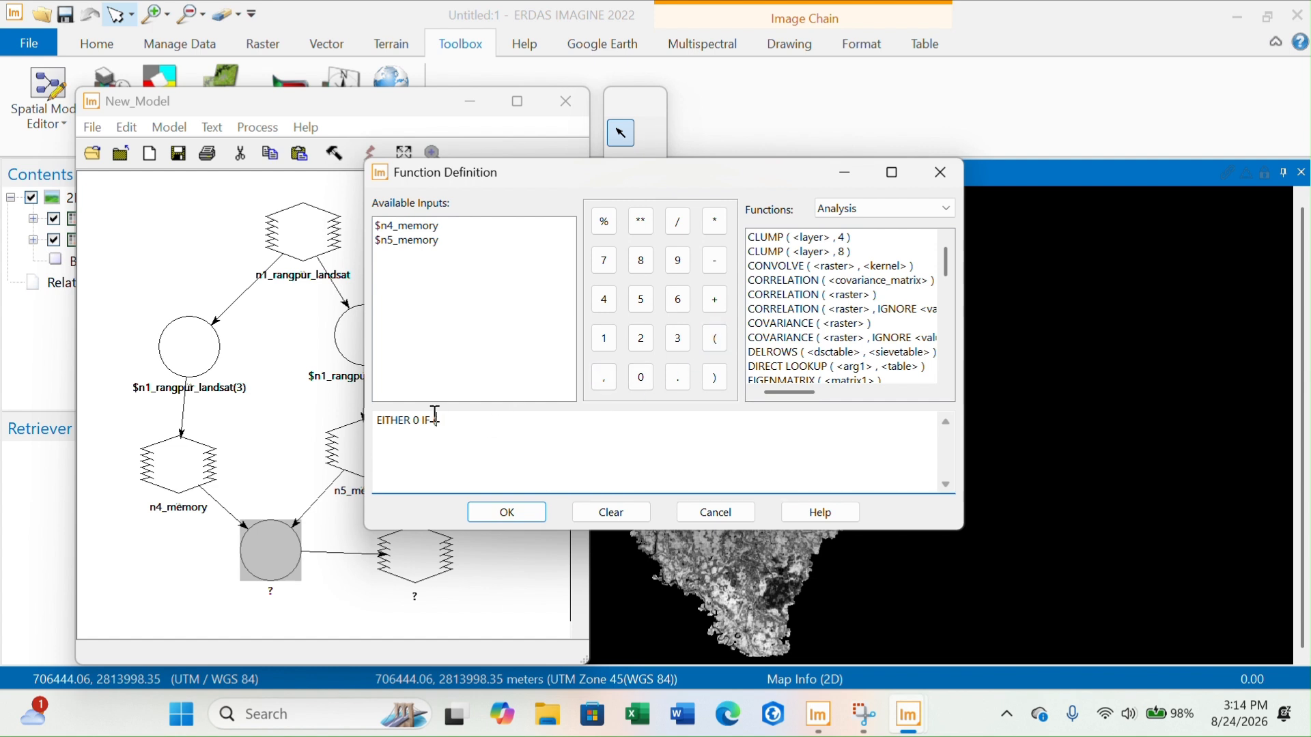
pyautogui.click(429, 242)
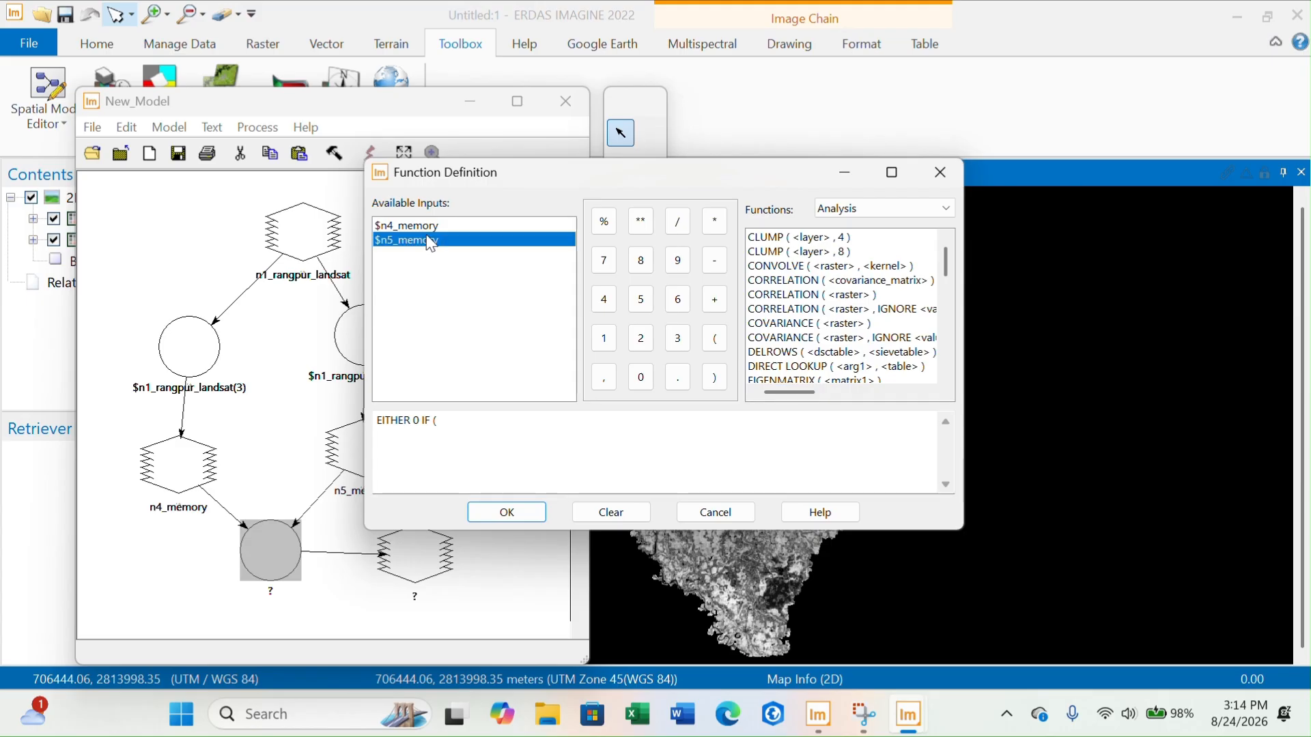
pyautogui.click(517, 414)
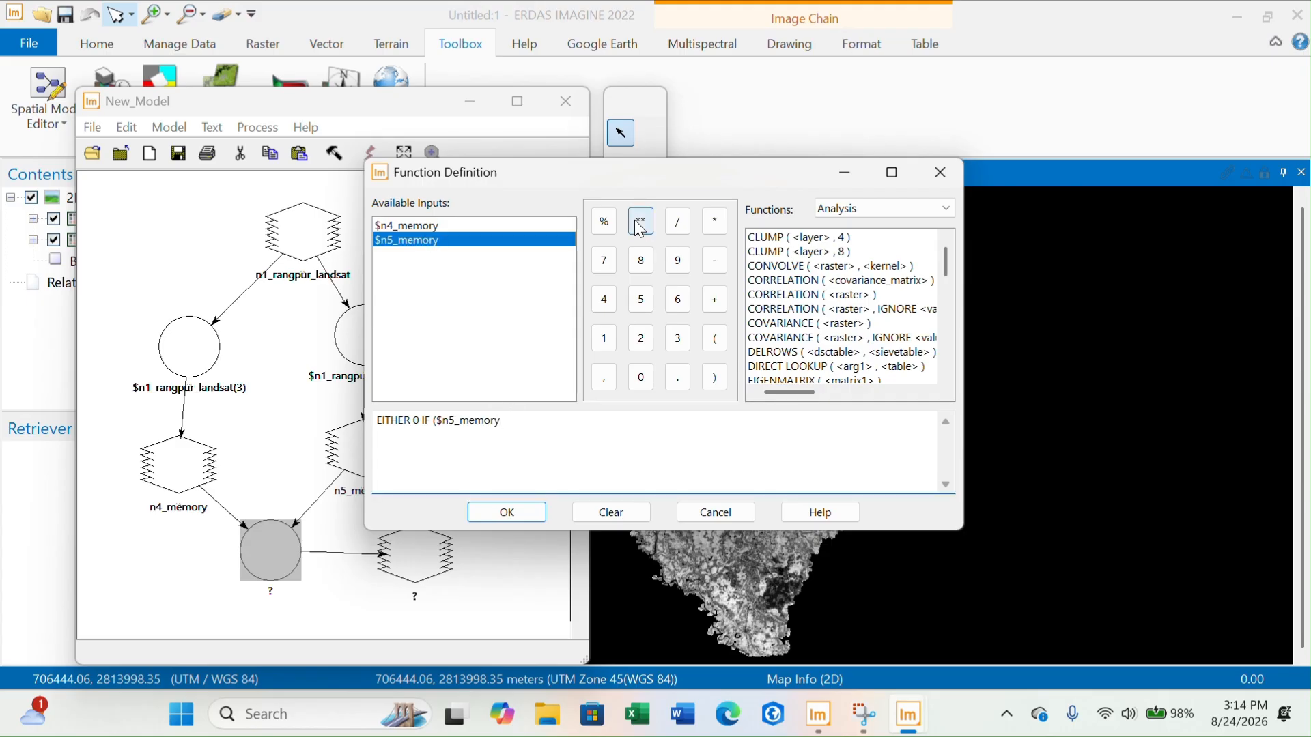
pyautogui.click(714, 377)
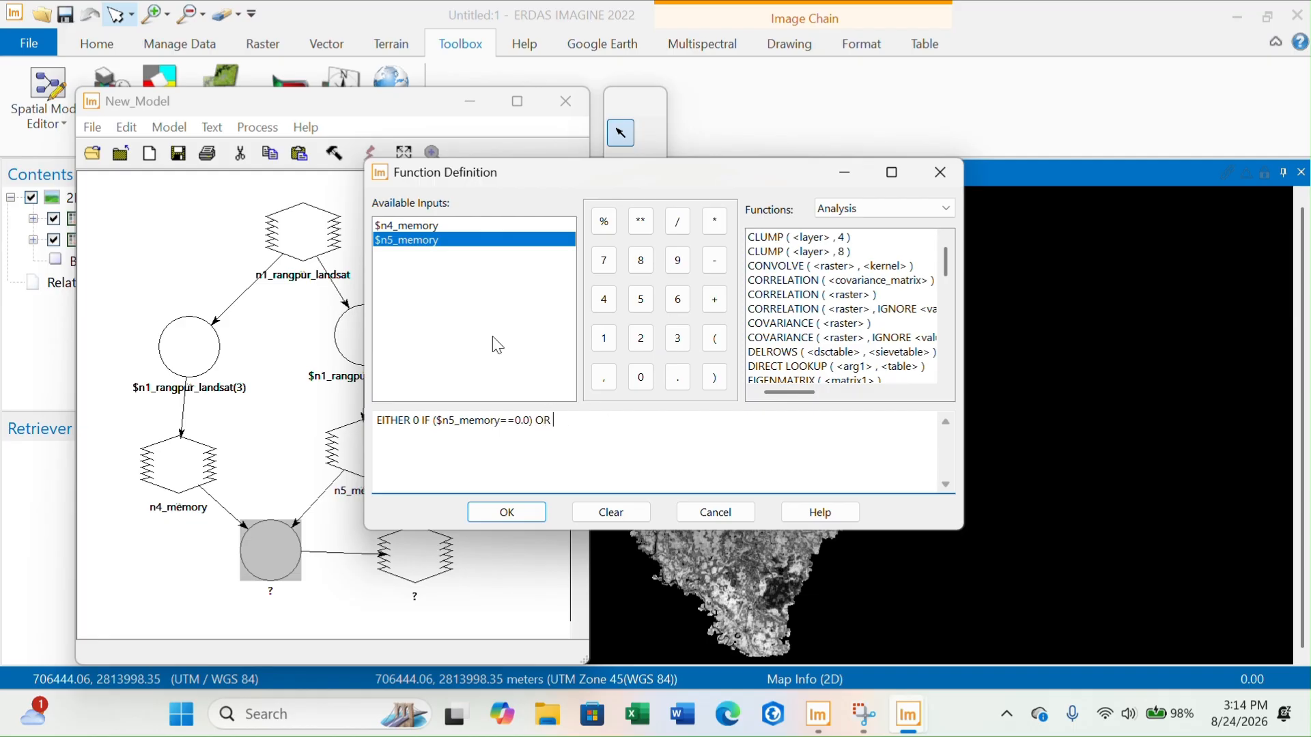
pyautogui.click(439, 226)
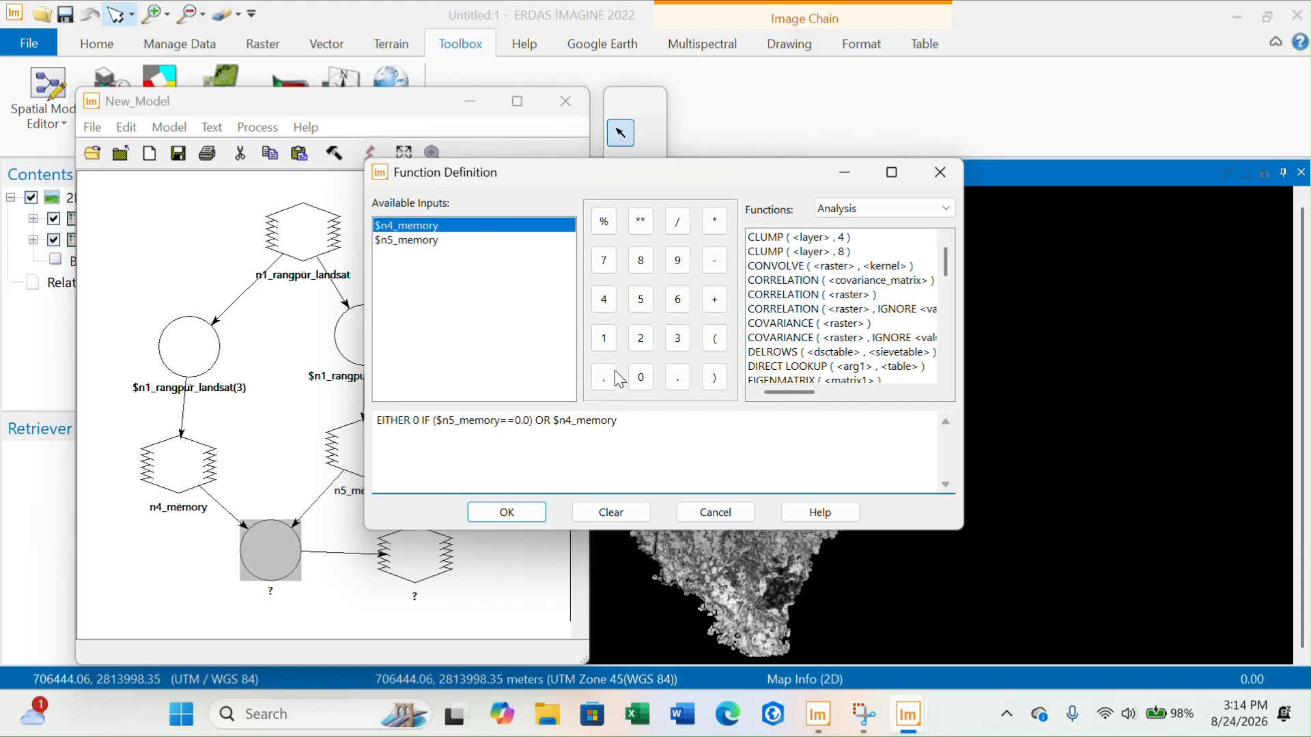
pyautogui.click(677, 222)
pyautogui.click(439, 240)
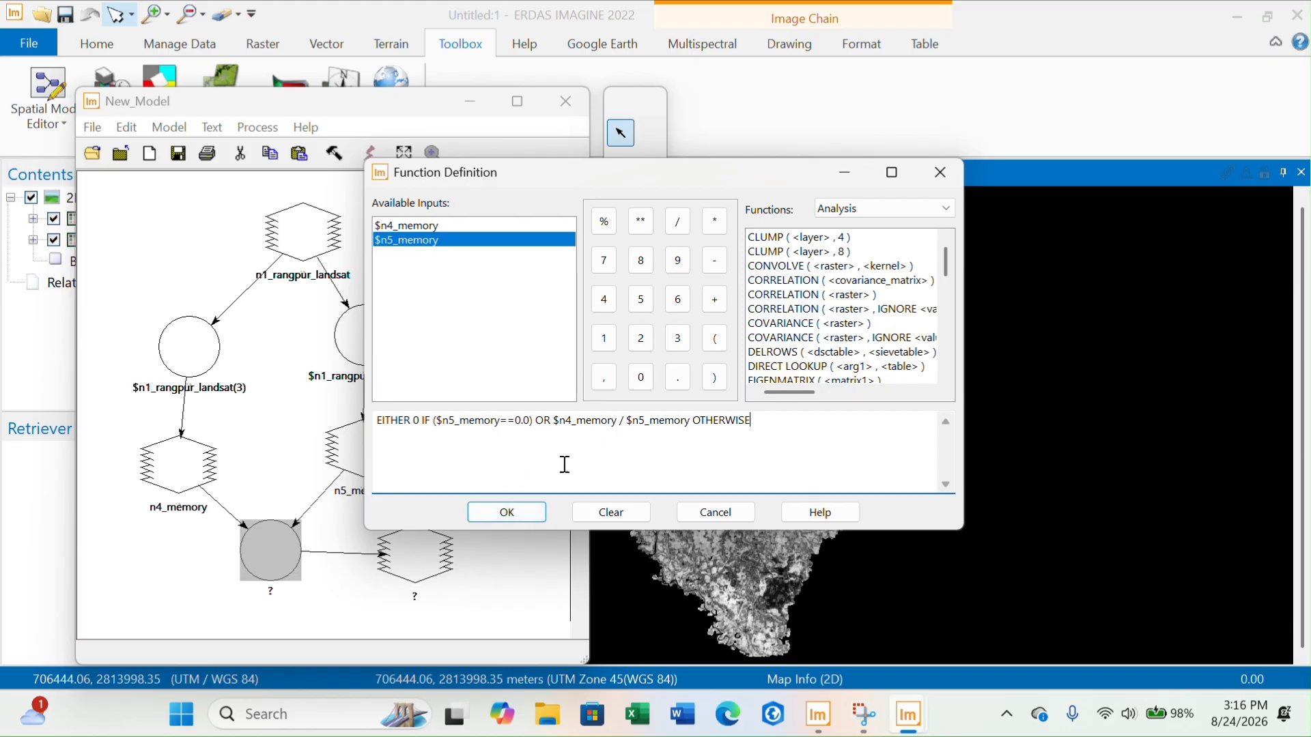
pyautogui.click(518, 515)
# Set the output raster's file to NDWI.img in New folder, keeping Unsigned 8-bit data and the Continuous file type
pyautogui.click(421, 559)
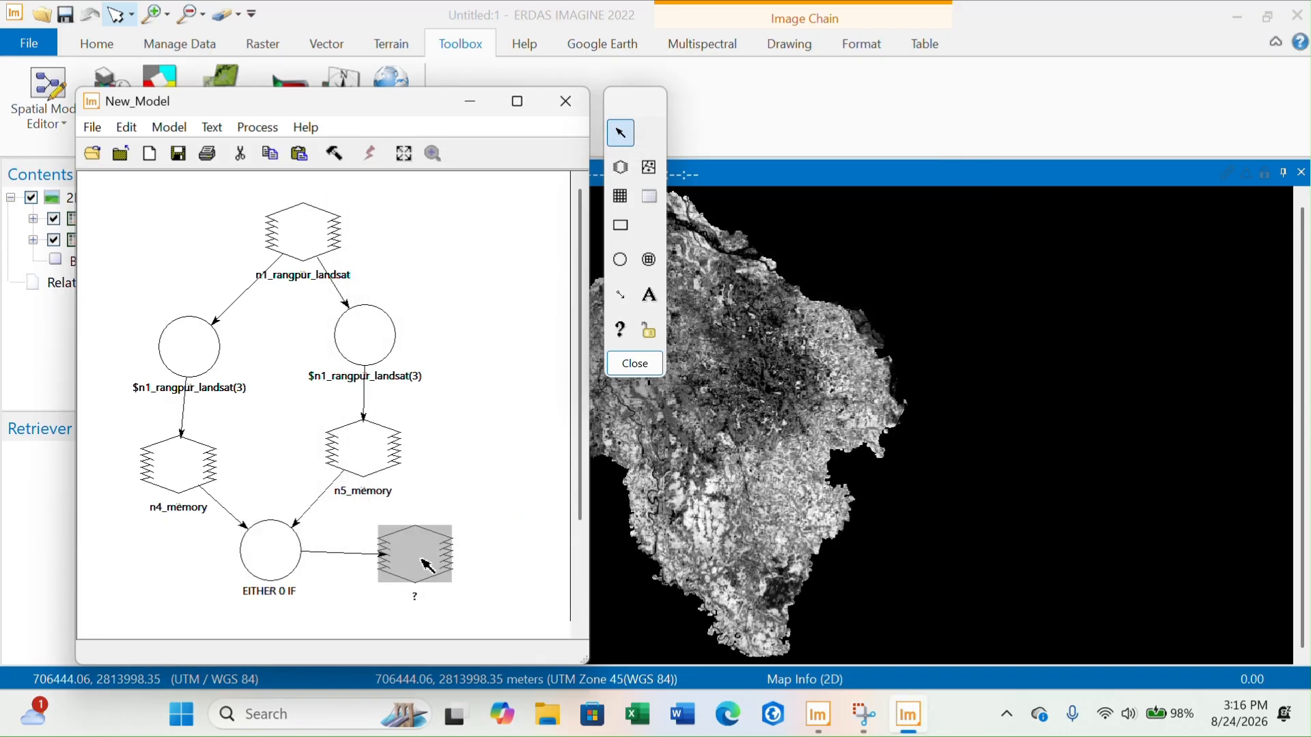
pyautogui.doubleClick(427, 565)
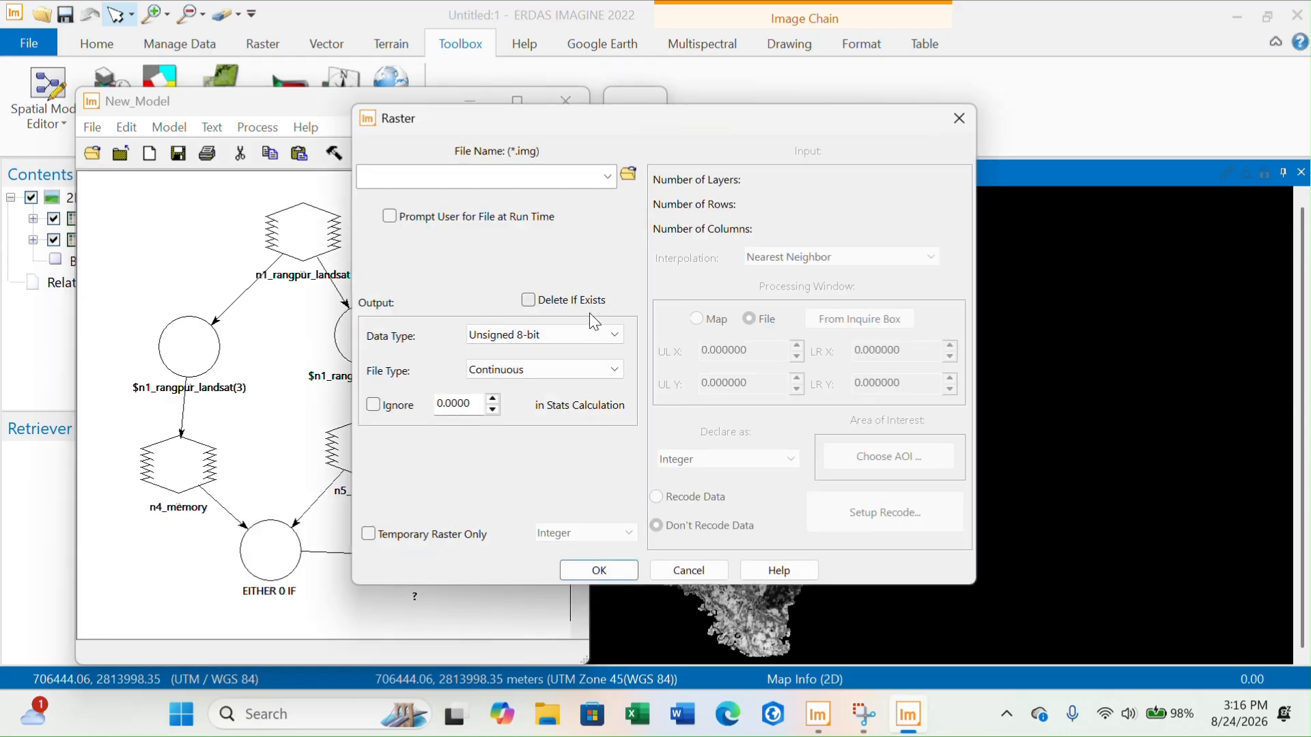
pyautogui.click(623, 176)
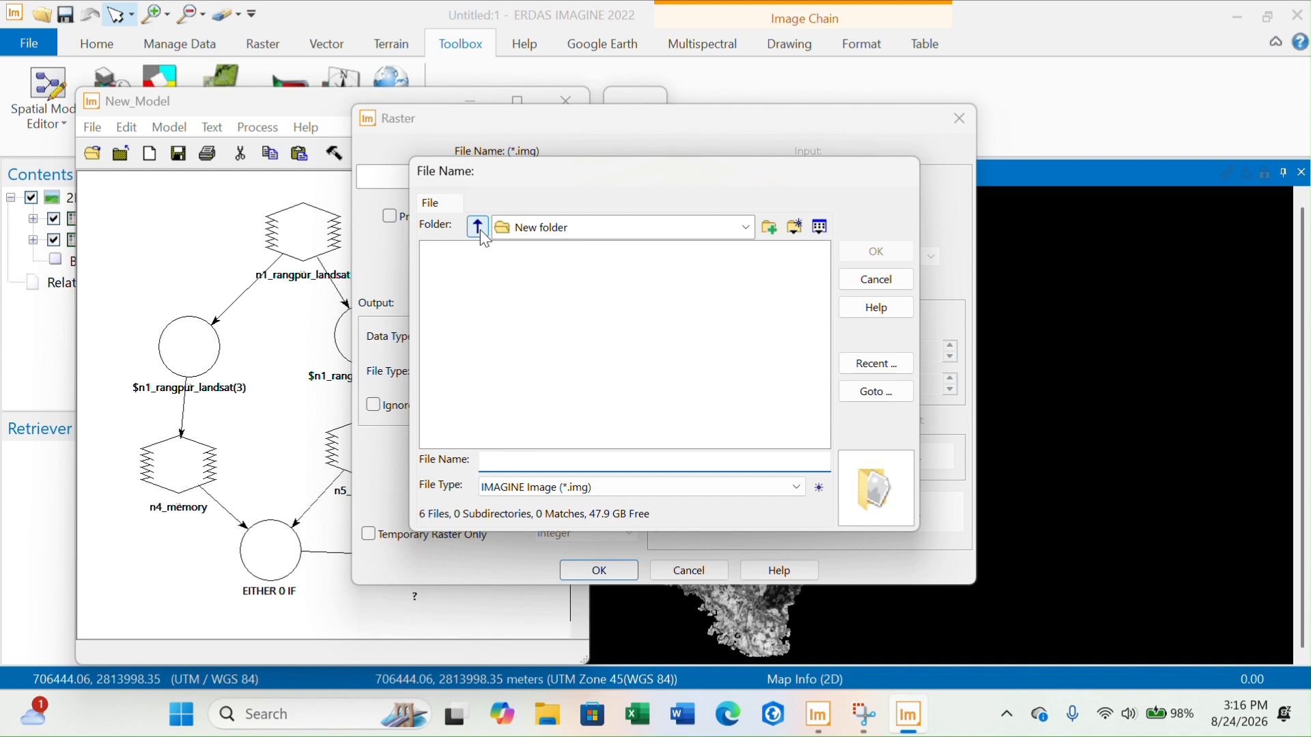
pyautogui.write('N')
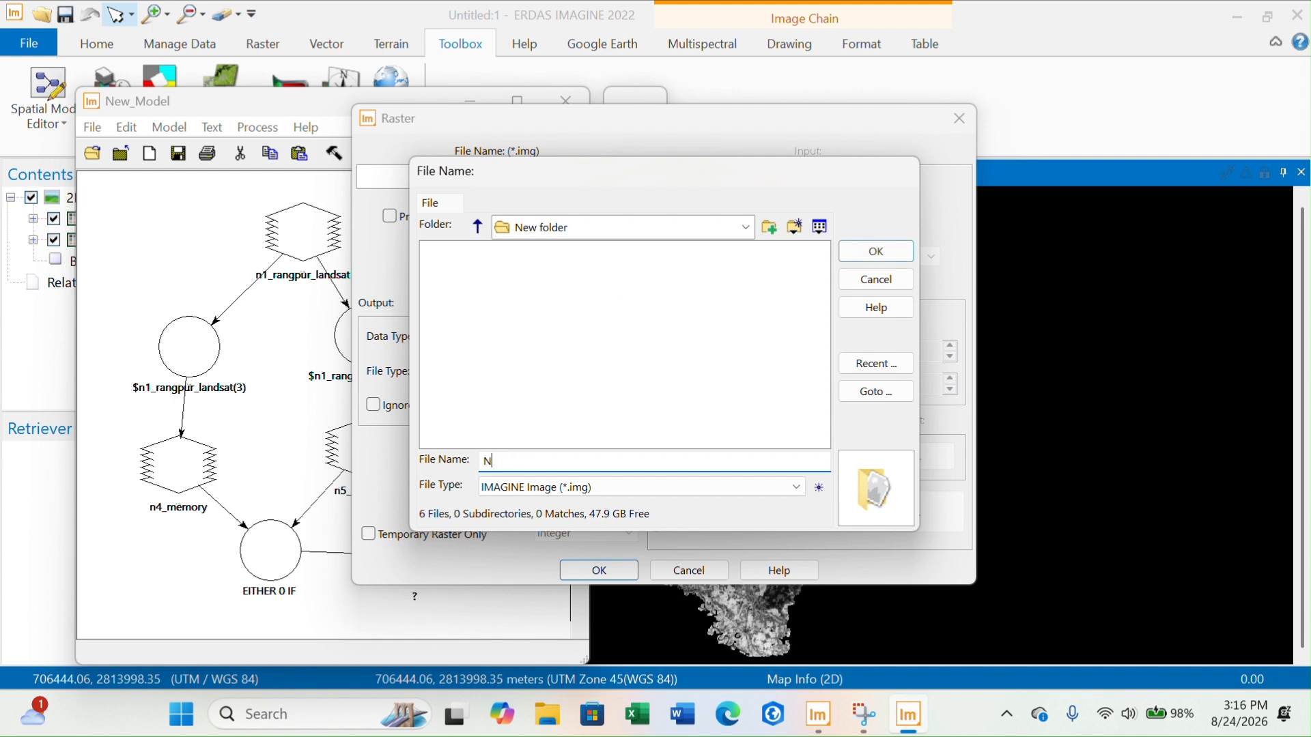
pyautogui.write('DWI')
pyautogui.click(876, 251)
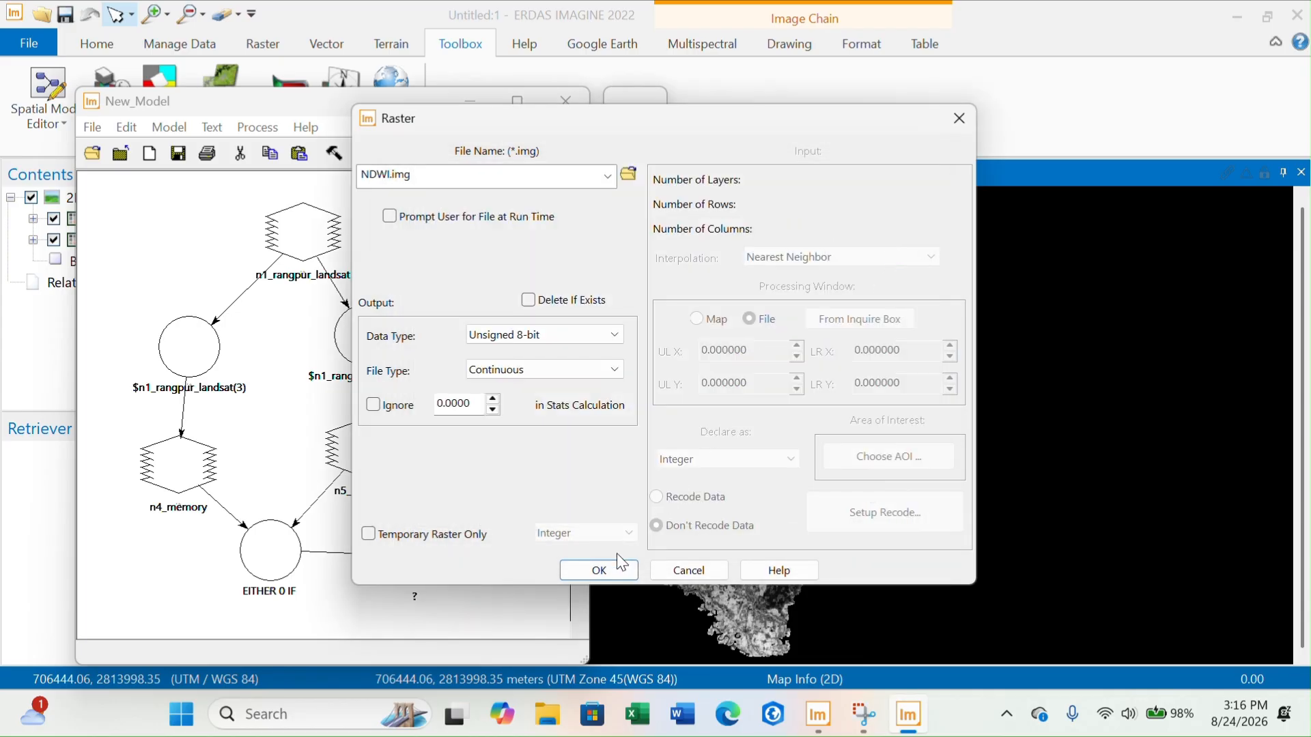
pyautogui.click(601, 571)
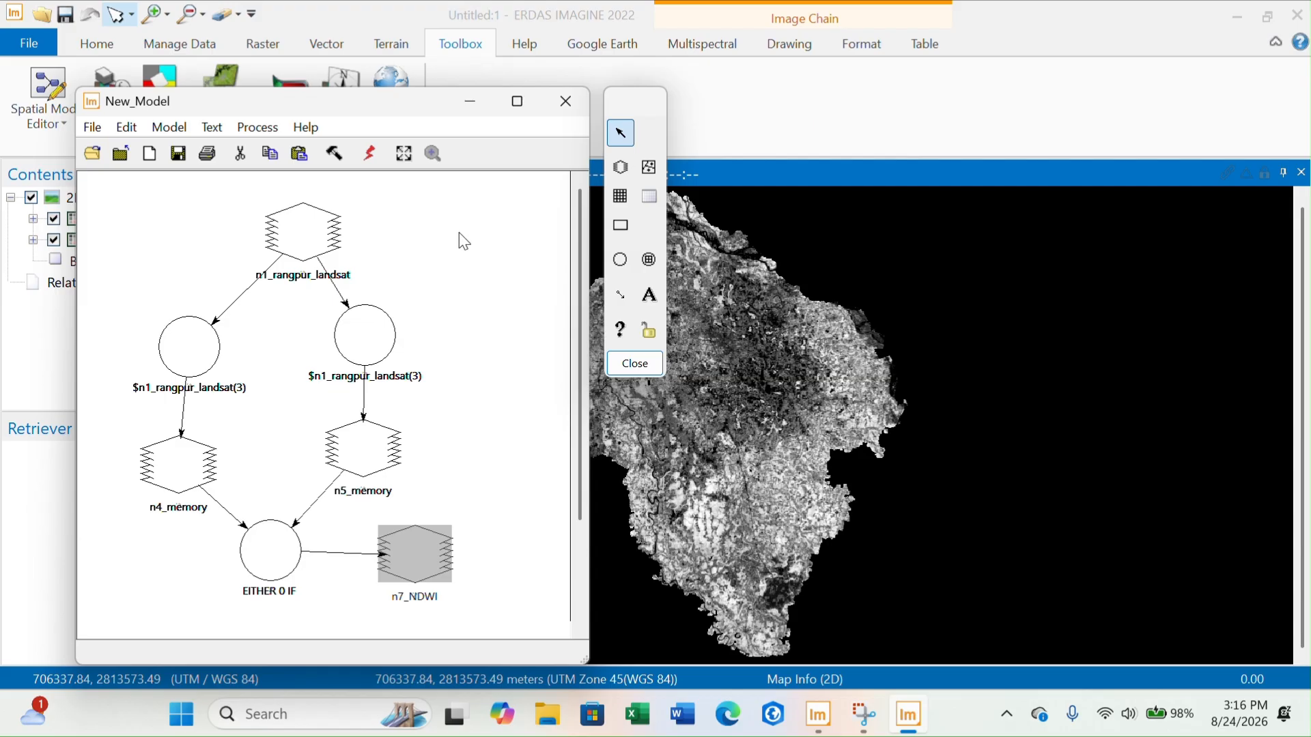
# Run the completed NDWI model, close the process list, and minimize the model window
pyautogui.click(374, 152)
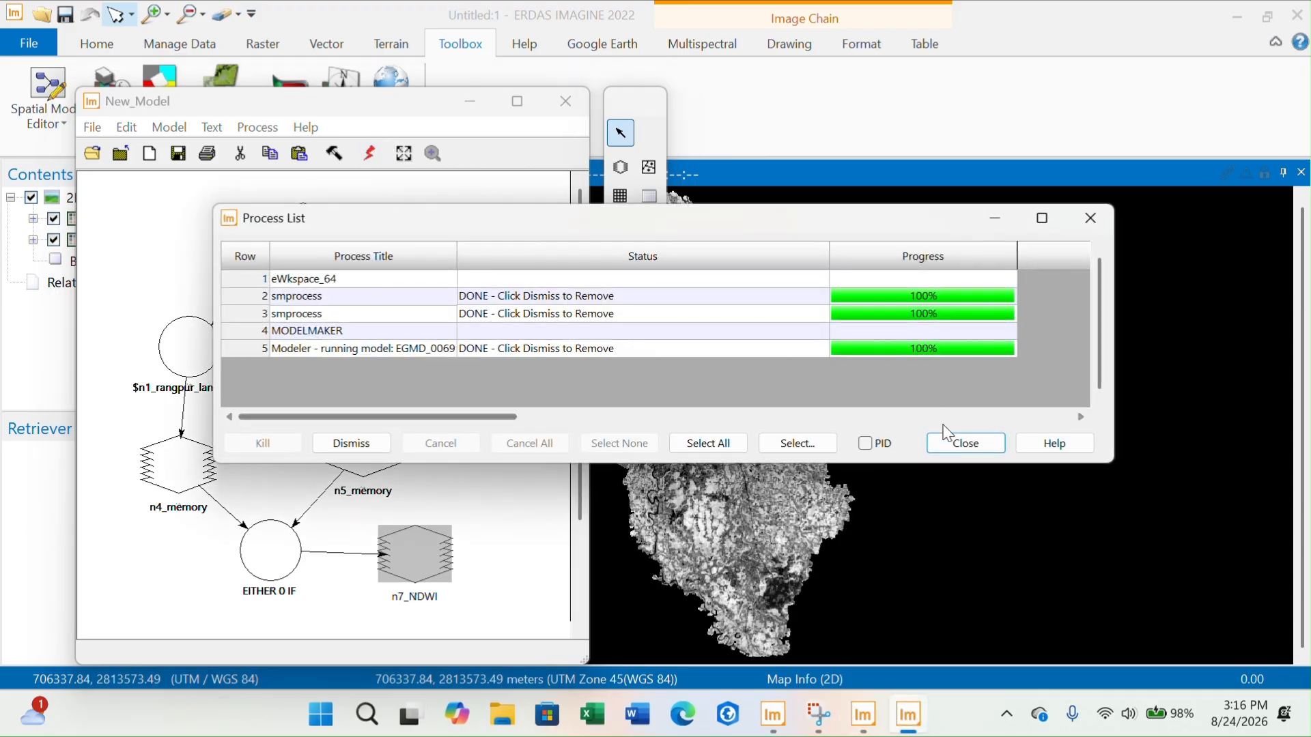
pyautogui.click(963, 444)
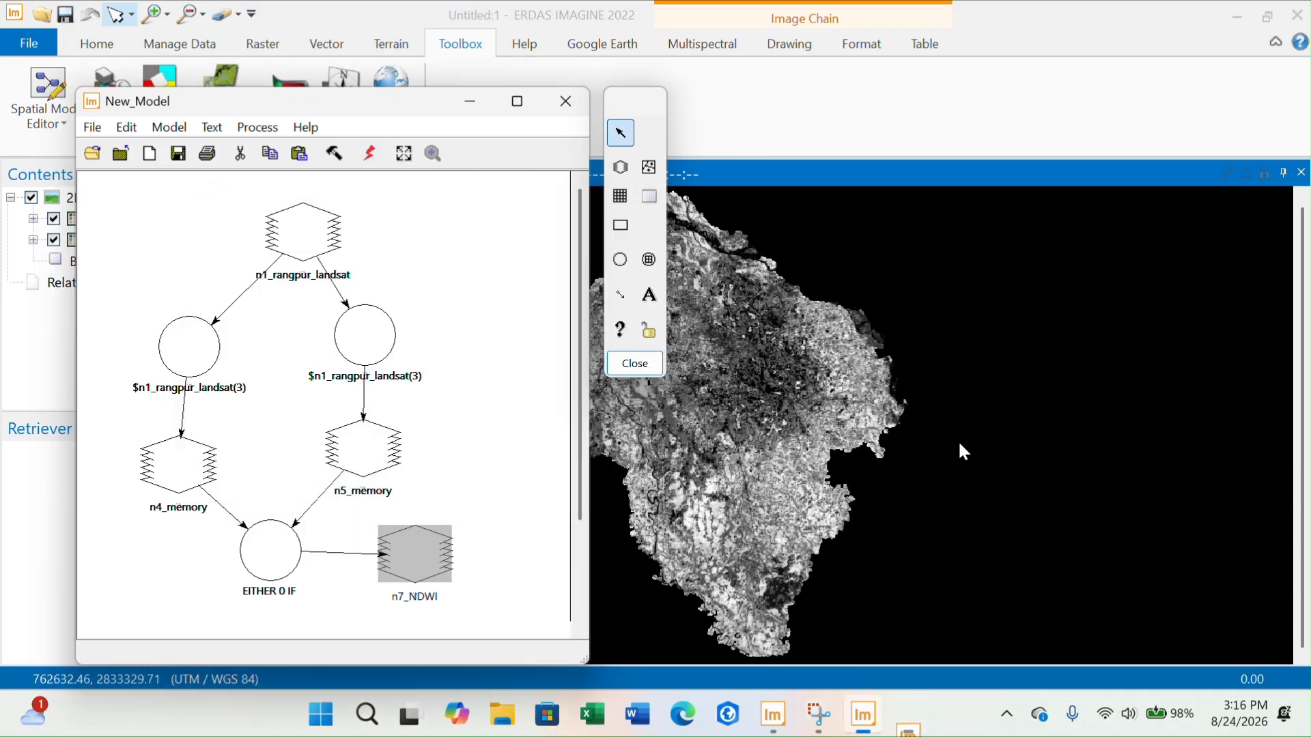
pyautogui.click(481, 102)
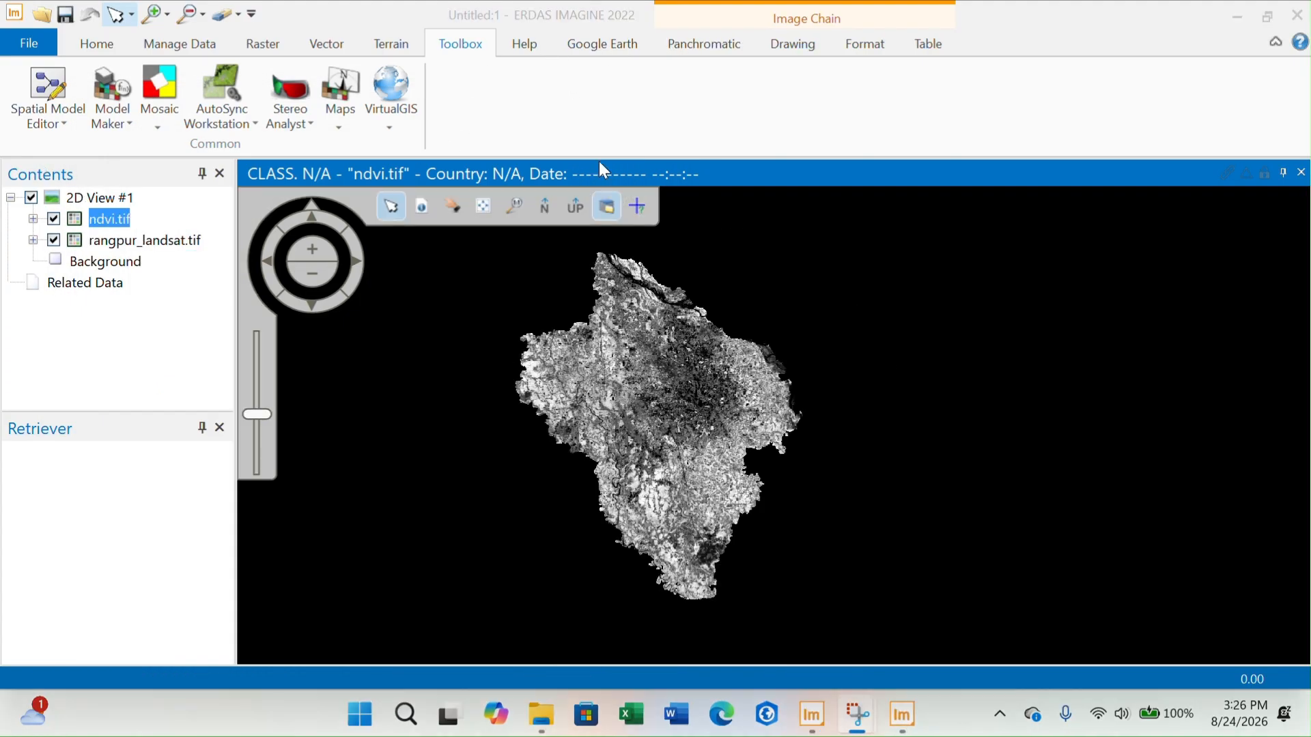
pyautogui.click(912, 728)
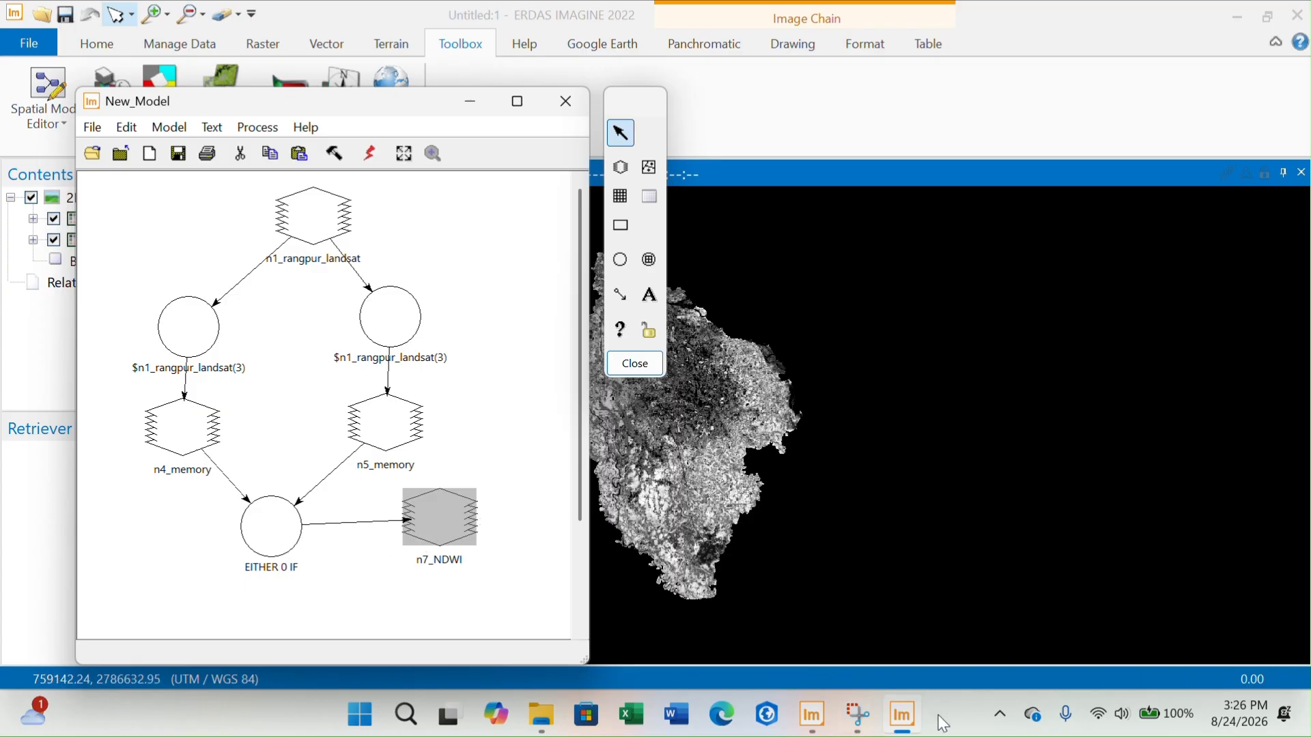
pyautogui.click(913, 718)
# Open NDWI.allraster from the recent documents in the 2D view
pyautogui.click(22, 48)
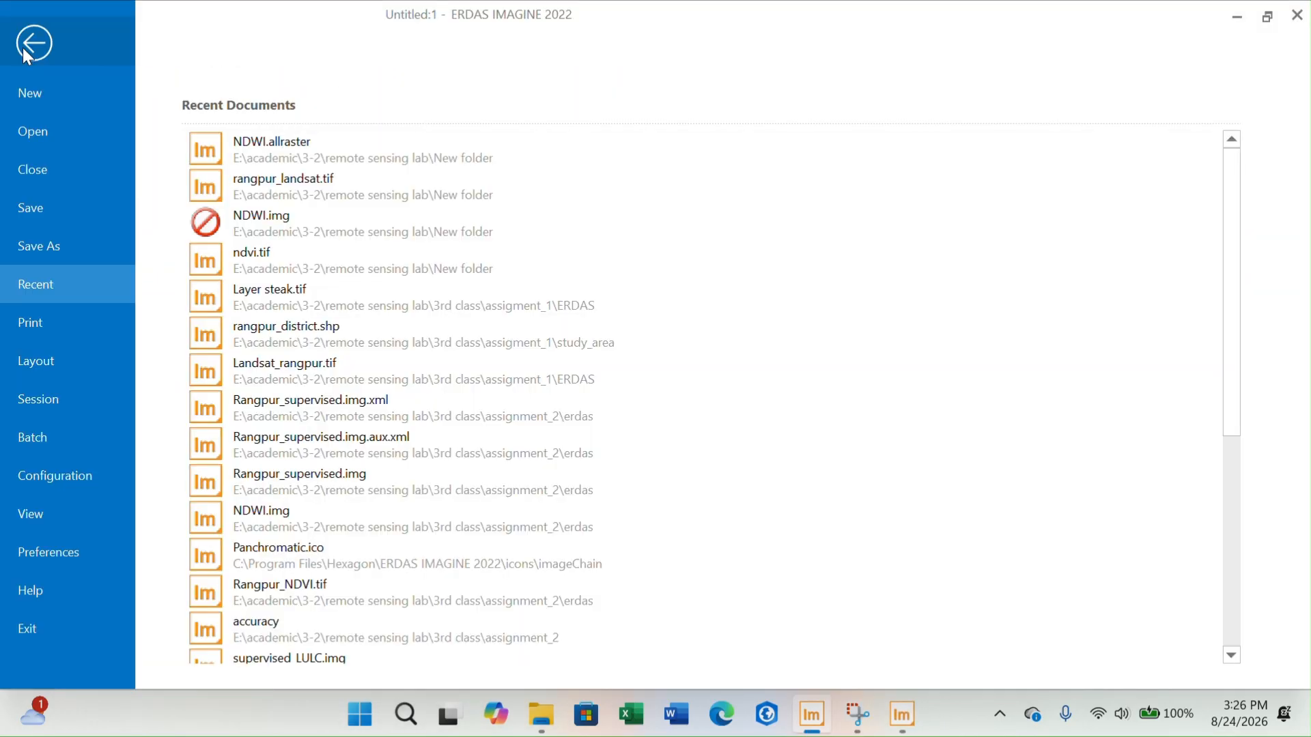
pyautogui.click(338, 150)
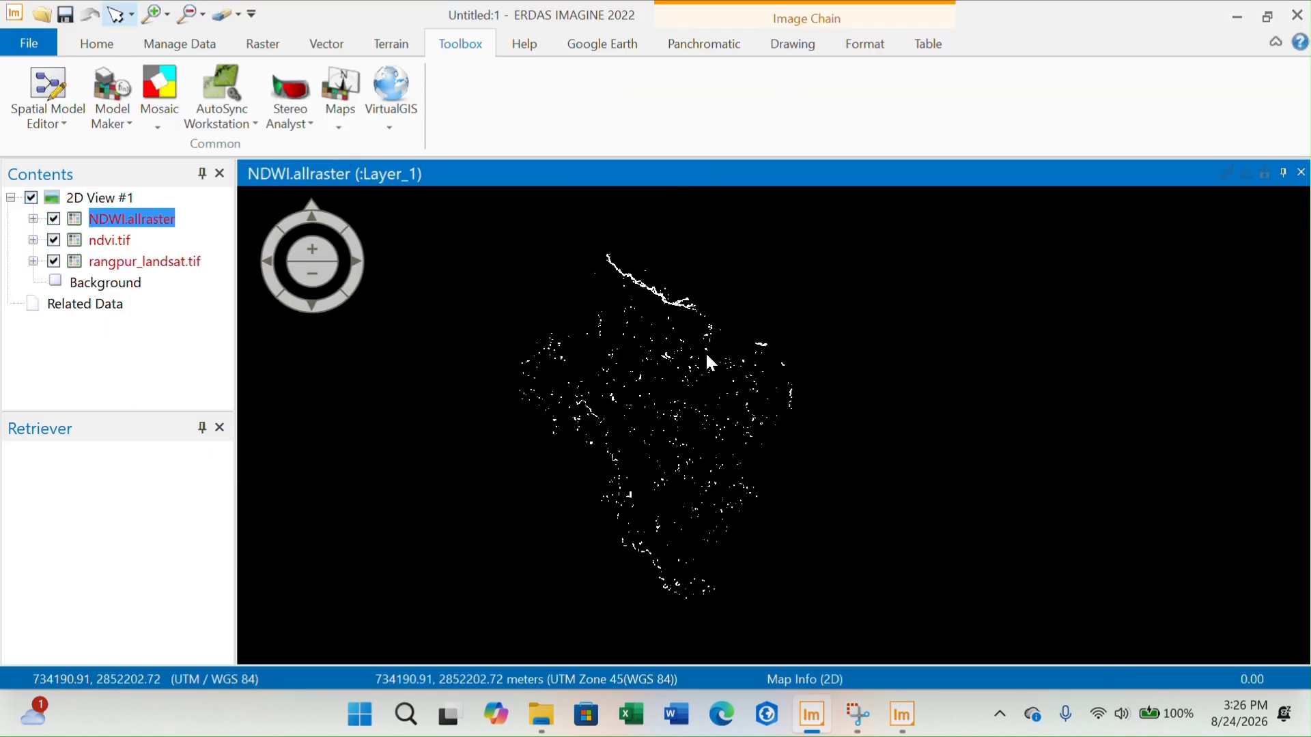
pyautogui.scroll(4, 636, 279)
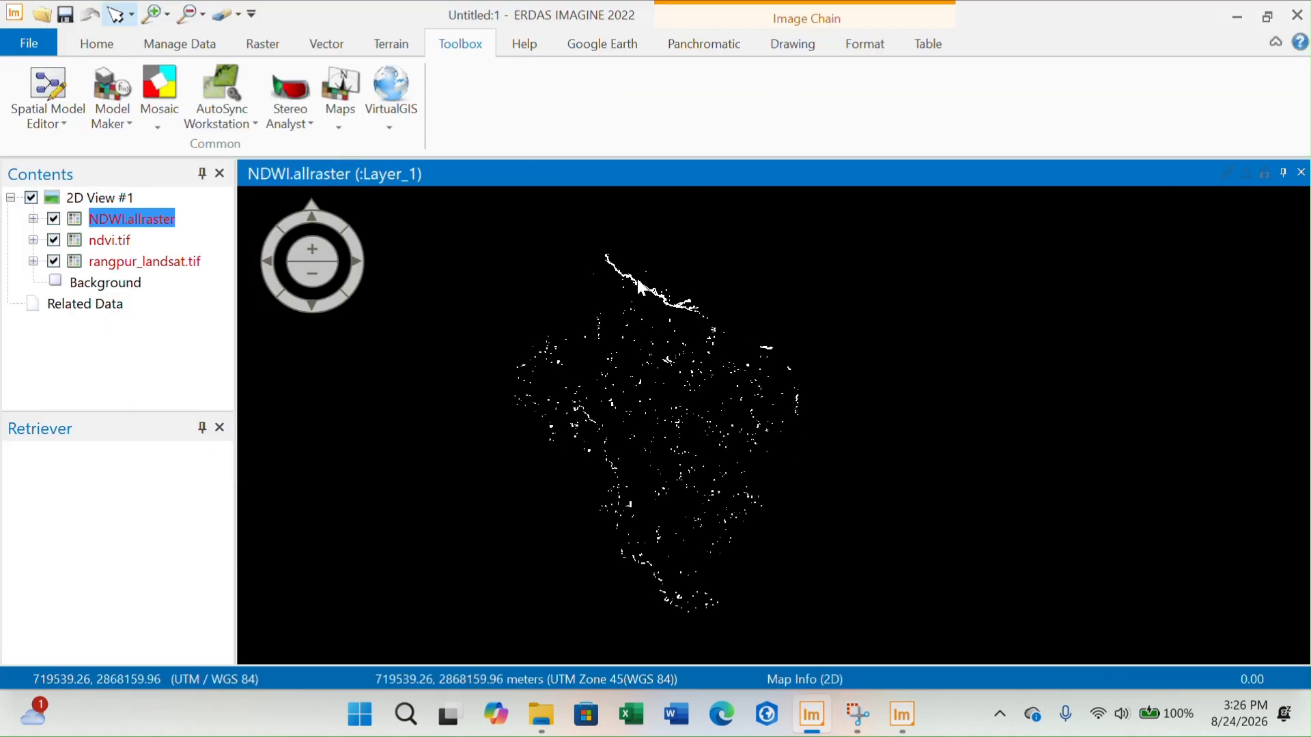
# Hide ndvi.tif and NDWI.allraster to inspect the river in rangpur_landsat.tif, and redisplay NDWI.allraster to compare the water areas
pyautogui.click(53, 239)
pyautogui.click(53, 218)
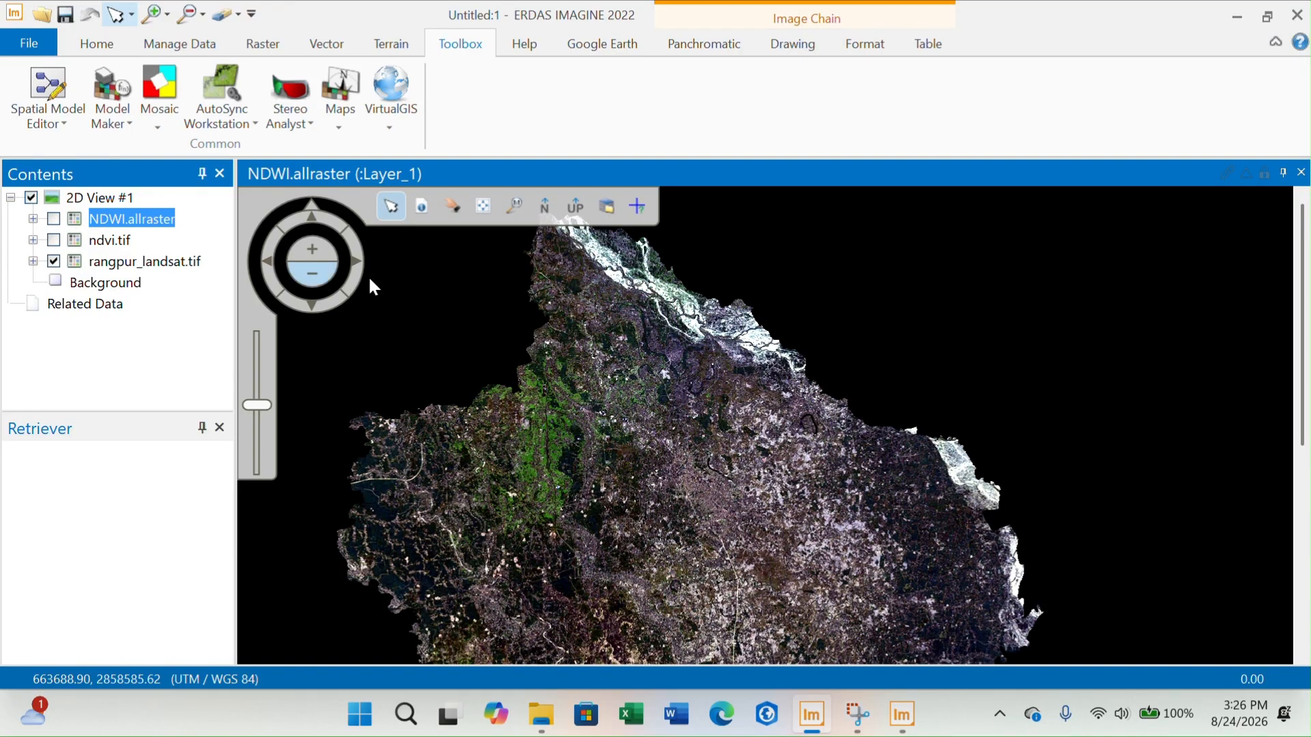
pyautogui.scroll(1, 572, 284)
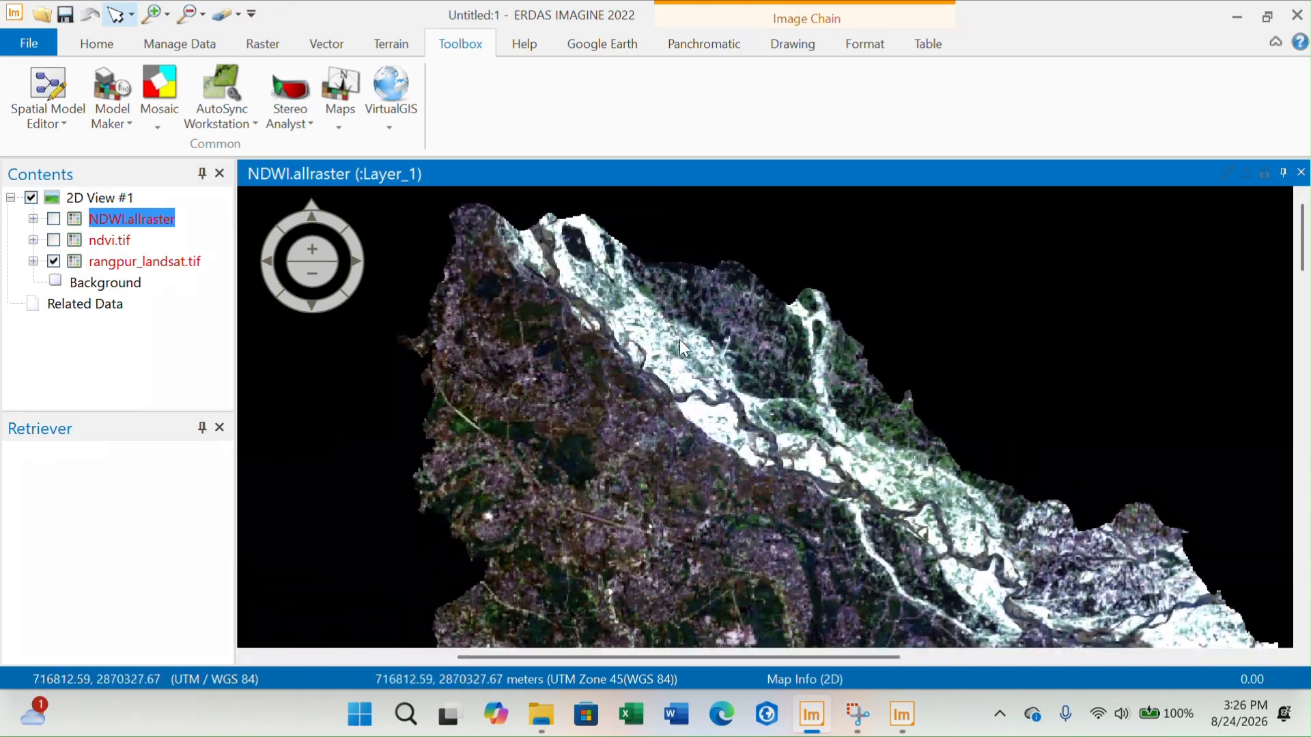
pyautogui.scroll(3, 600, 252)
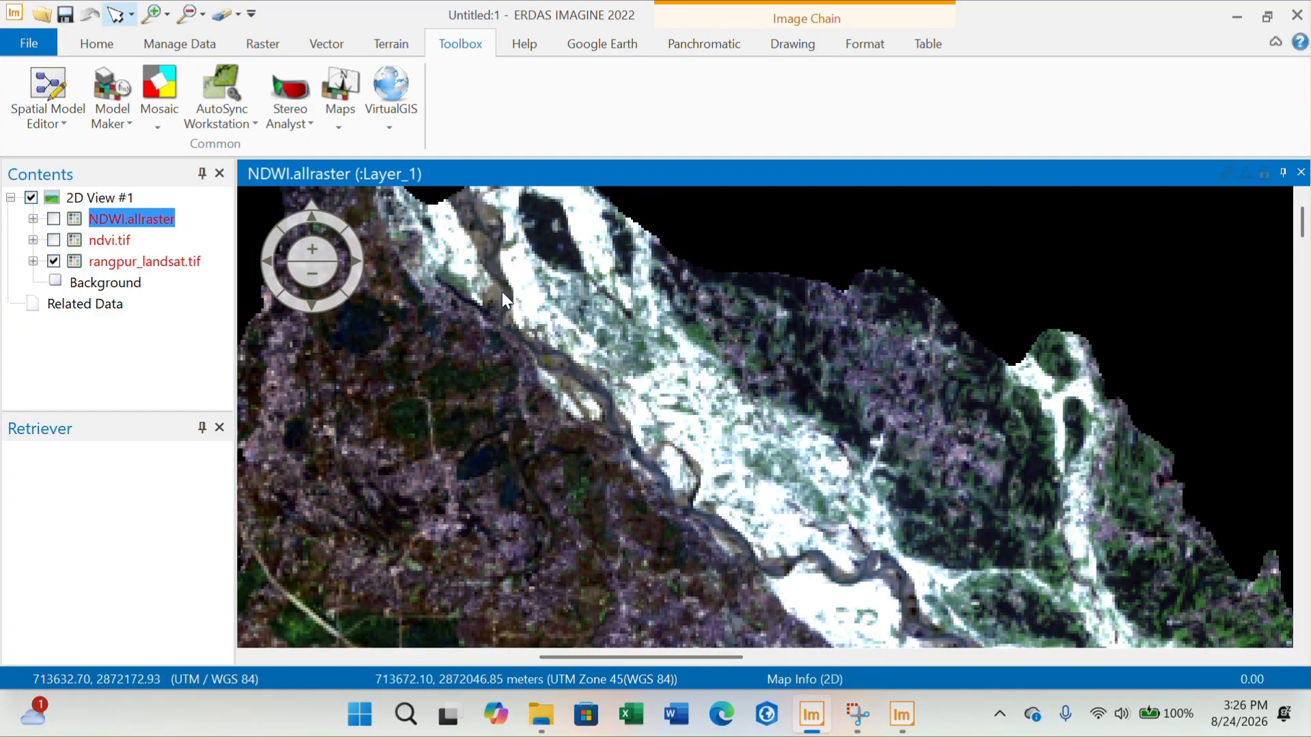
pyautogui.scroll(-4, 700, 356)
pyautogui.scroll(1, 620, 354)
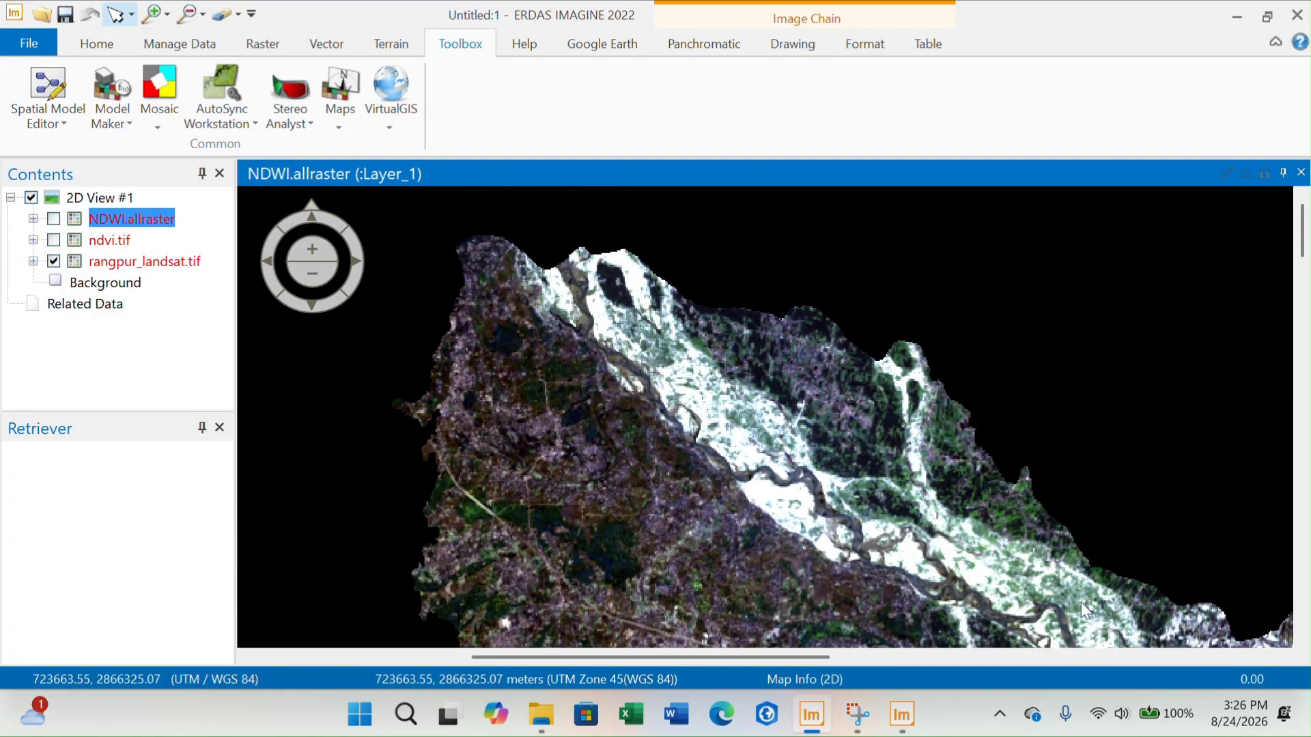
pyautogui.click(53, 221)
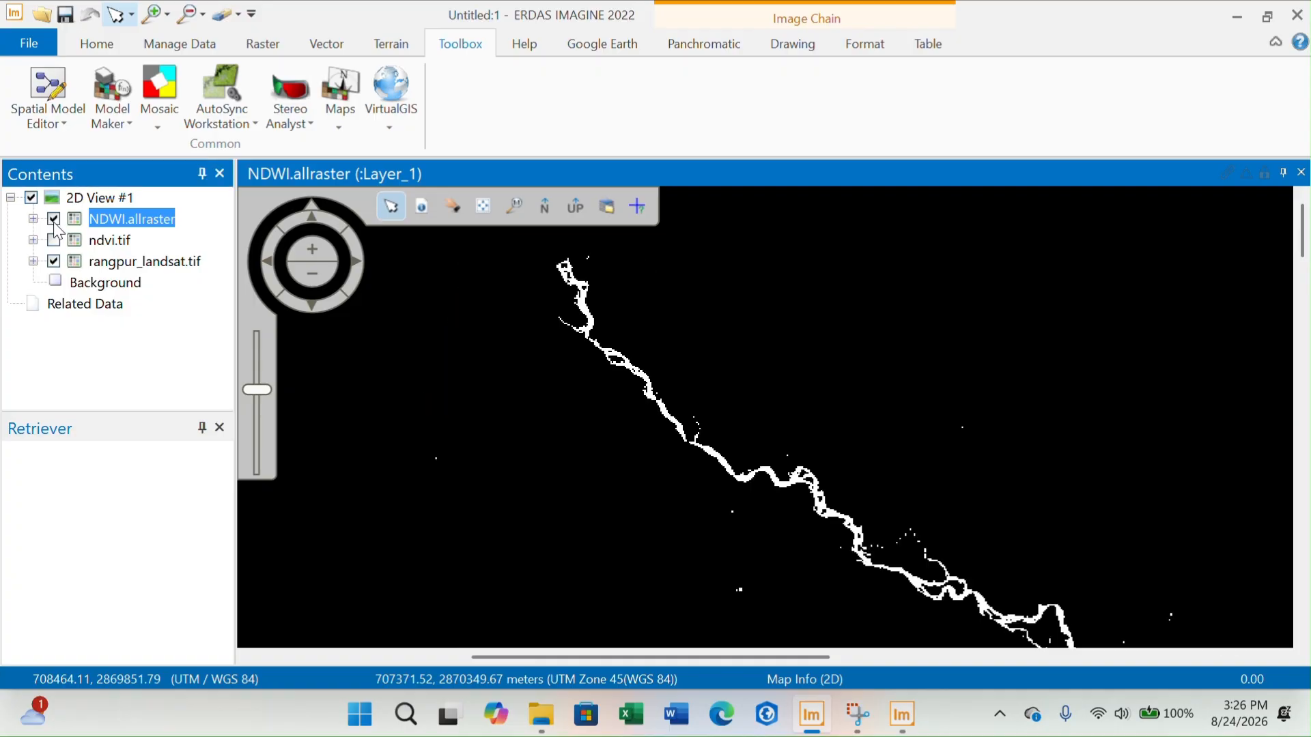
# Examine the water pixels of NDWI.allraster from the northern river down to the southern end of the whole district
pyautogui.scroll(-2, 556, 263)
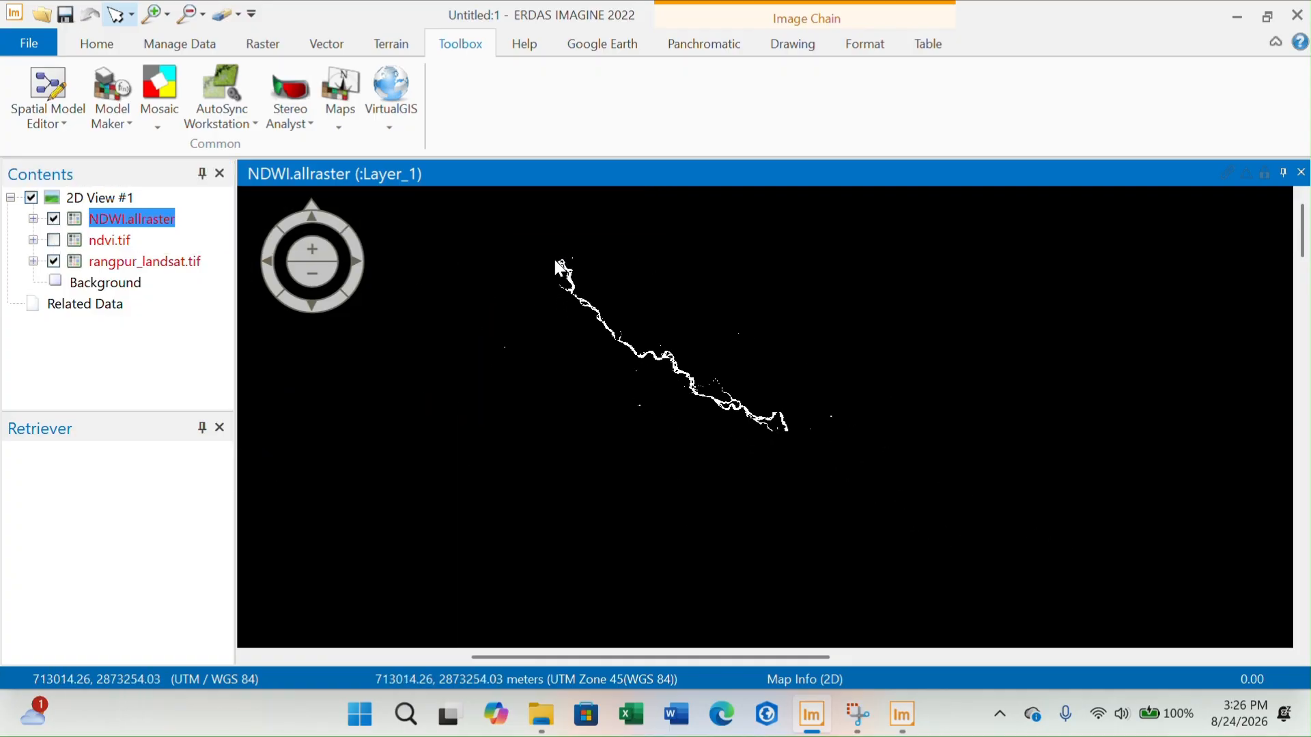
pyautogui.scroll(-3, 609, 228)
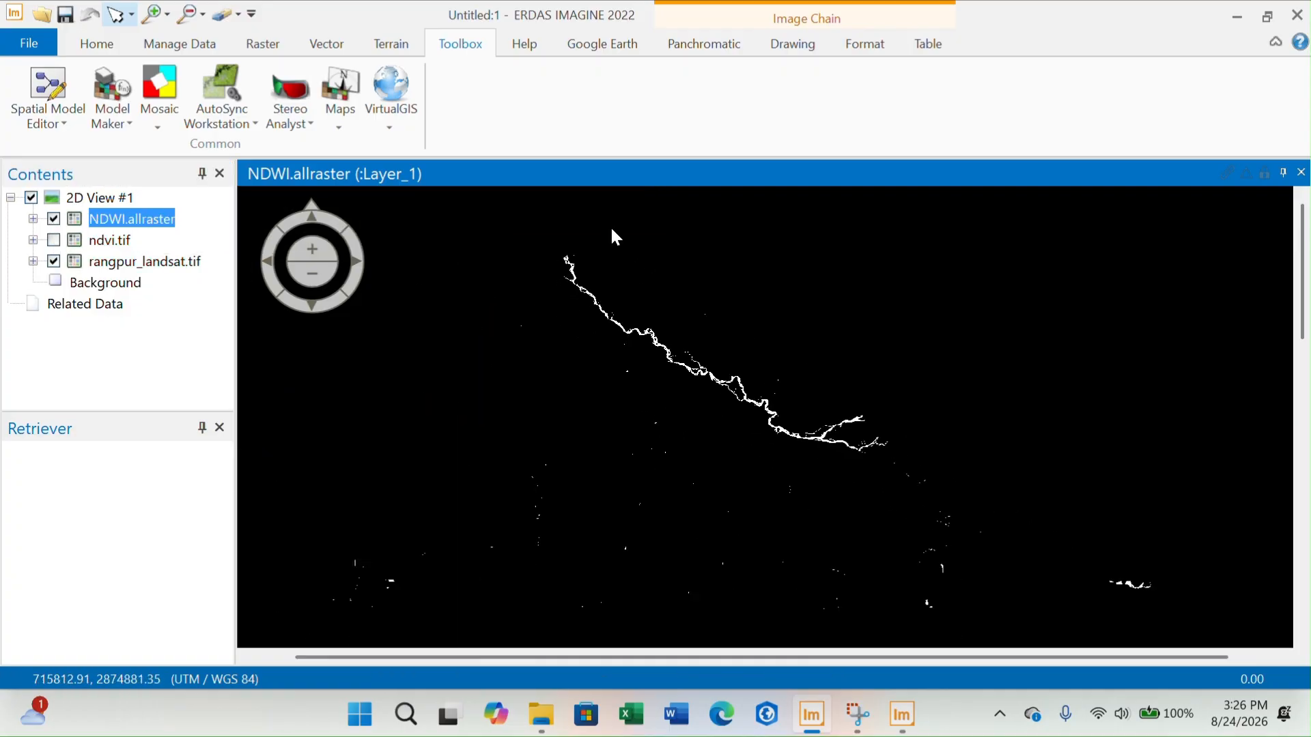
pyautogui.scroll(-3, 621, 301)
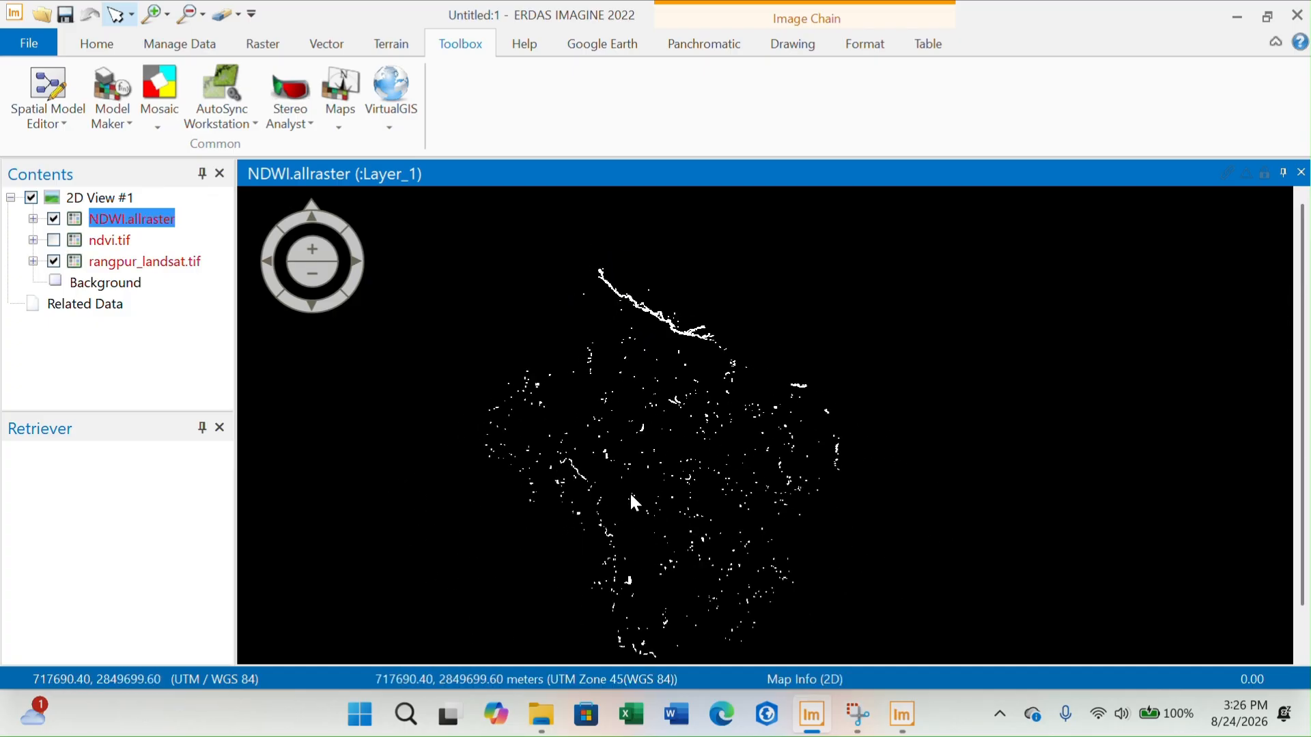
pyautogui.scroll(3, 611, 632)
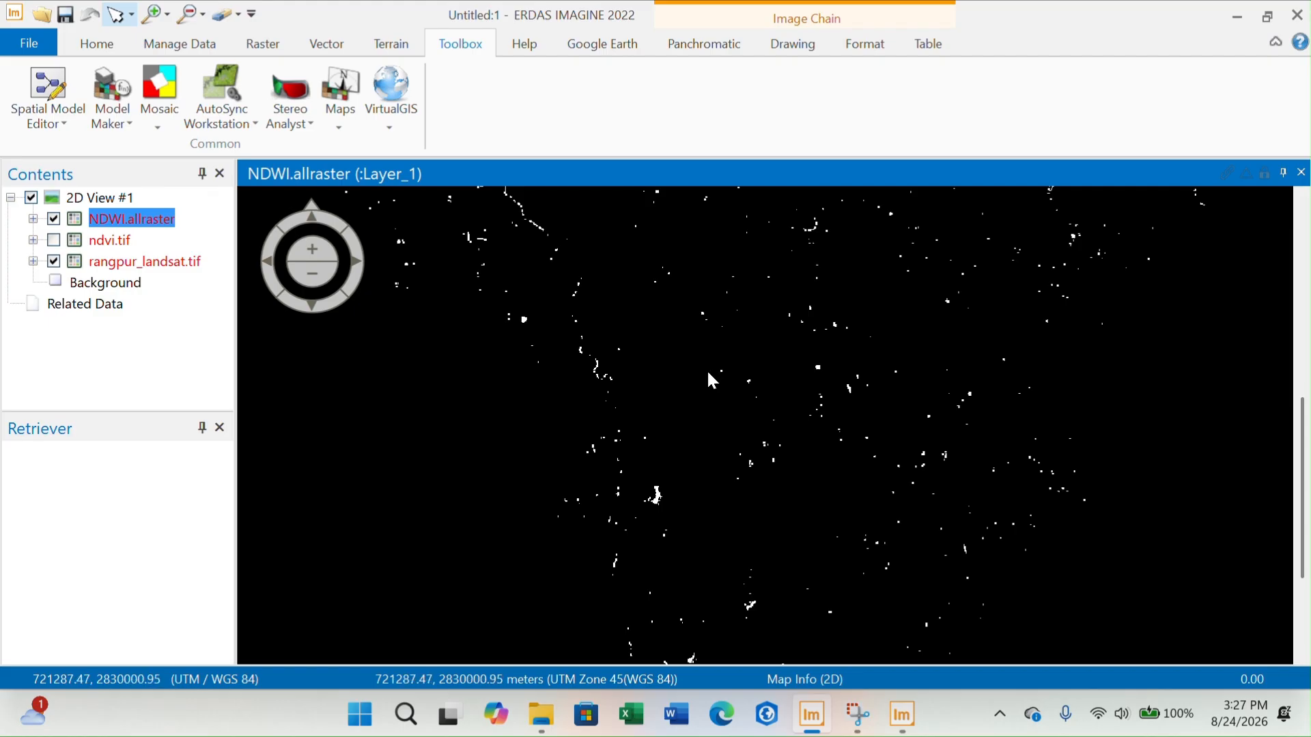
pyautogui.scroll(-3, 658, 492)
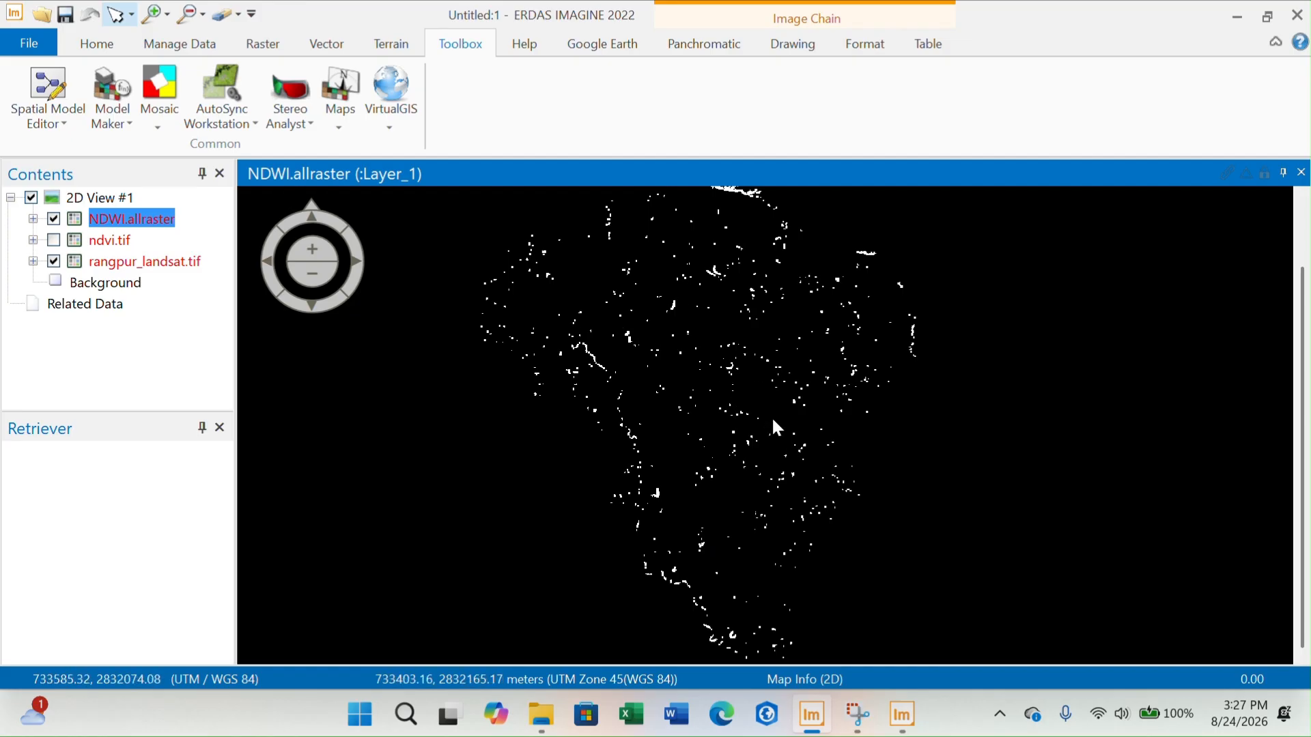
pyautogui.scroll(-4, 751, 415)
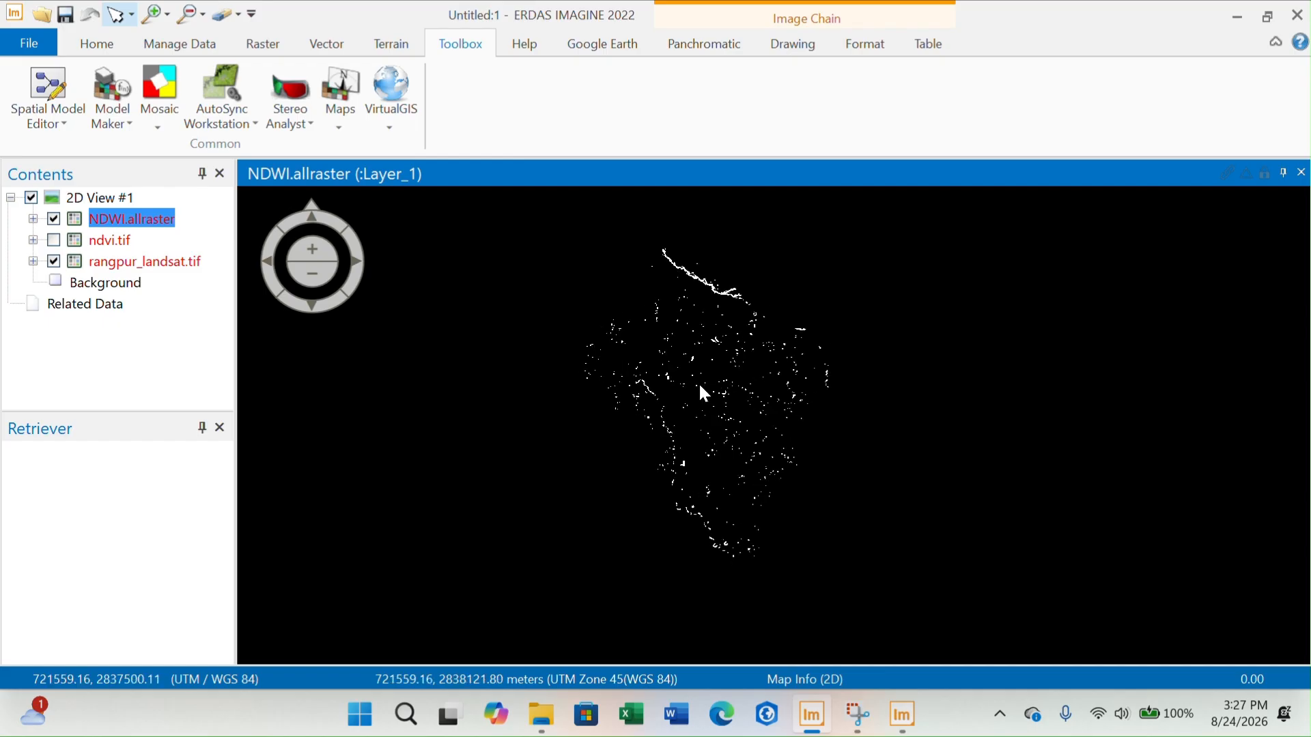
pyautogui.scroll(4, 699, 385)
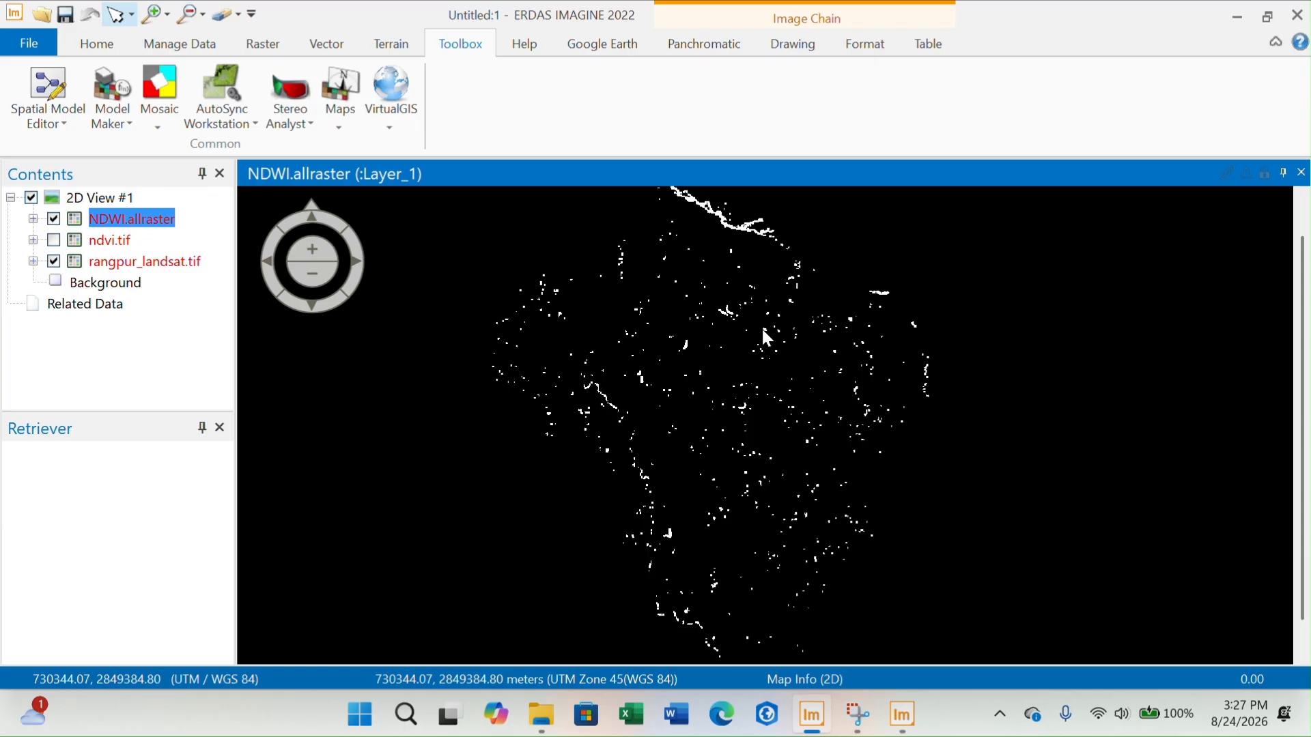
pyautogui.scroll(-1, 765, 336)
pyautogui.scroll(-1, 808, 239)
pyautogui.scroll(-1, 699, 363)
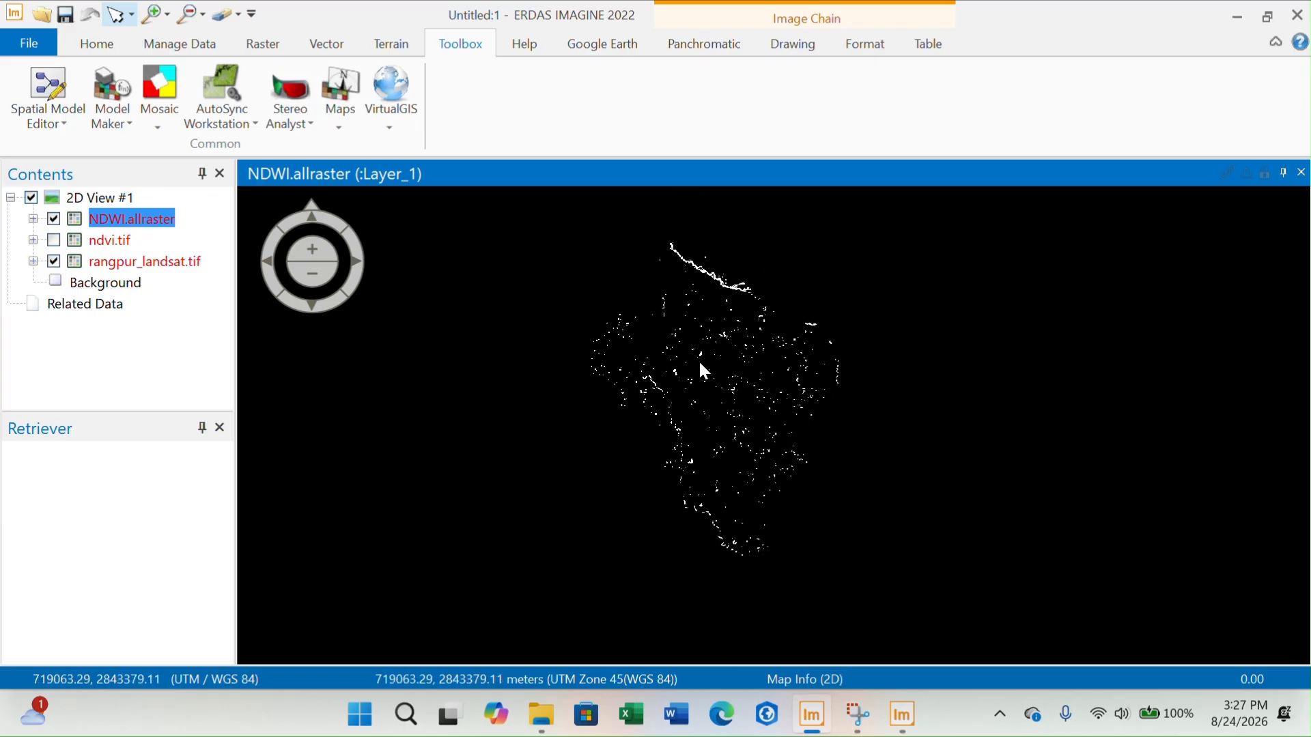
pyautogui.scroll(1, 702, 351)
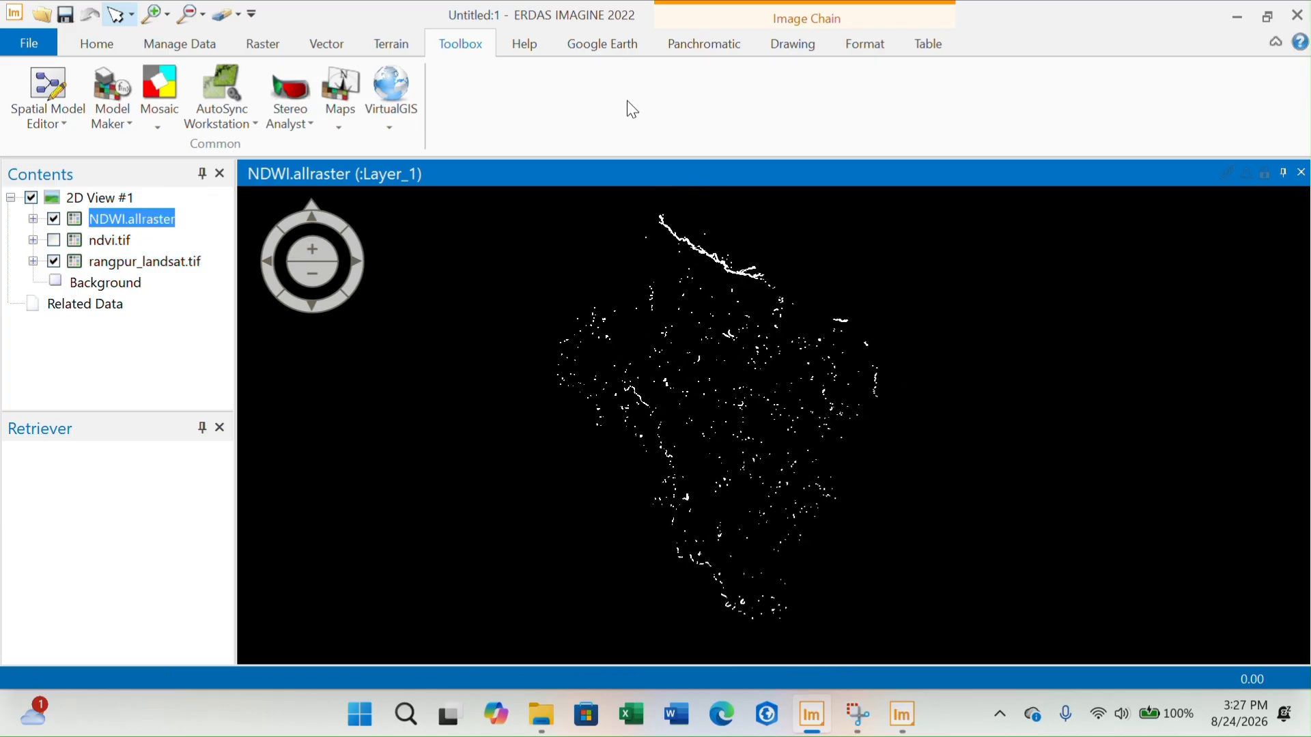